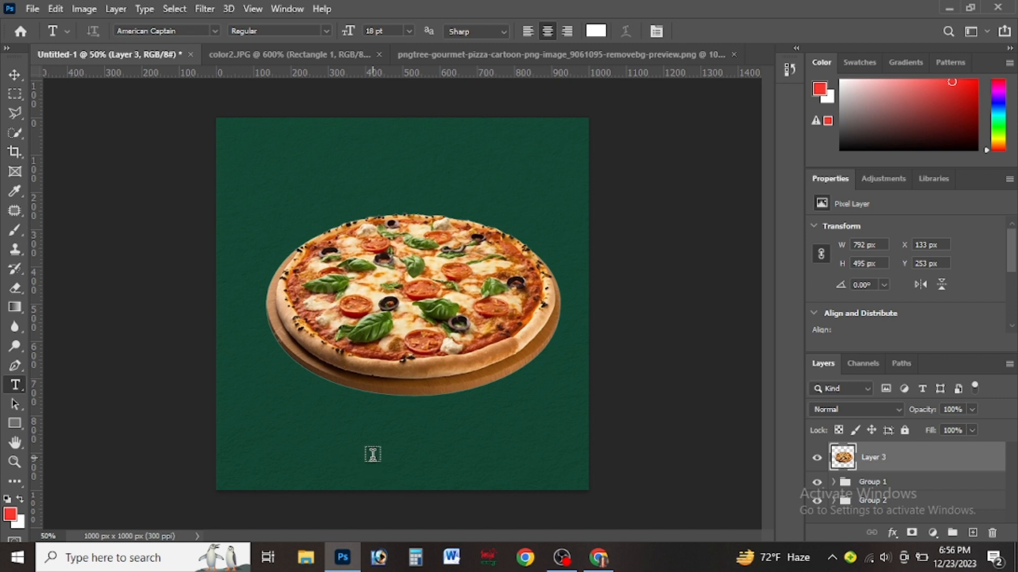
Step: Add a white 'PIZZA' text layer in American Captain just below the pizza image
{"action": "left_click", "coordinate": [372, 455]}
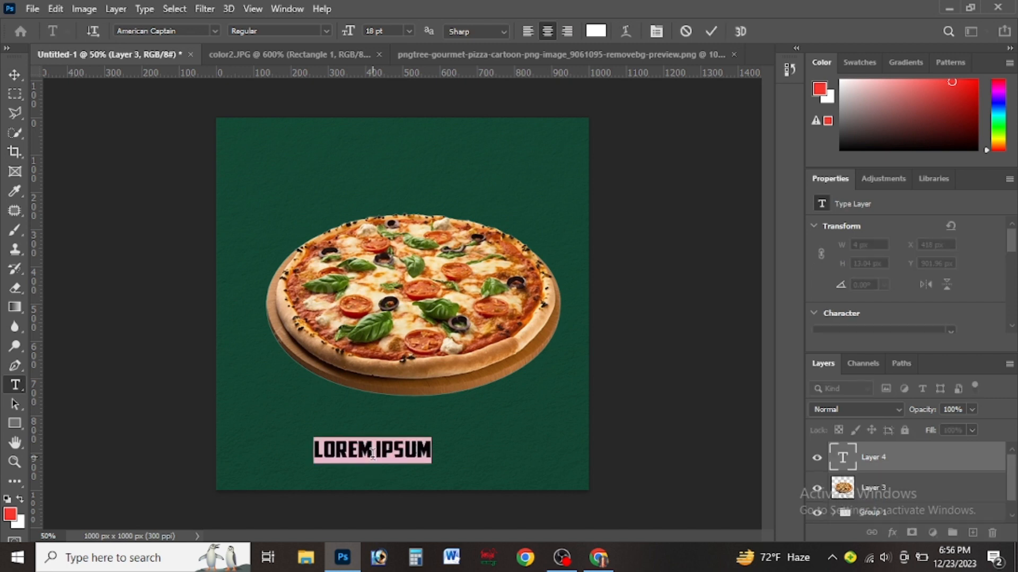
{"action": "type", "text": "PIZZA"}
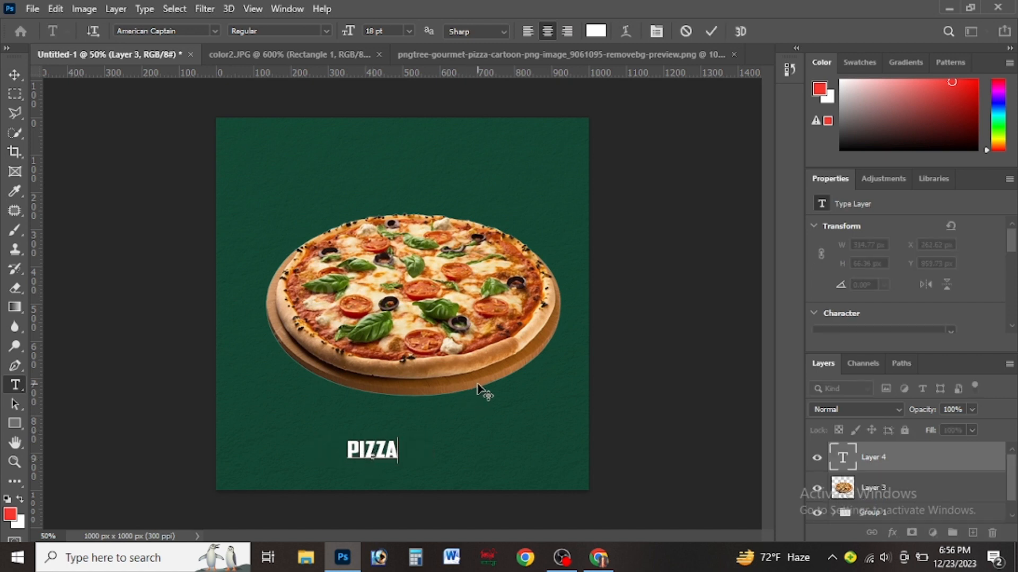
{"action": "key", "text": "ctrl"}
{"action": "key", "text": "ctrl+a"}
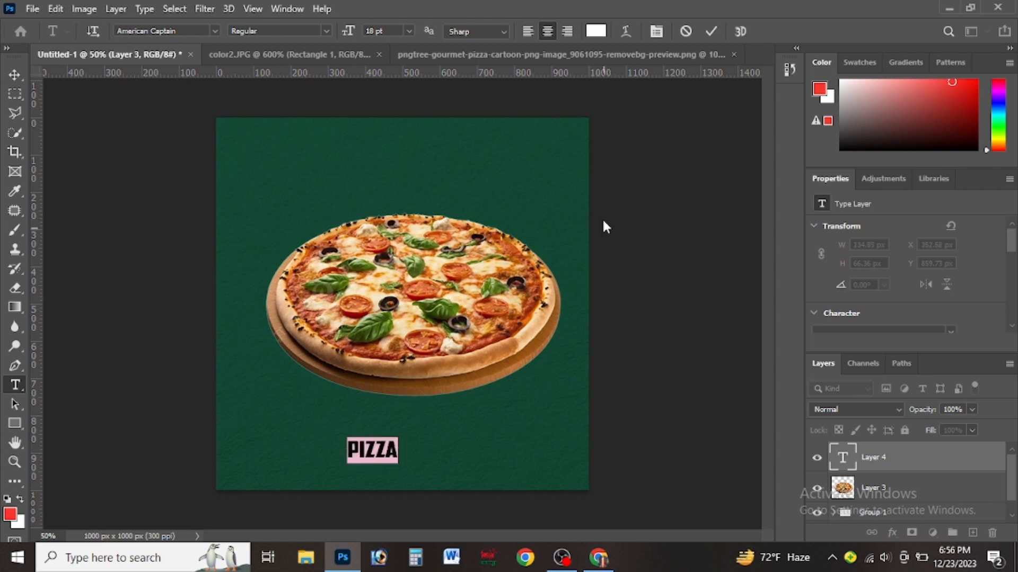
{"action": "left_click", "coordinate": [711, 33]}
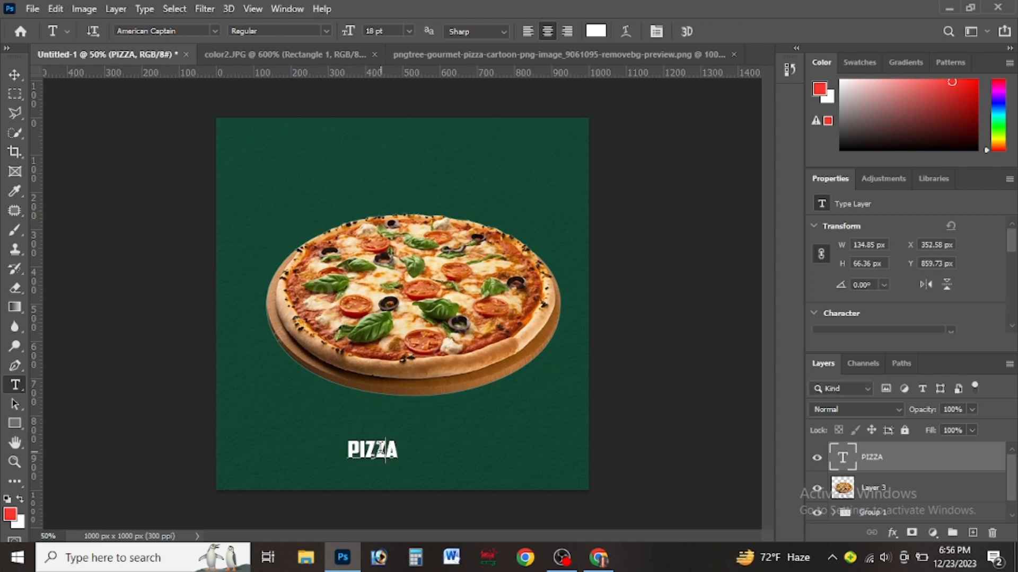
{"action": "double_click", "coordinate": [382, 452]}
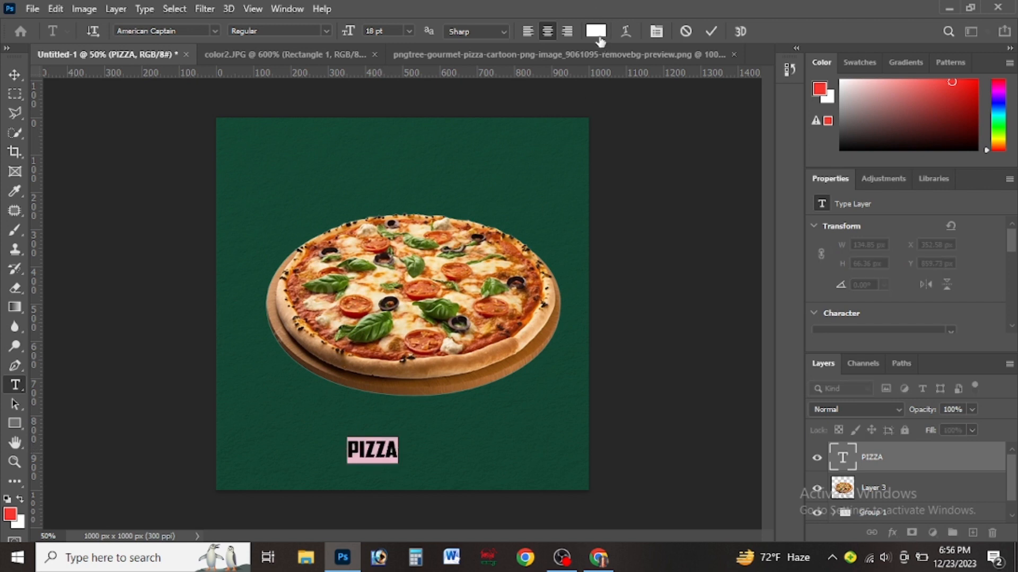
{"action": "left_click", "coordinate": [15, 77]}
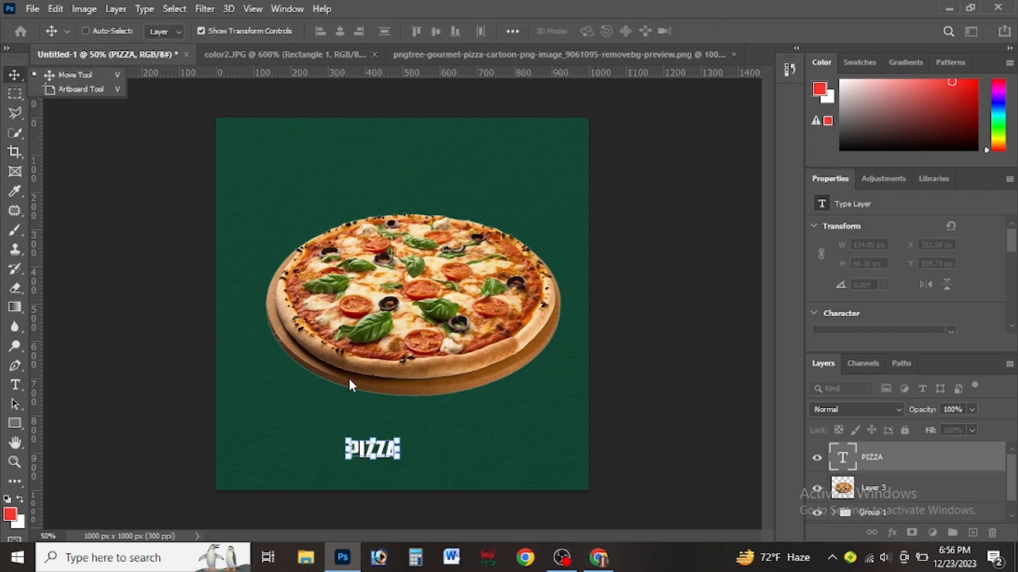
Step: Scale PIZZA up to about 138%, set it under the pizza, and move its layer below the pizza
{"action": "key", "text": "ctrl+t"}
{"action": "left_click_drag", "start_coordinate": [484, 508], "coordinate": [496, 526]}
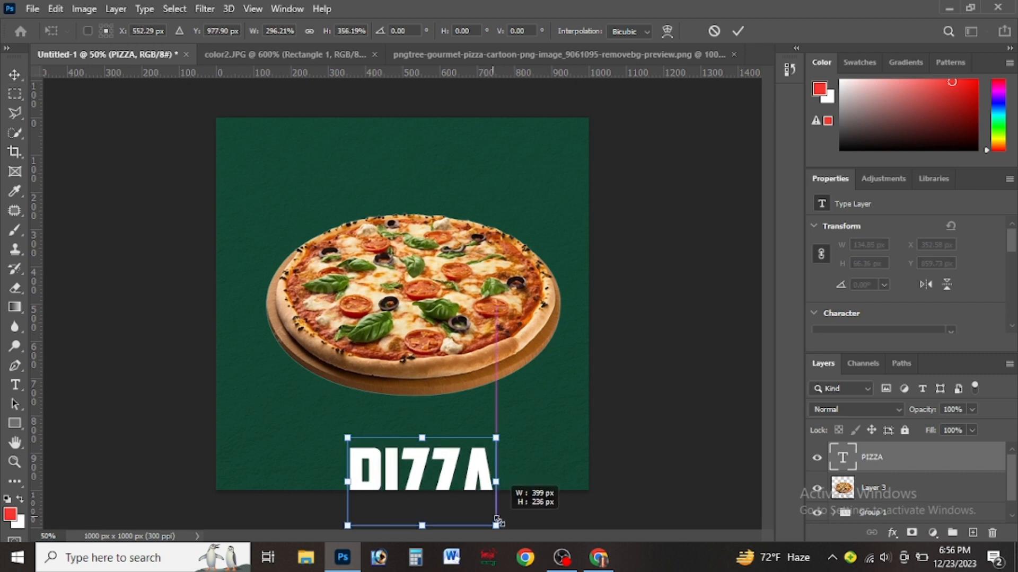
{"action": "left_click_drag", "start_coordinate": [432, 476], "coordinate": [421, 410]}
{"action": "key", "text": "ctrl+z"}
{"action": "key", "text": "ctrl+z"}
{"action": "key", "text": "Return"}
{"action": "left_click_drag", "start_coordinate": [507, 427], "coordinate": [585, 467]}
{"action": "left_click_drag", "start_coordinate": [511, 381], "coordinate": [477, 351]}
{"action": "left_click_drag", "start_coordinate": [463, 391], "coordinate": [464, 422]}
{"action": "key", "text": "Return"}
{"action": "mouse_move", "coordinate": [900, 473]}
{"action": "left_mouse_down"}
{"action": "mouse_move", "coordinate": [899, 485]}
{"action": "mouse_move", "coordinate": [893, 457]}
{"action": "left_mouse_up"}
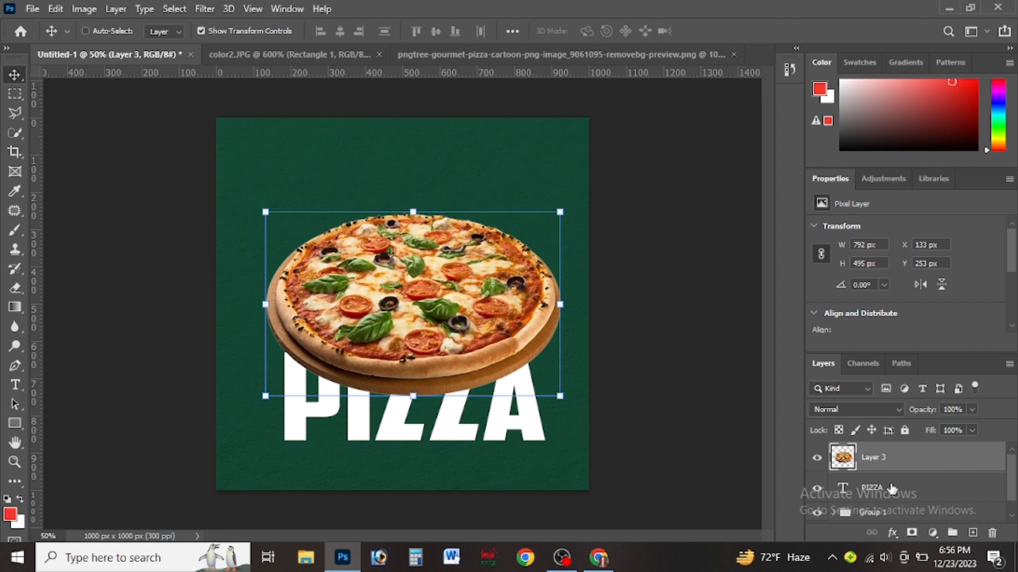
Step: Move the PIZZA text lower and reposition the pizza to sit on the word
{"action": "left_click", "coordinate": [892, 488]}
{"action": "left_click_drag", "start_coordinate": [498, 427], "coordinate": [492, 449]}
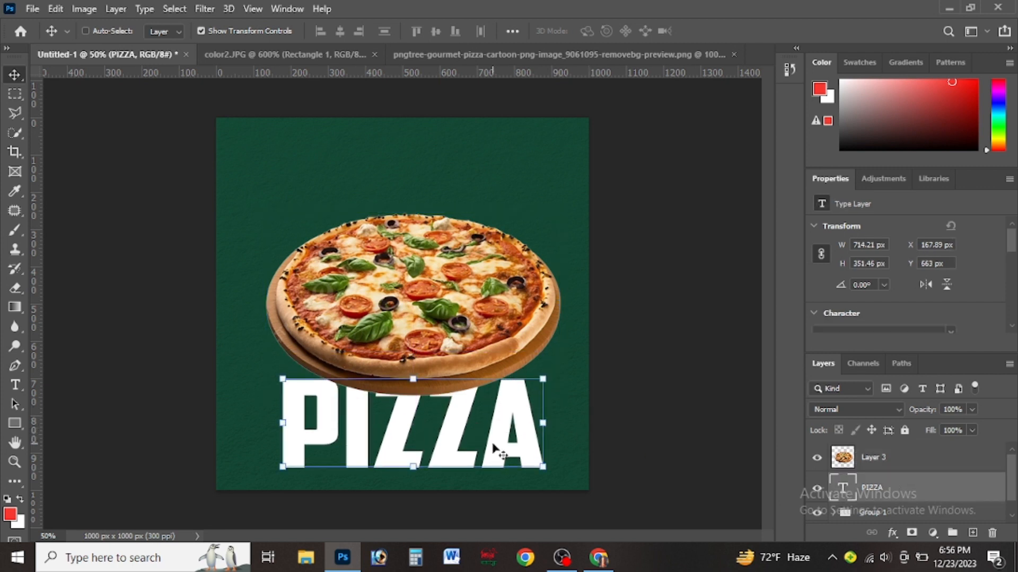
{"action": "left_click", "coordinate": [944, 464]}
{"action": "mouse_move", "coordinate": [456, 322]}
{"action": "left_mouse_down"}
{"action": "mouse_move", "coordinate": [456, 290]}
{"action": "mouse_move", "coordinate": [460, 320]}
{"action": "left_mouse_up"}
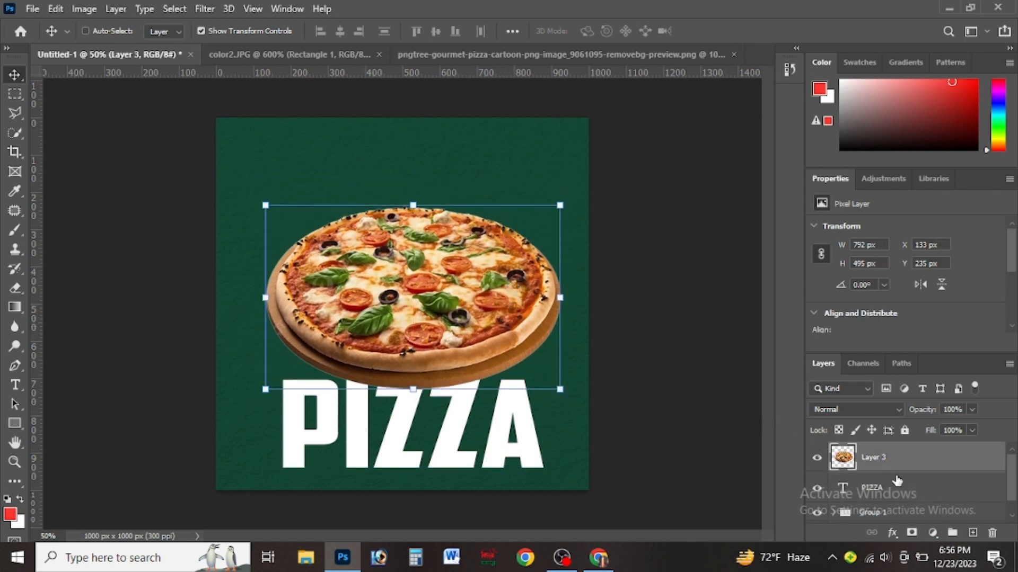
{"action": "left_click_drag", "start_coordinate": [501, 449], "coordinate": [501, 414]}
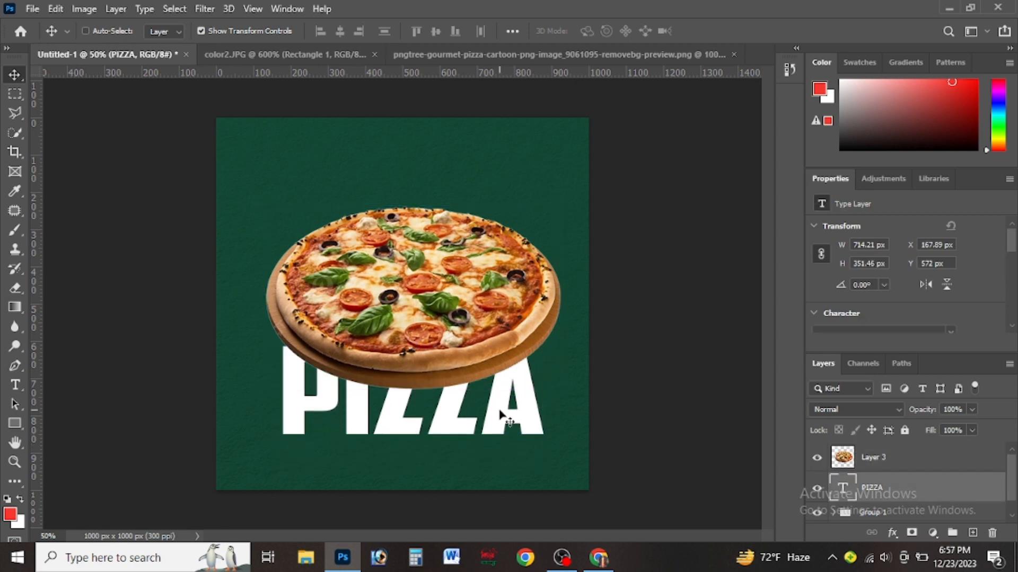
Step: Nudge the pizza down, lower PIZZA slightly, and duplicate the PIZZA text layer
{"action": "left_click", "coordinate": [934, 466]}
{"action": "key", "text": "shift+Down"}
{"action": "key", "text": "shift+Down"}
{"action": "key", "text": "shift+Down"}
{"action": "key", "text": "shift+Down"}
{"action": "key", "text": "shift+Down"}
{"action": "key", "text": "shift+Down"}
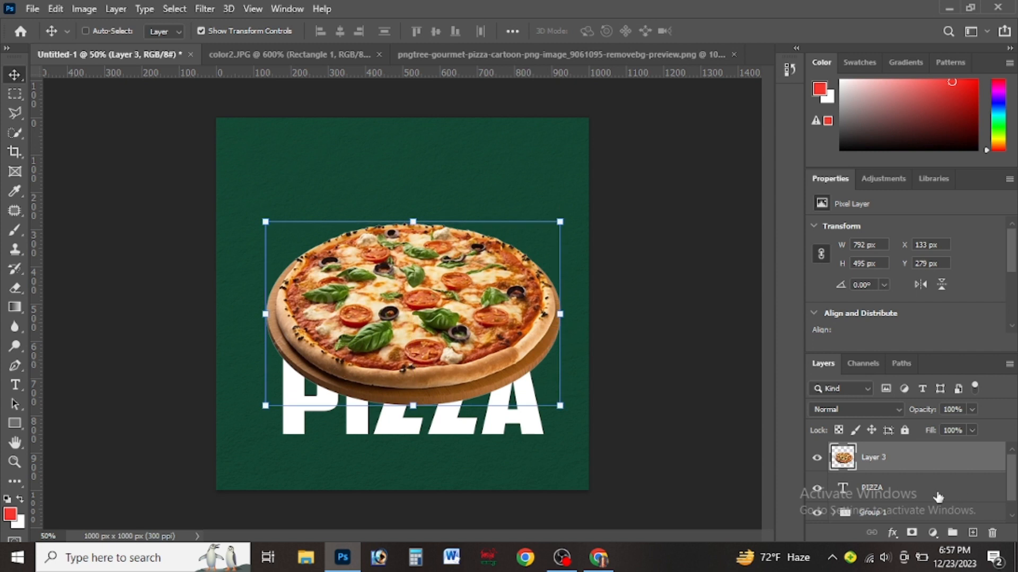
{"action": "left_click", "coordinate": [880, 488]}
{"action": "mouse_move", "coordinate": [490, 411]}
{"action": "left_mouse_down"}
{"action": "mouse_move", "coordinate": [496, 424]}
{"action": "mouse_move", "coordinate": [480, 417]}
{"action": "left_mouse_up"}
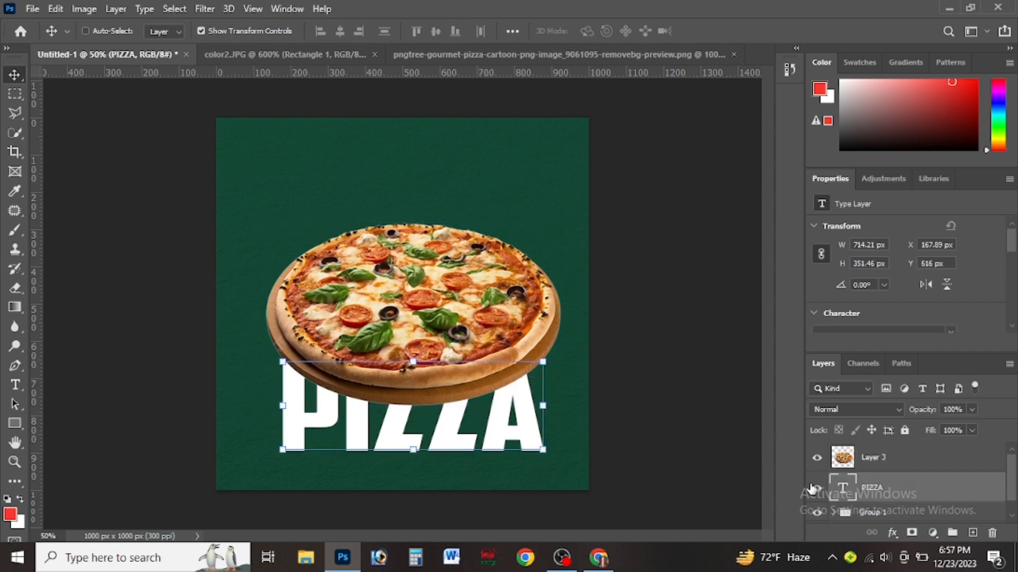
{"action": "key", "text": "ctrl+j"}
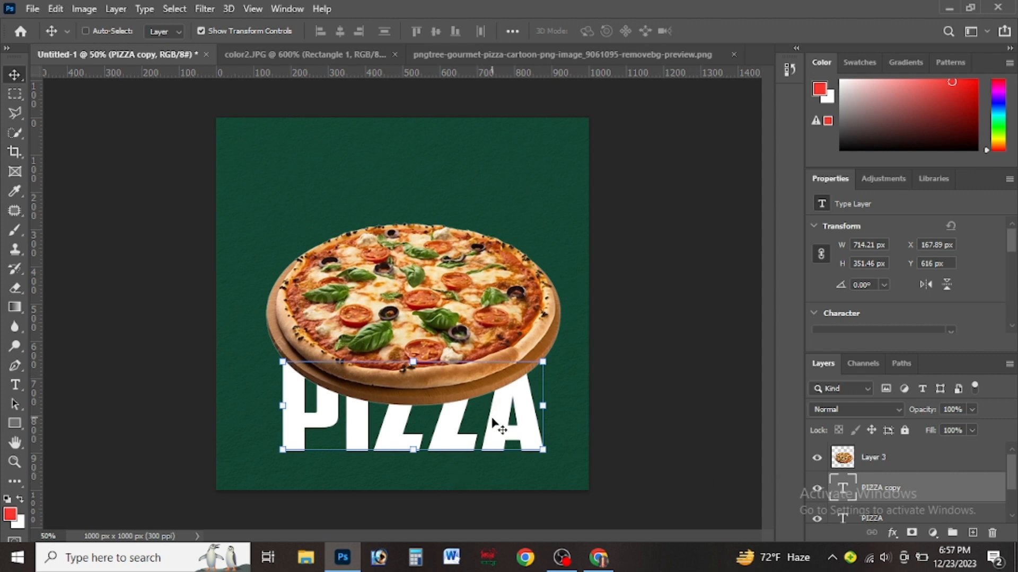
Step: Move the PIZZA copy to the top-left corner and scale it to 126%, bleeding off the edge
{"action": "left_click_drag", "start_coordinate": [493, 421], "coordinate": [353, 162]}
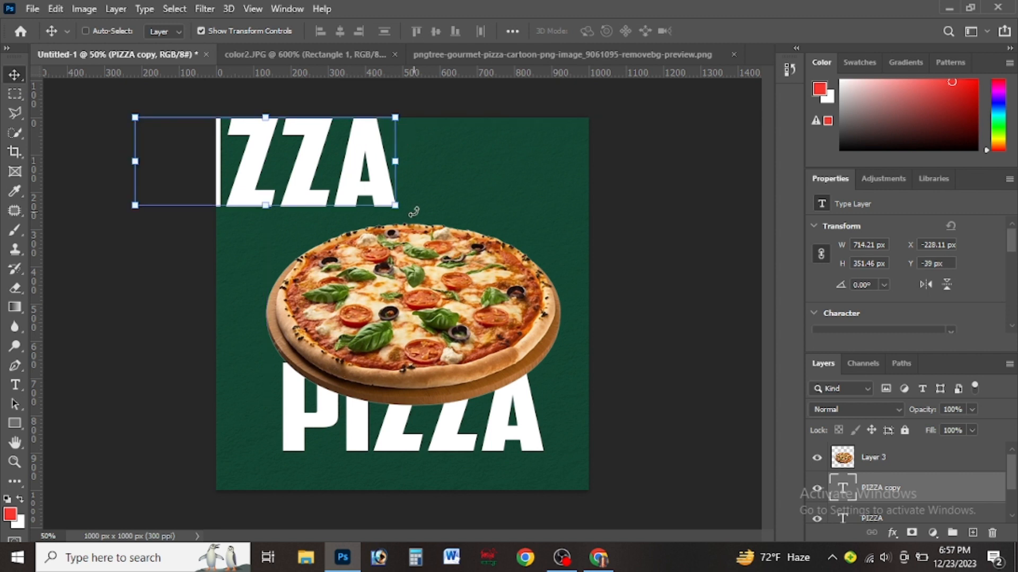
{"action": "left_click_drag", "start_coordinate": [402, 211], "coordinate": [439, 282]}
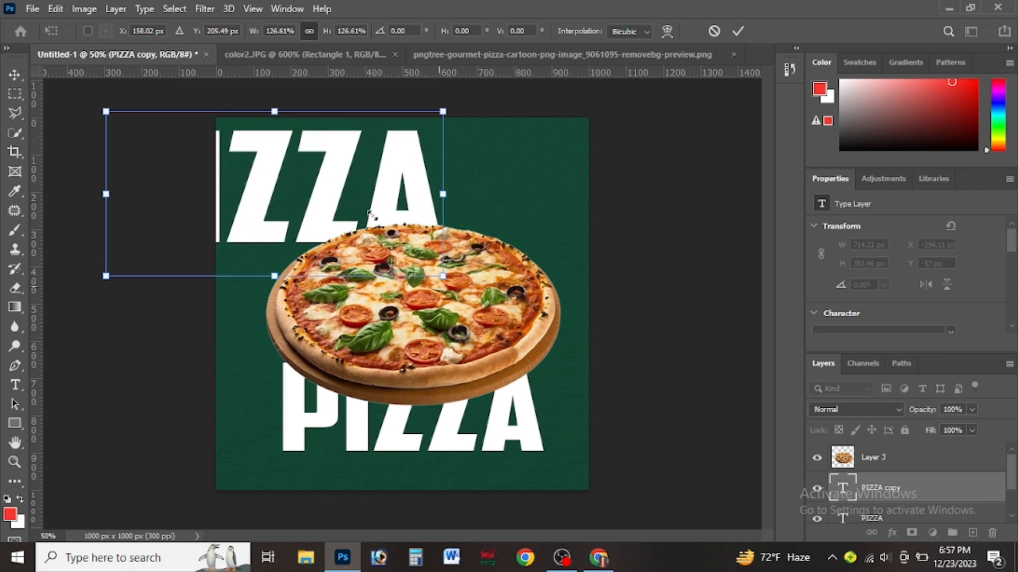
{"action": "left_click_drag", "start_coordinate": [369, 210], "coordinate": [329, 211]}
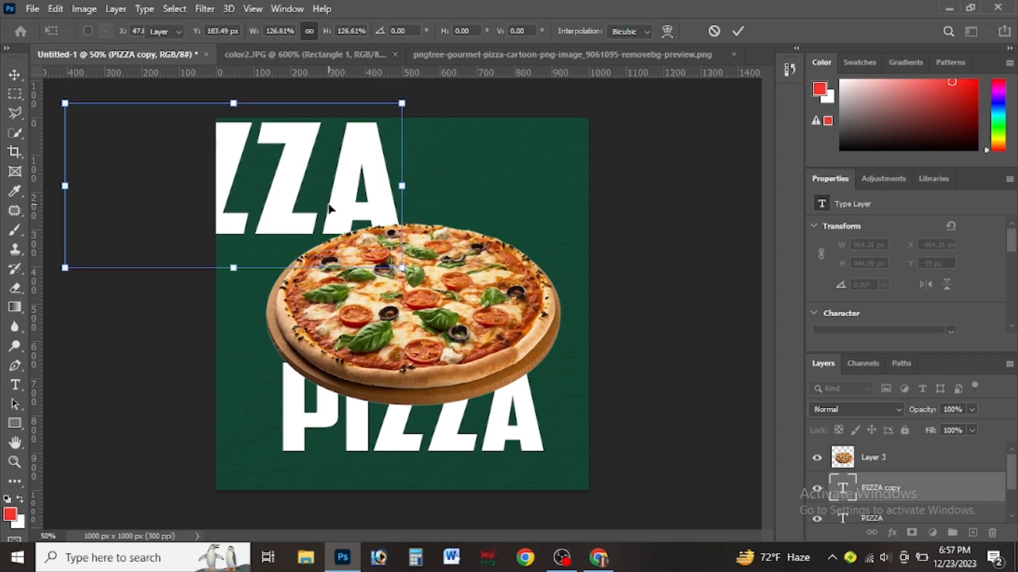
{"action": "key", "text": "Return"}
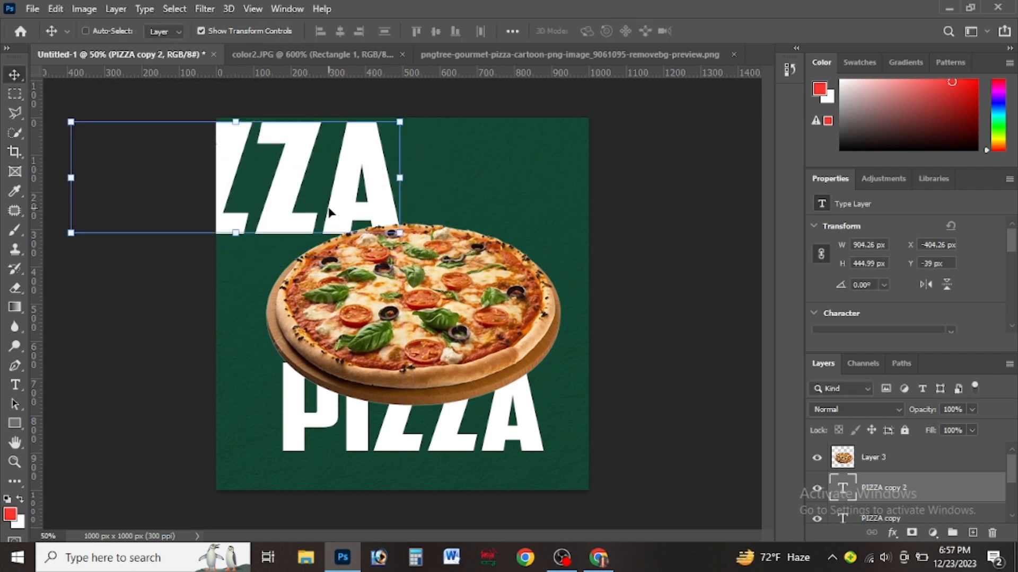
Step: Place another PIZZA copy at the bottom-right corner and lower its opacity to 7%
{"action": "left_click_drag", "start_coordinate": [286, 186], "coordinate": [680, 521]}
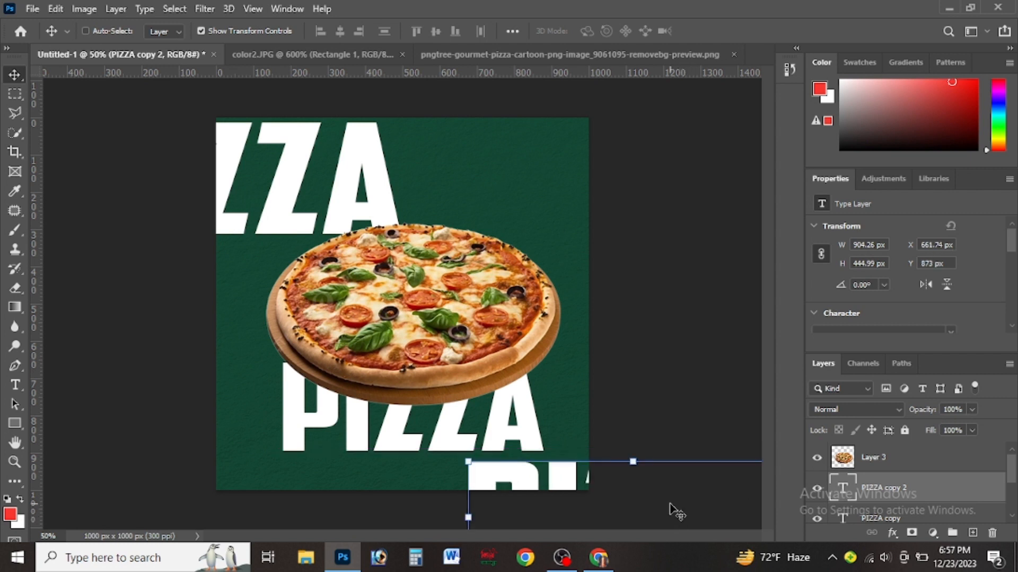
{"action": "left_click", "coordinate": [878, 465]}
{"action": "left_click", "coordinate": [880, 495]}
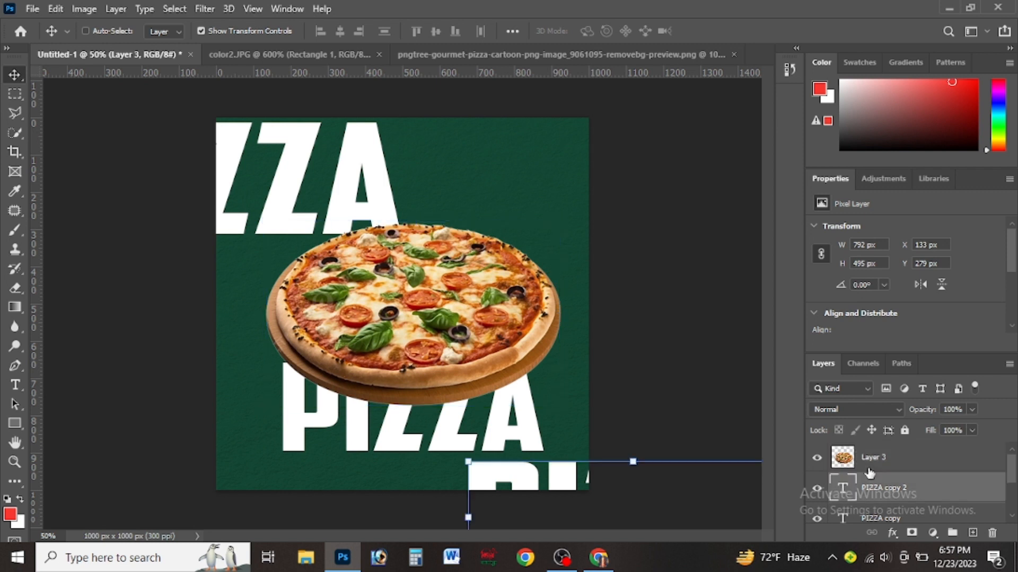
{"action": "left_click", "coordinate": [972, 409]}
{"action": "left_click_drag", "start_coordinate": [945, 429], "coordinate": [908, 427]}
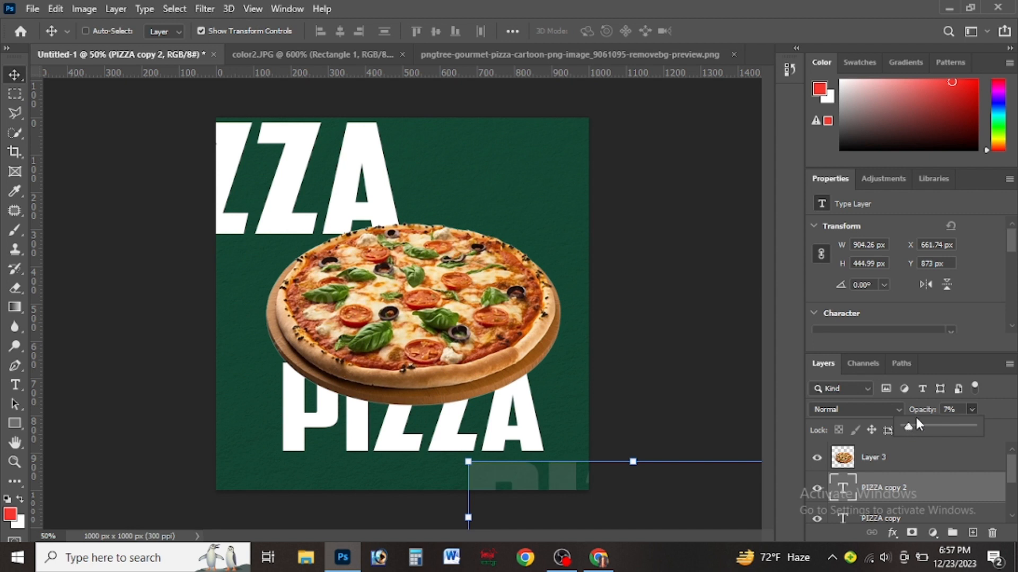
Step: Set the top-left PIZZA copy to 7% opacity with the Screen blend mode
{"action": "left_click", "coordinate": [922, 517]}
{"action": "left_click", "coordinate": [923, 516]}
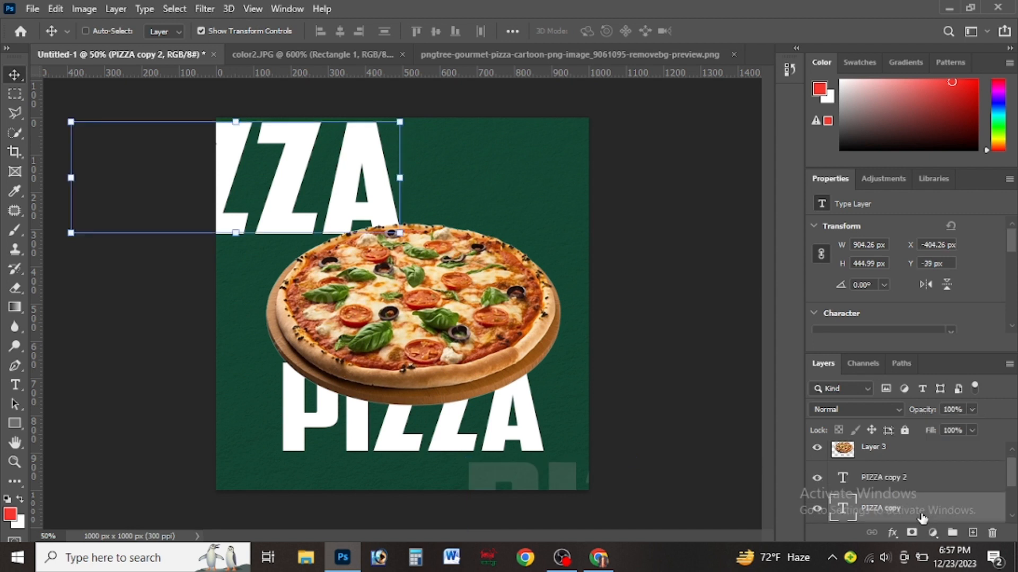
{"action": "left_click", "coordinate": [971, 411]}
{"action": "left_click_drag", "start_coordinate": [918, 425], "coordinate": [904, 425]}
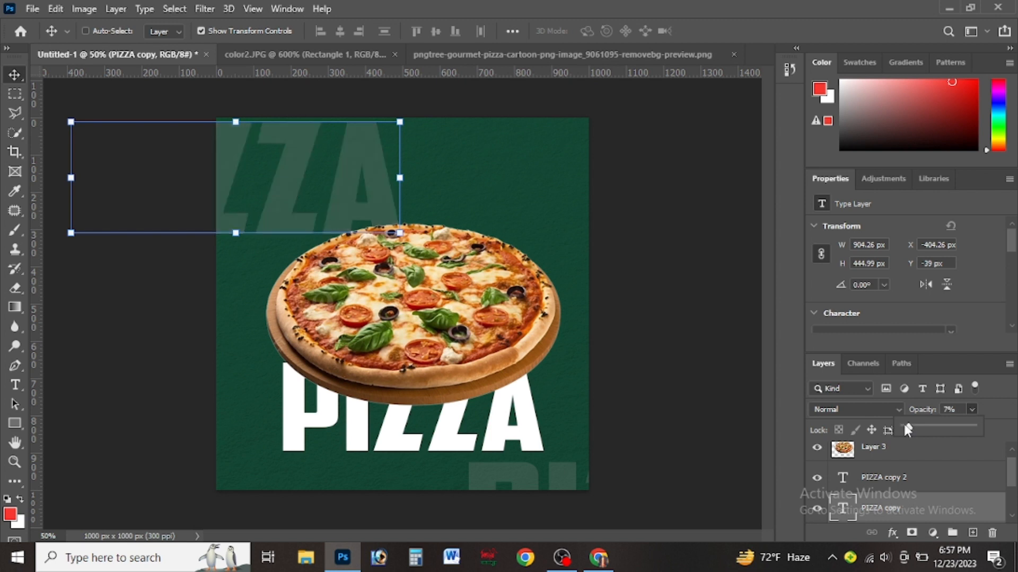
{"action": "left_click", "coordinate": [997, 408]}
{"action": "left_click", "coordinate": [855, 409]}
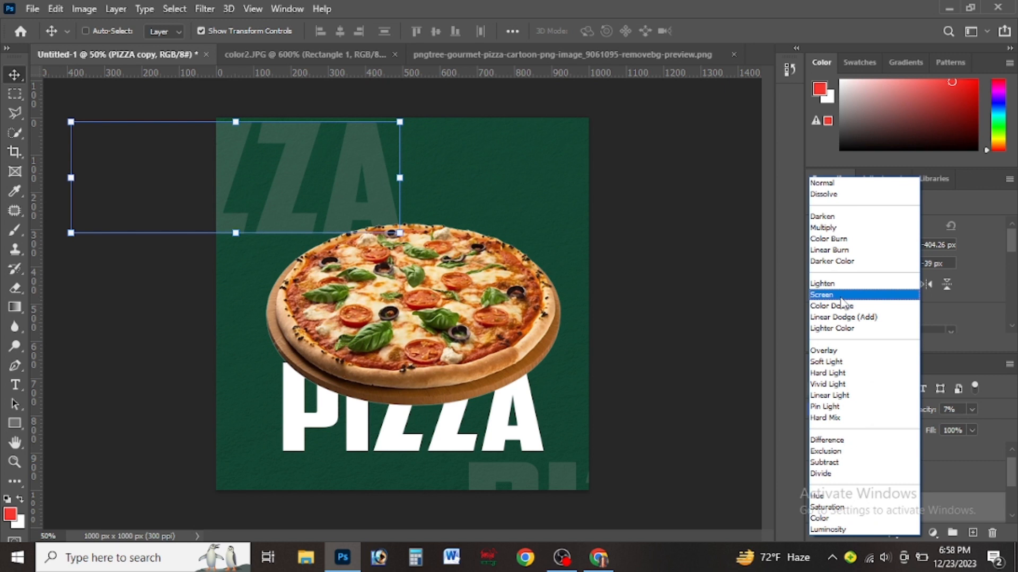
{"action": "left_click", "coordinate": [841, 298]}
Step: Switch the bottom-right PIZZA copy to the Screen blend mode
{"action": "left_click", "coordinate": [897, 485]}
{"action": "left_click", "coordinate": [852, 408]}
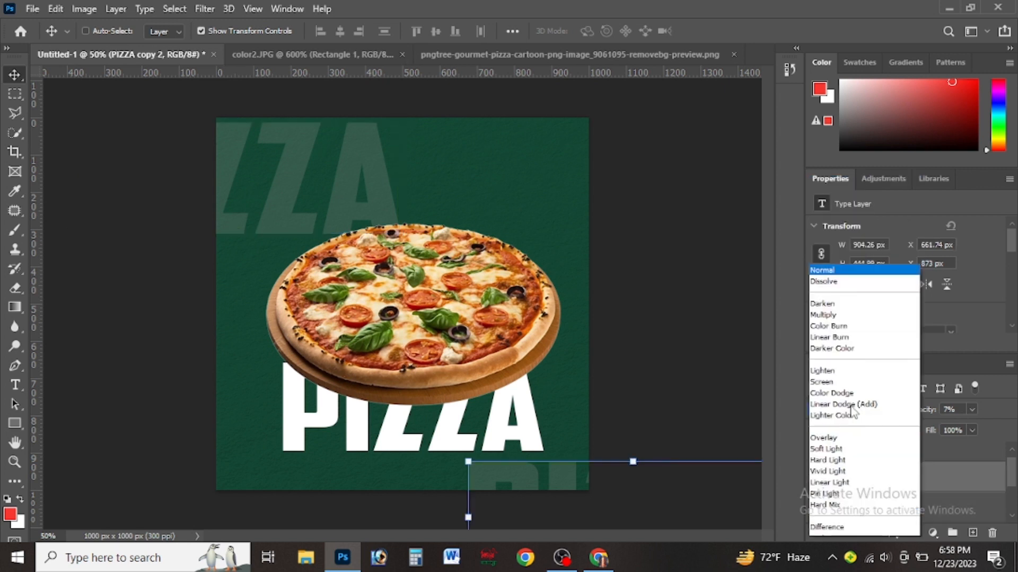
{"action": "left_click", "coordinate": [880, 293]}
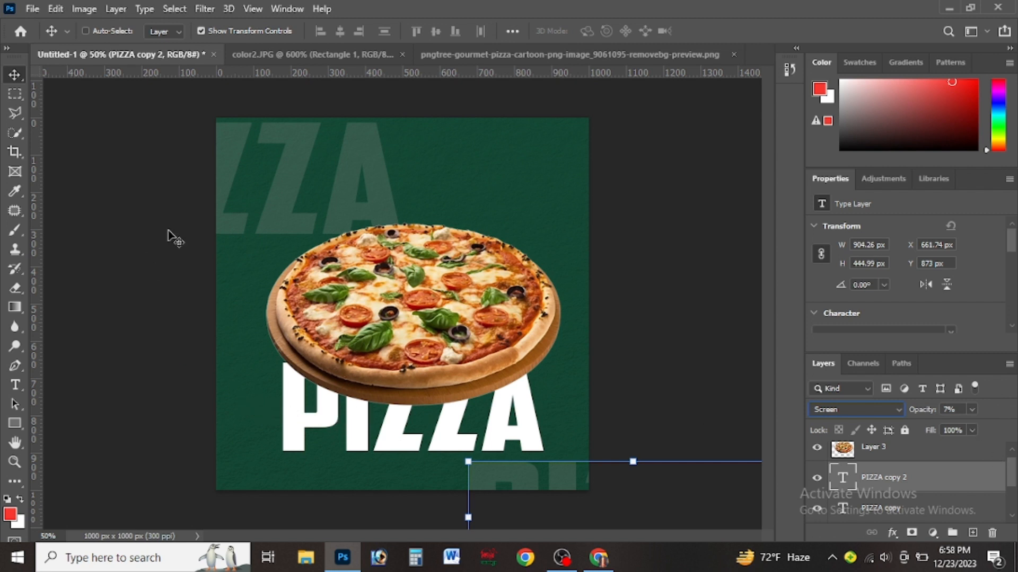
{"action": "left_click", "coordinate": [879, 450]}
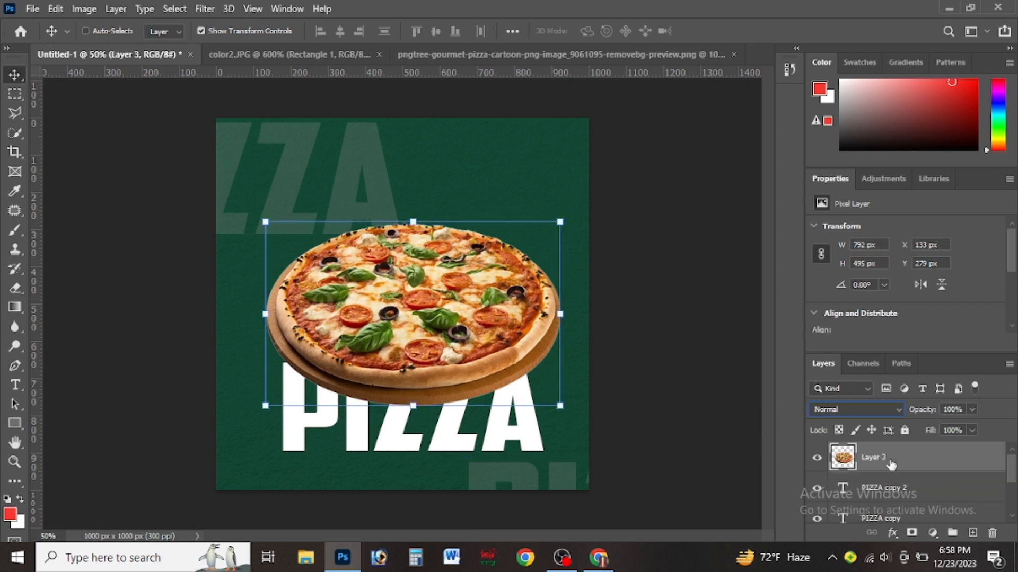
Step: Give the pizza layer a Multiply drop shadow: 78% opacity, 12 px distance, 65 px size
{"action": "double_click", "coordinate": [889, 460]}
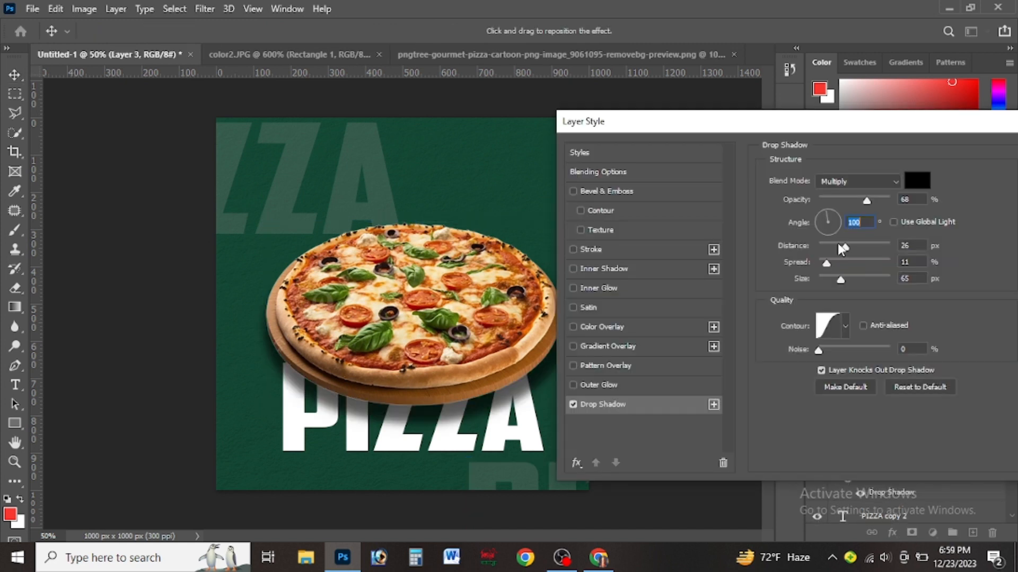
{"action": "left_click_drag", "start_coordinate": [838, 245], "coordinate": [829, 245]}
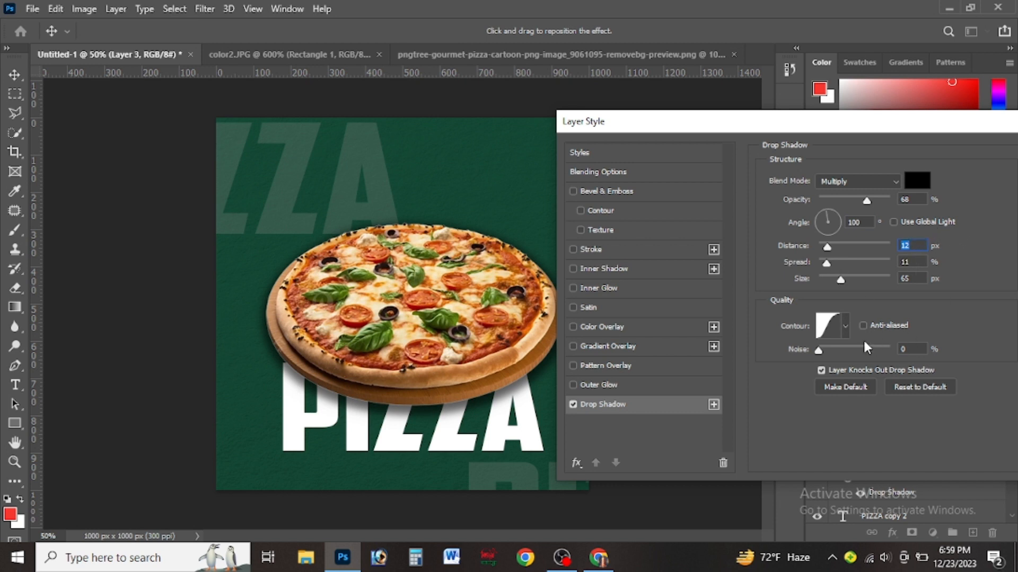
{"action": "left_click", "coordinate": [822, 351]}
{"action": "left_click_drag", "start_coordinate": [883, 199], "coordinate": [889, 201]}
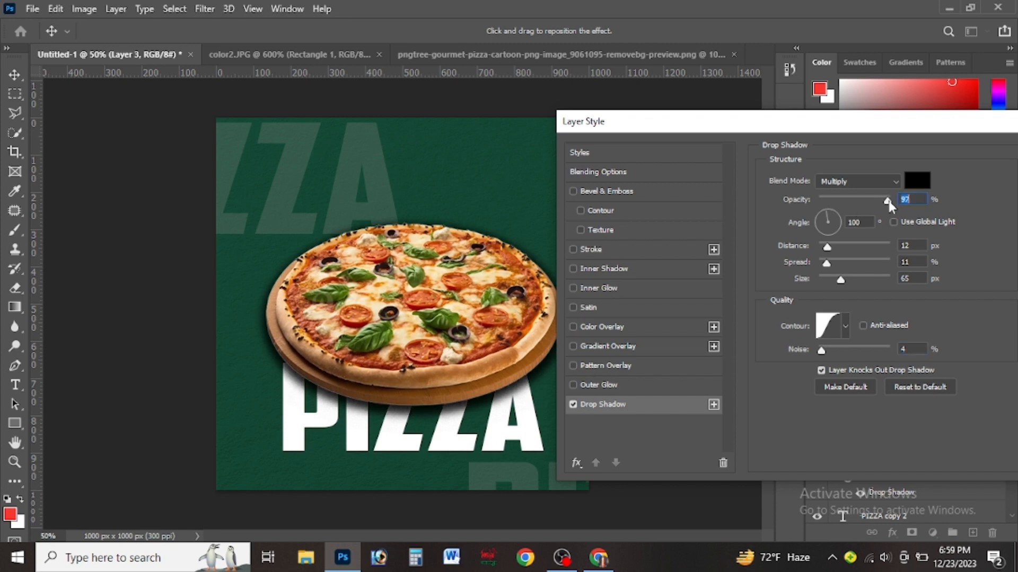
{"action": "left_click", "coordinate": [876, 199]}
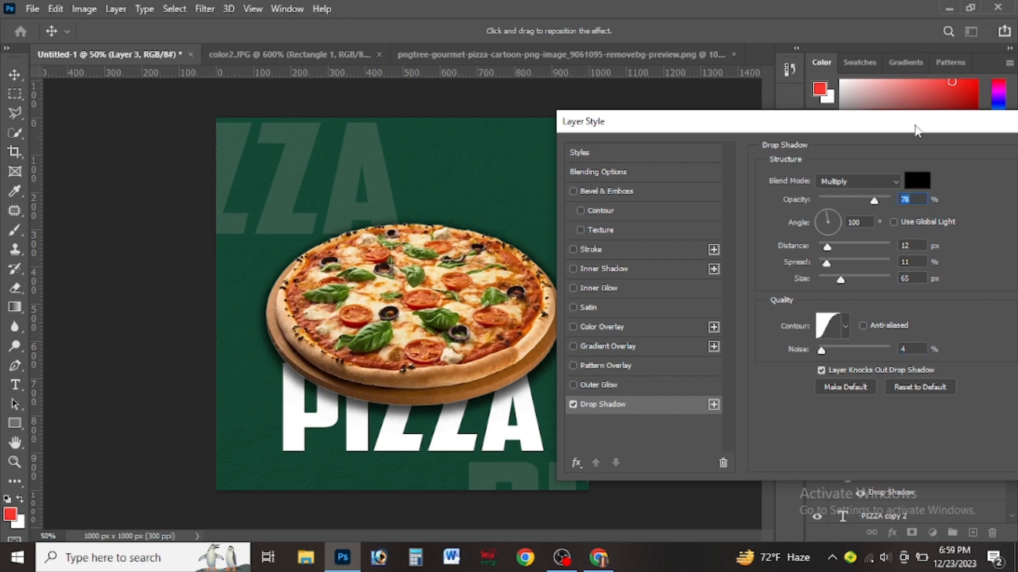
{"action": "left_click_drag", "start_coordinate": [915, 125], "coordinate": [728, 138]}
{"action": "left_click", "coordinate": [897, 166]}
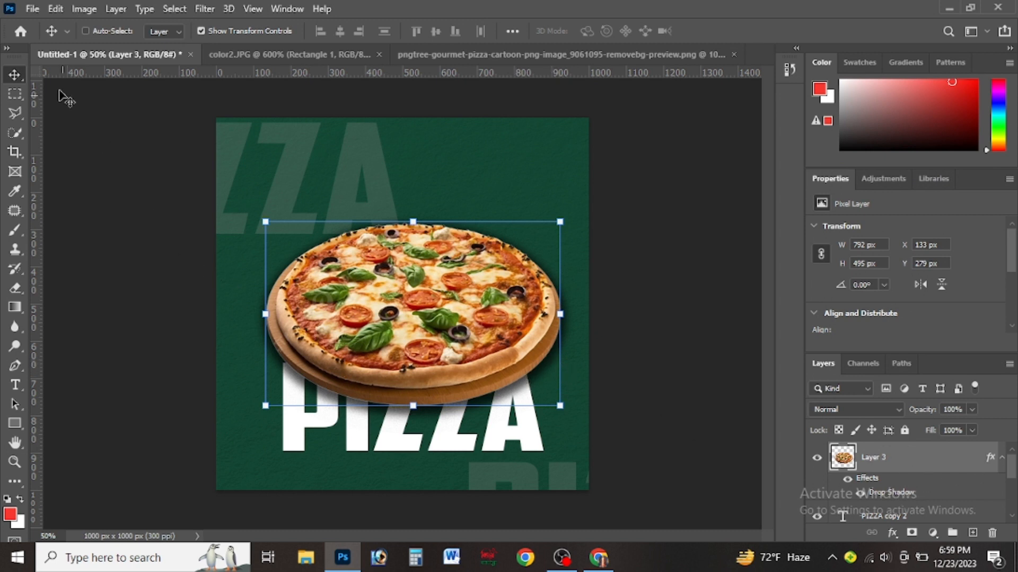
Step: Place the basil leaf image at the bottom-left, enlarged to about double size
{"action": "left_click_drag", "start_coordinate": [65, 96], "coordinate": [217, 431]}
{"action": "left_click_drag", "start_coordinate": [255, 470], "coordinate": [219, 467]}
{"action": "key", "text": "Return"}
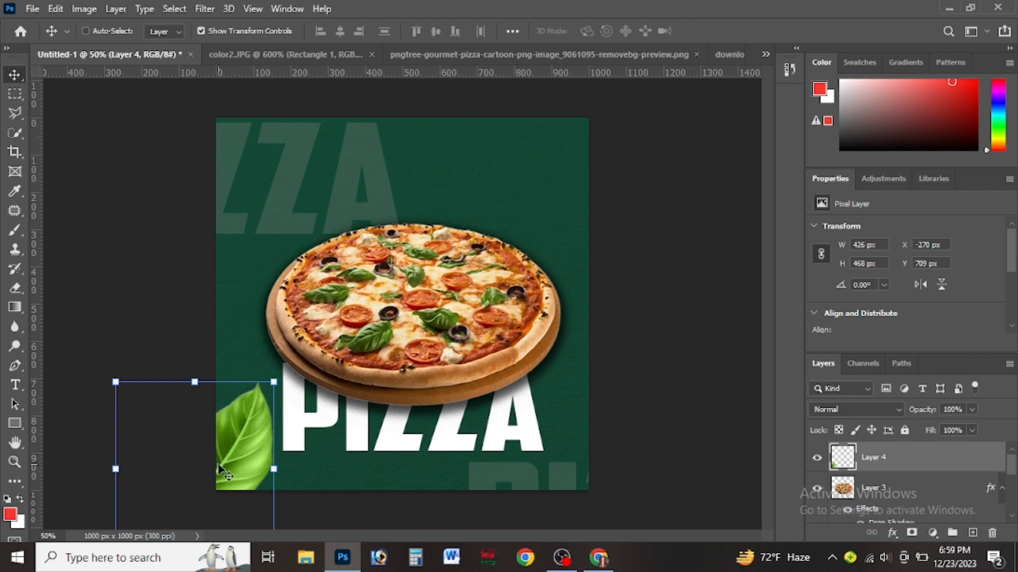
Step: Duplicate the leaf, move it lower right, then shrink and tilt it clockwise
{"action": "key", "text": "ctrl"}
{"action": "key", "text": "ctrl+j"}
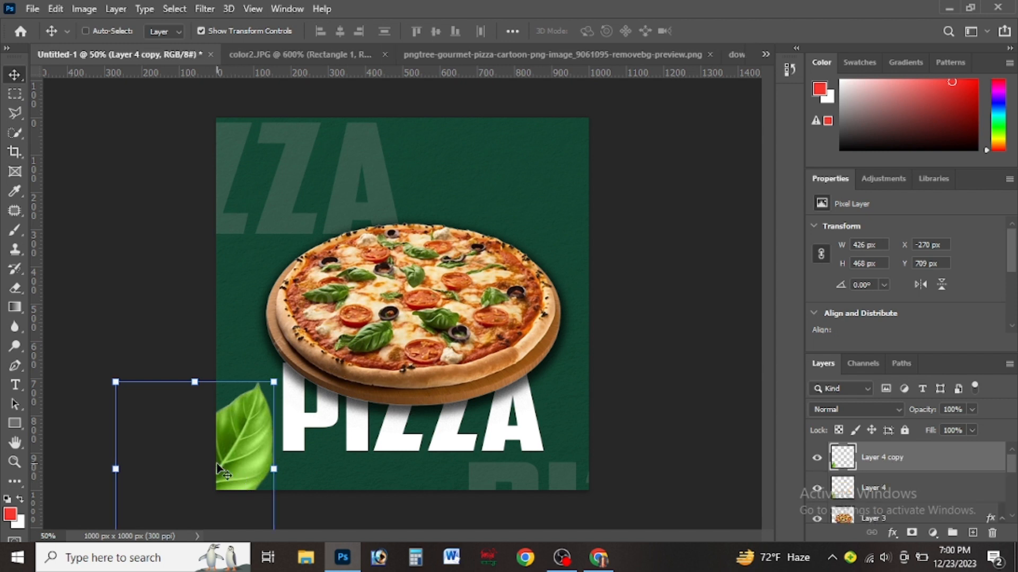
{"action": "left_click_drag", "start_coordinate": [219, 467], "coordinate": [442, 419]}
{"action": "key", "text": "ctrl+t"}
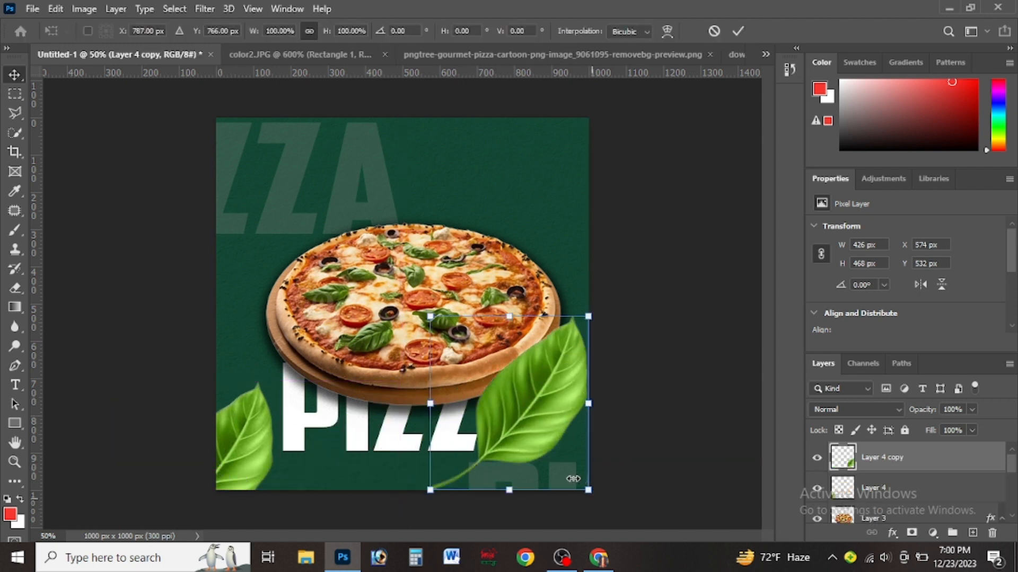
{"action": "left_click_drag", "start_coordinate": [573, 478], "coordinate": [408, 469]}
{"action": "key", "text": "Return"}
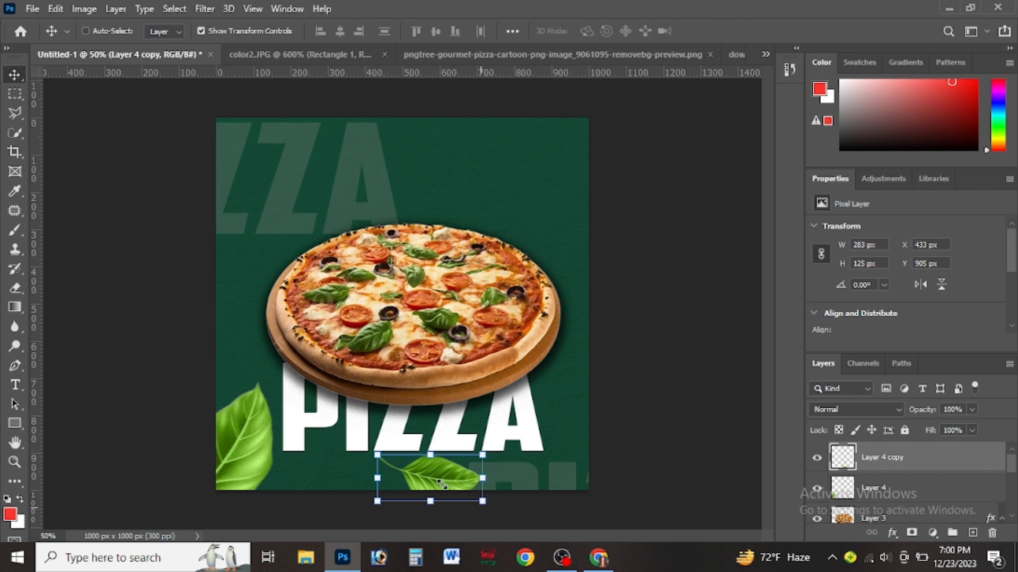
Step: Shrink another leaf copy to a tiny size and move it up beside the pizza's left edge
{"action": "left_click_drag", "start_coordinate": [482, 501], "coordinate": [303, 258]}
{"action": "key", "text": "Return"}
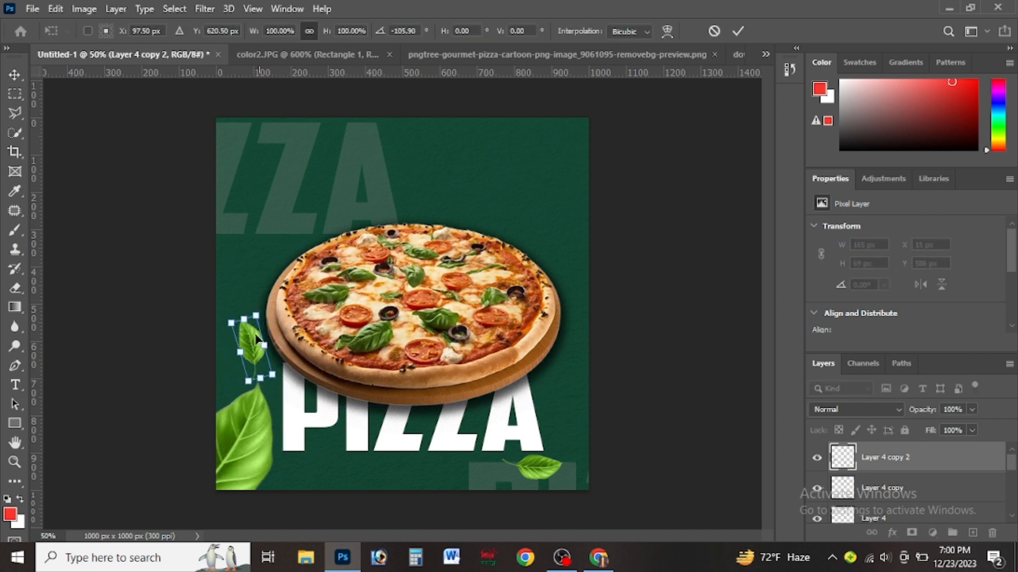
{"action": "key", "text": "Return"}
{"action": "left_click_drag", "start_coordinate": [257, 348], "coordinate": [249, 280]}
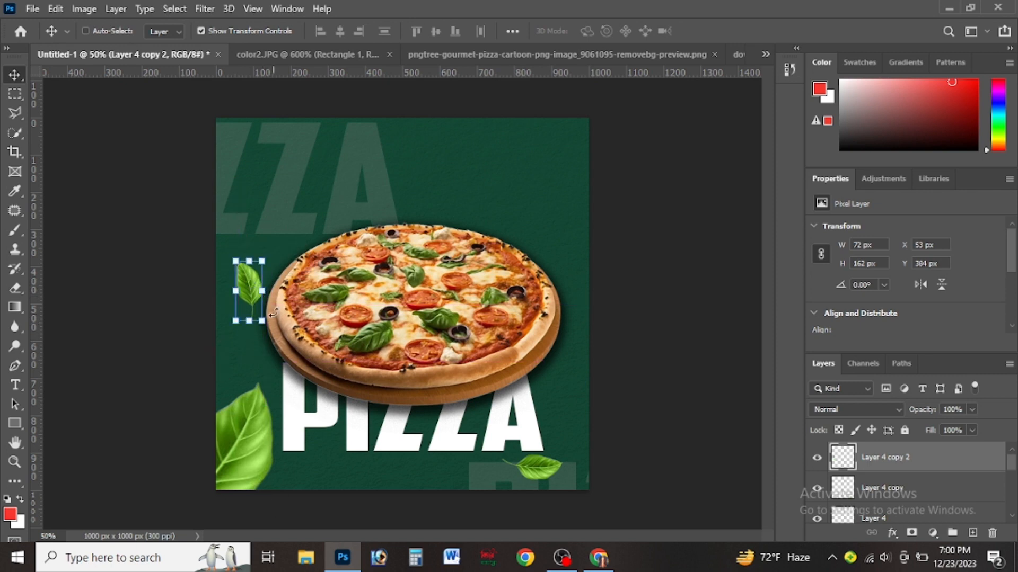
Step: Apply a 1.7 px Gaussian Blur to the tiny leaf beside the pizza
{"action": "left_click", "coordinate": [205, 8]}
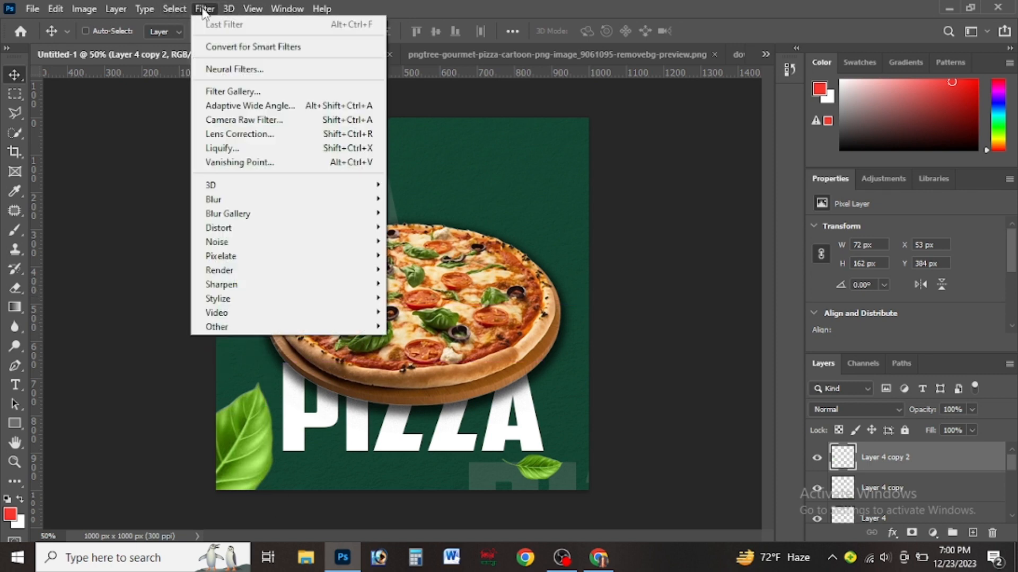
{"action": "mouse_move", "coordinate": [249, 199]}
{"action": "left_click", "coordinate": [424, 256]}
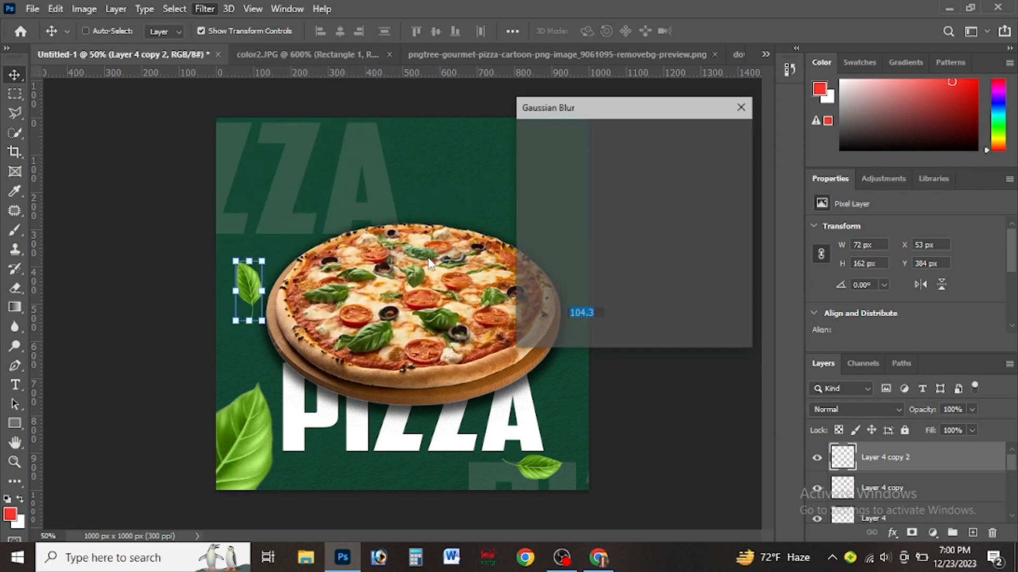
{"action": "left_click", "coordinate": [583, 335]}
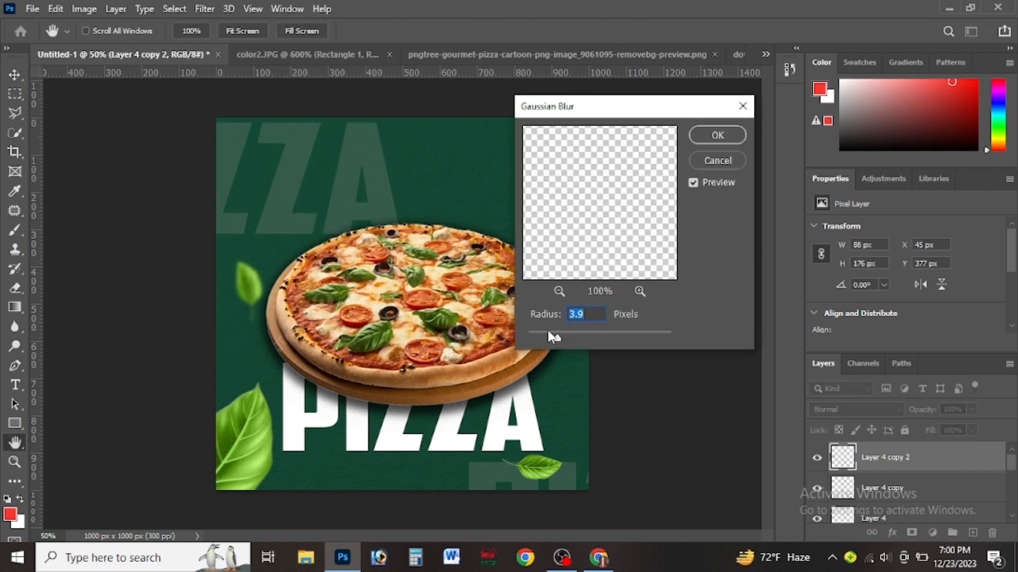
{"action": "left_click_drag", "start_coordinate": [540, 337], "coordinate": [534, 339]}
{"action": "left_click", "coordinate": [716, 136]}
{"action": "key", "text": "v"}
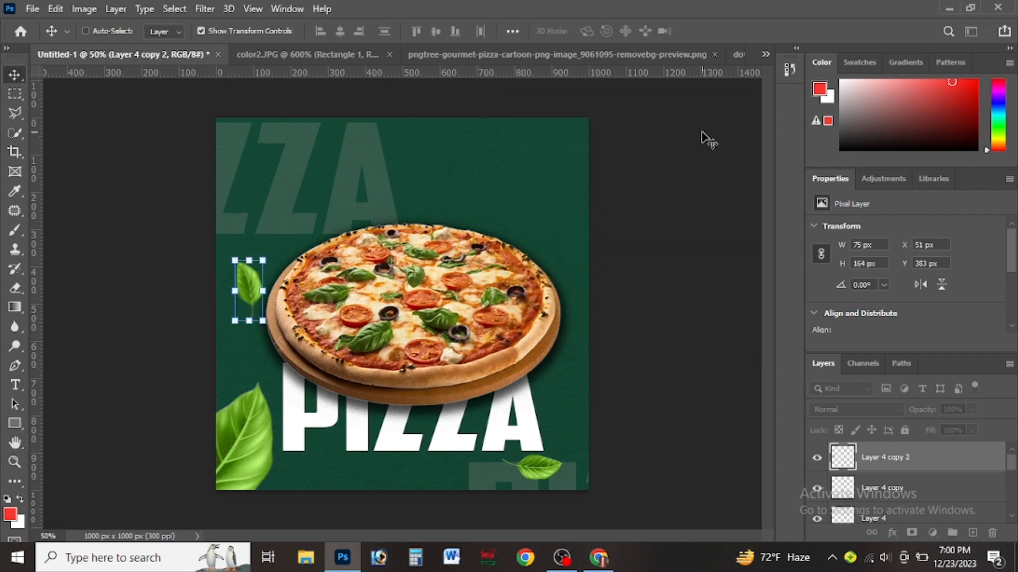
Step: Apply a light Gaussian Blur to the lower-right leaf
{"action": "left_click", "coordinate": [891, 493]}
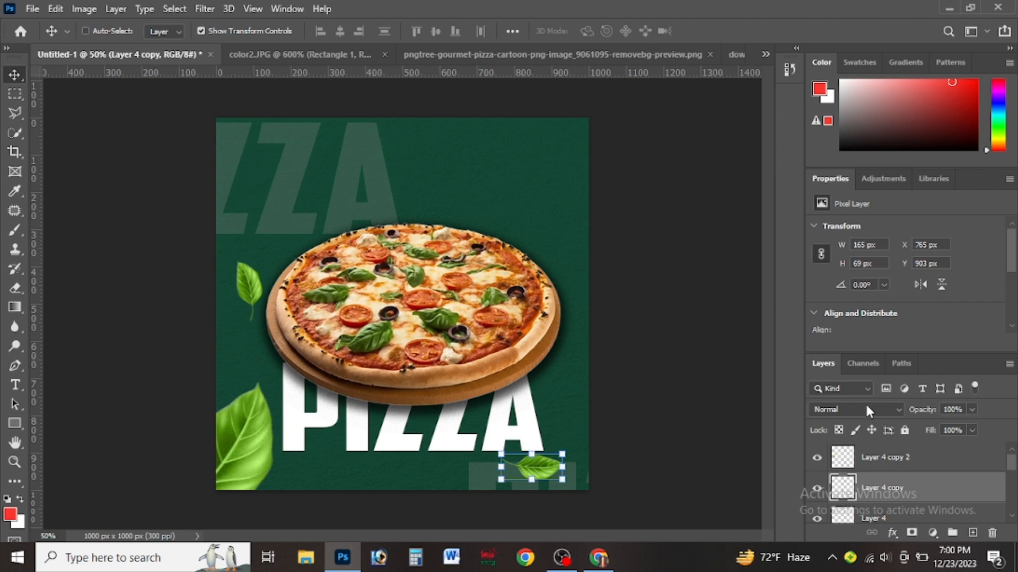
{"action": "left_click", "coordinate": [205, 10]}
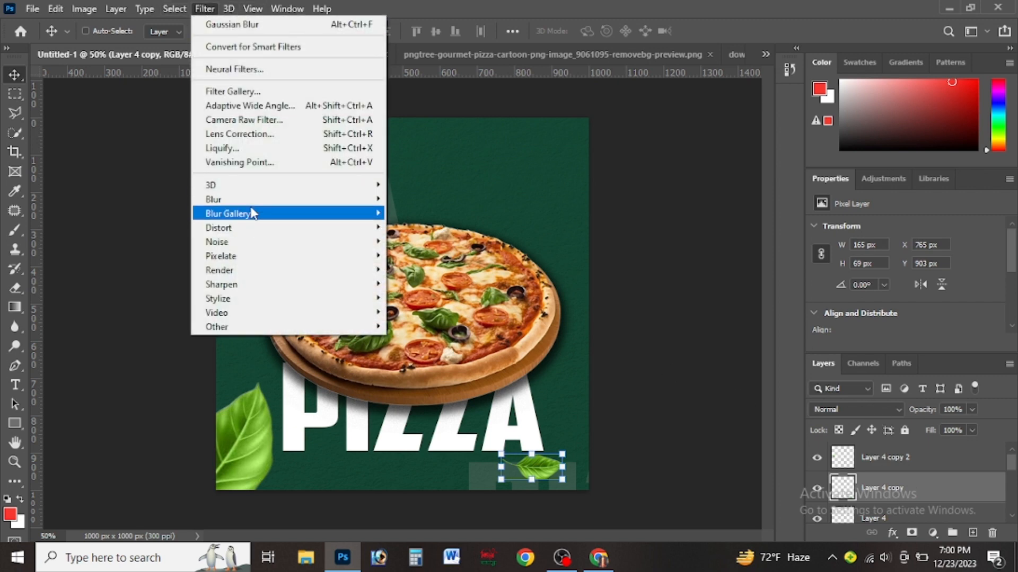
{"action": "mouse_move", "coordinate": [254, 199]}
{"action": "left_click", "coordinate": [424, 256]}
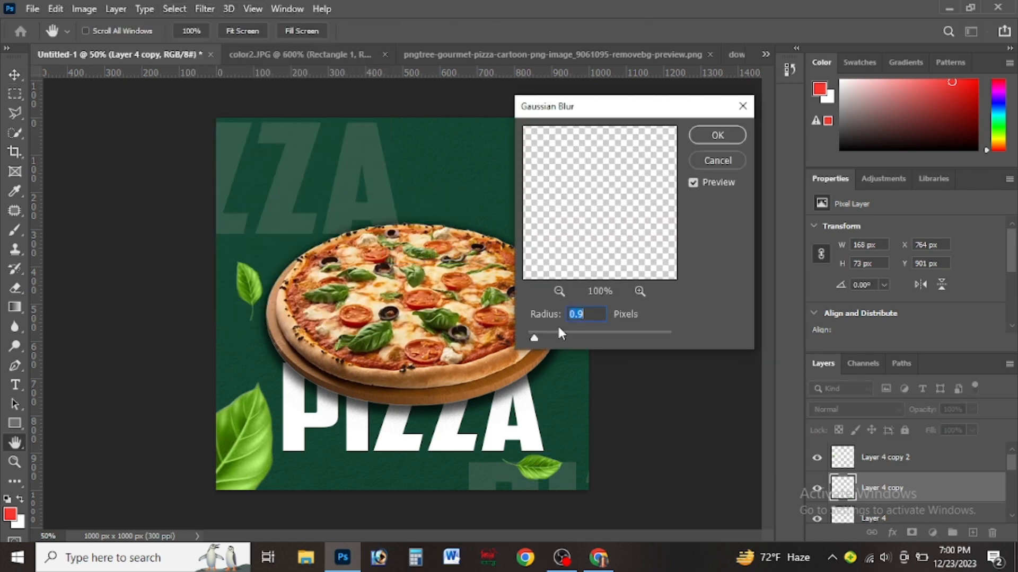
{"action": "left_click", "coordinate": [700, 157]}
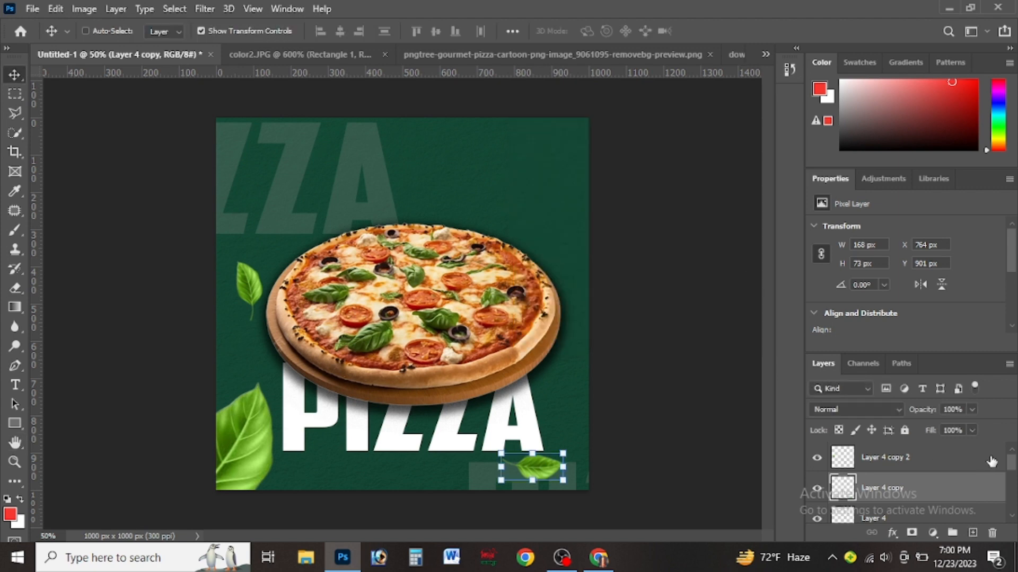
Step: Apply a 2.8 px Gaussian Blur to the large bottom-left leaf
{"action": "scroll", "coordinate": [1014, 469], "scroll_direction": "down", "scroll_amount": 2}
{"action": "left_click", "coordinate": [908, 467]}
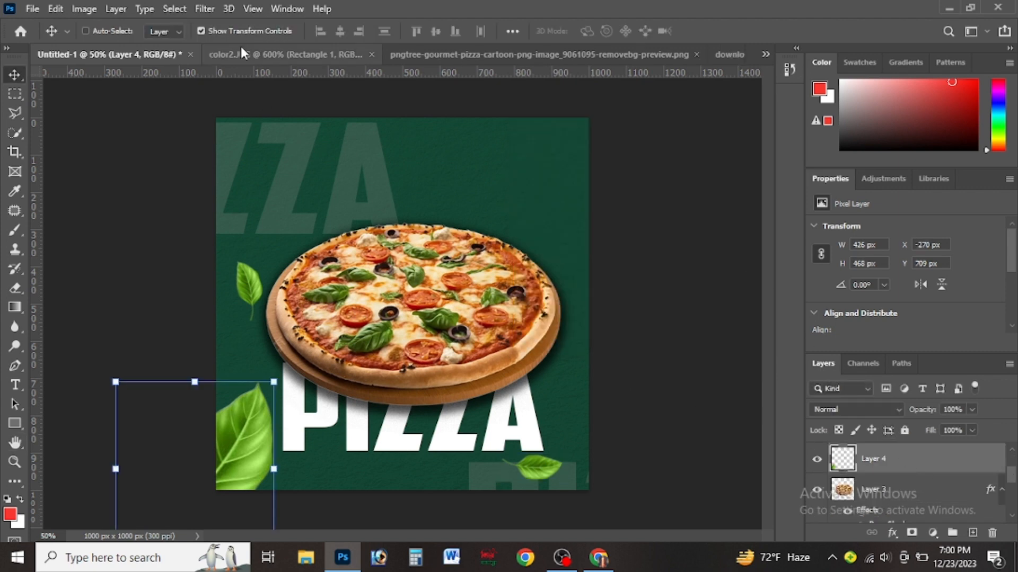
{"action": "left_click", "coordinate": [203, 12]}
{"action": "mouse_move", "coordinate": [318, 204]}
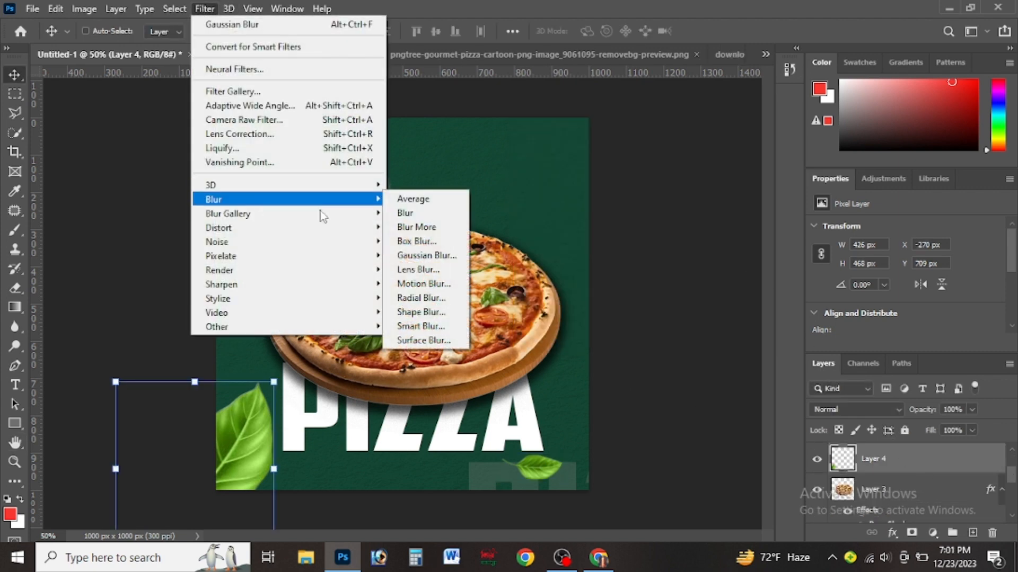
{"action": "left_click", "coordinate": [419, 254]}
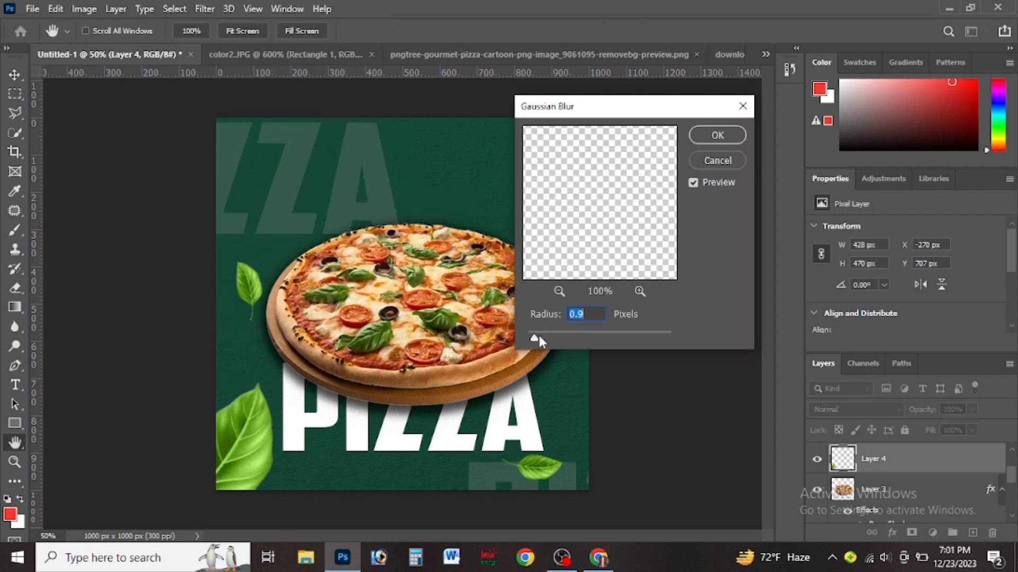
{"action": "left_click_drag", "start_coordinate": [539, 336], "coordinate": [541, 334]}
{"action": "left_click", "coordinate": [550, 335]}
{"action": "left_click", "coordinate": [721, 138]}
Step: Group the three basil leaf layers together
{"action": "key", "text": "v"}
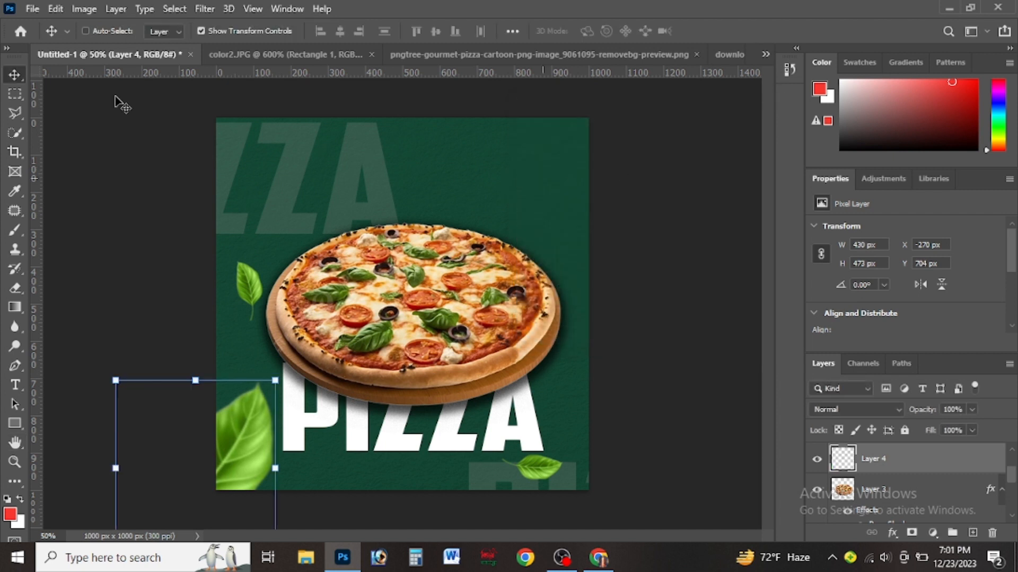
{"action": "left_click", "coordinate": [892, 499]}
{"action": "left_click_drag", "start_coordinate": [1012, 482], "coordinate": [1014, 471]}
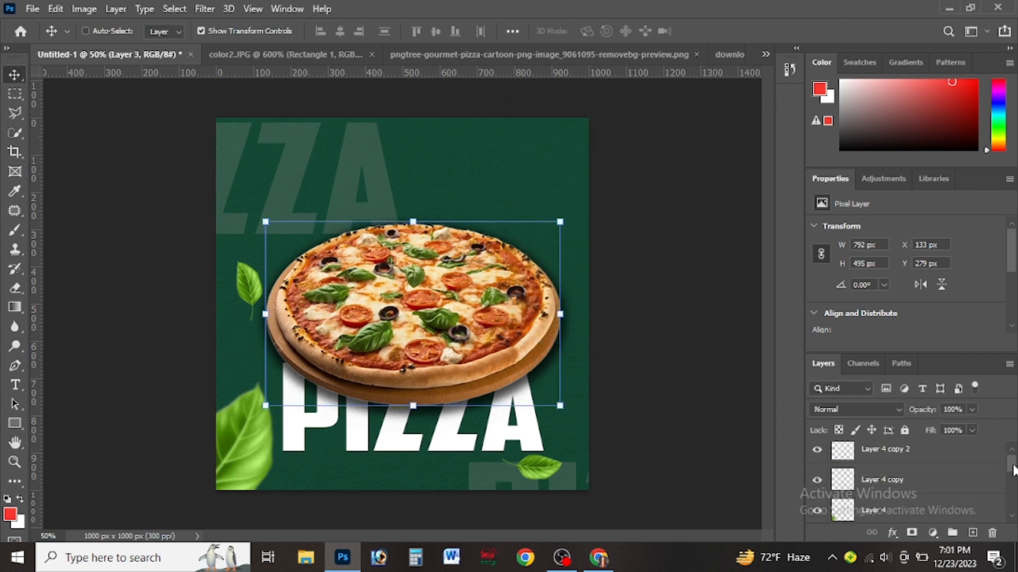
{"action": "left_click", "coordinate": [924, 508], "text": "shift"}
{"action": "left_click", "coordinate": [915, 450], "text": "shift"}
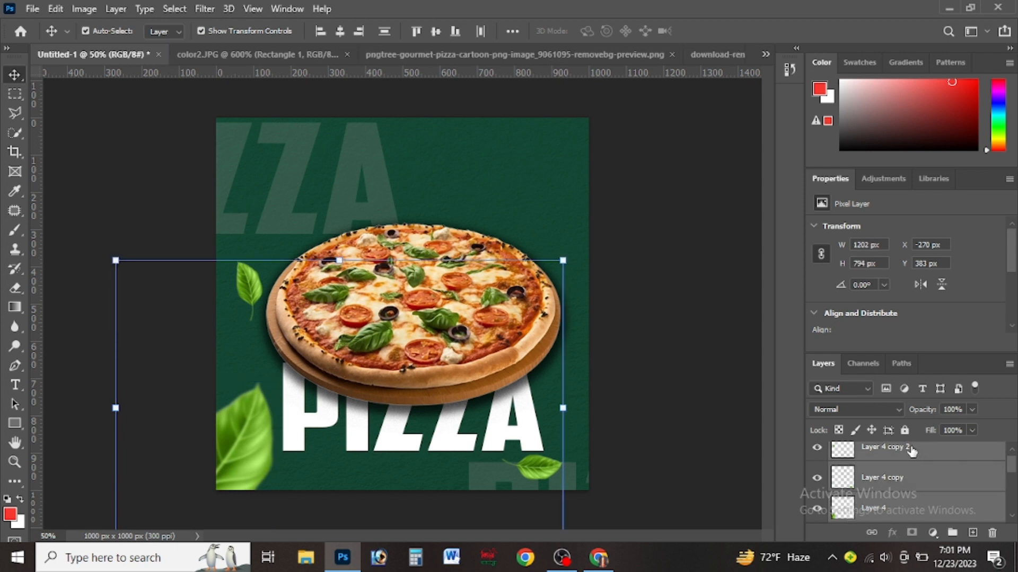
{"action": "key", "text": "ctrl+g"}
Step: Add a Color Balance adjustment layer above the pizza layer
{"action": "left_click", "coordinate": [888, 483]}
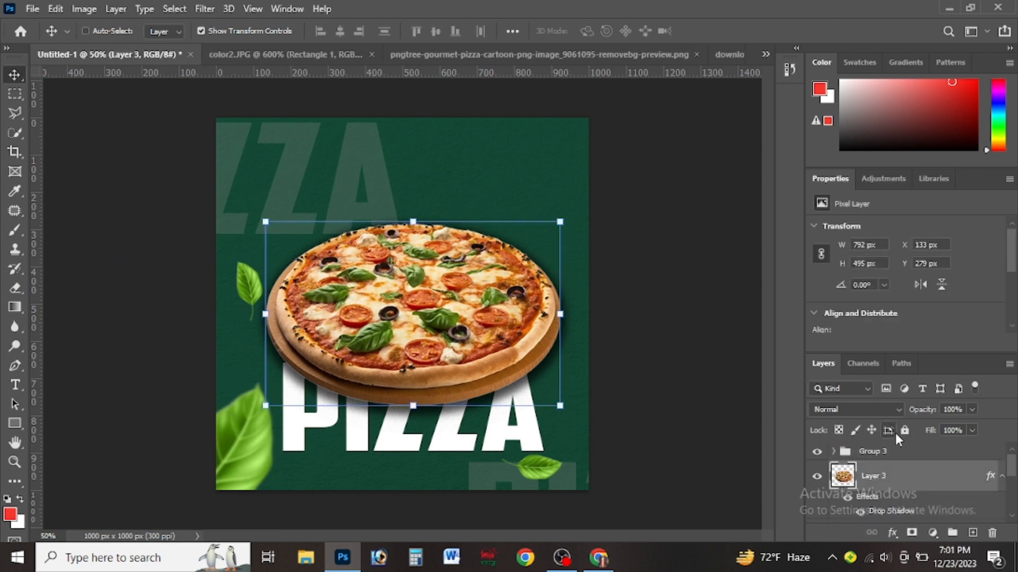
{"action": "left_click", "coordinate": [893, 533]}
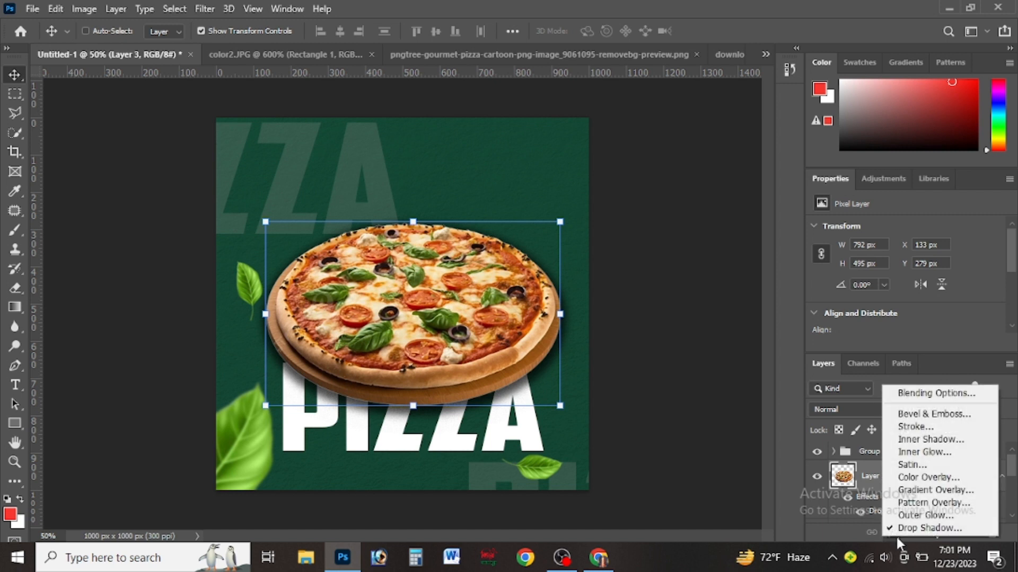
{"action": "left_click", "coordinate": [908, 536]}
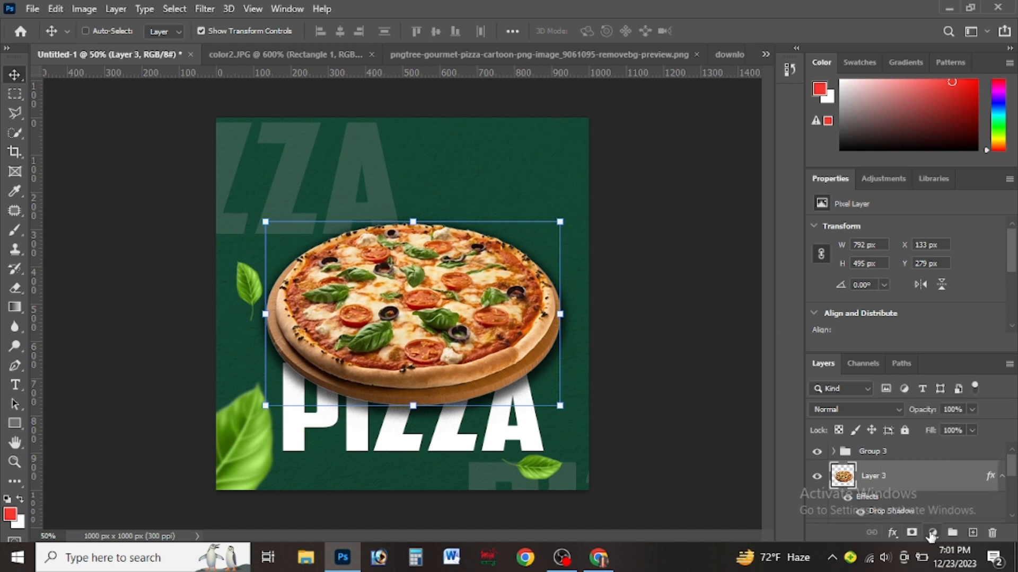
{"action": "left_click", "coordinate": [933, 534]}
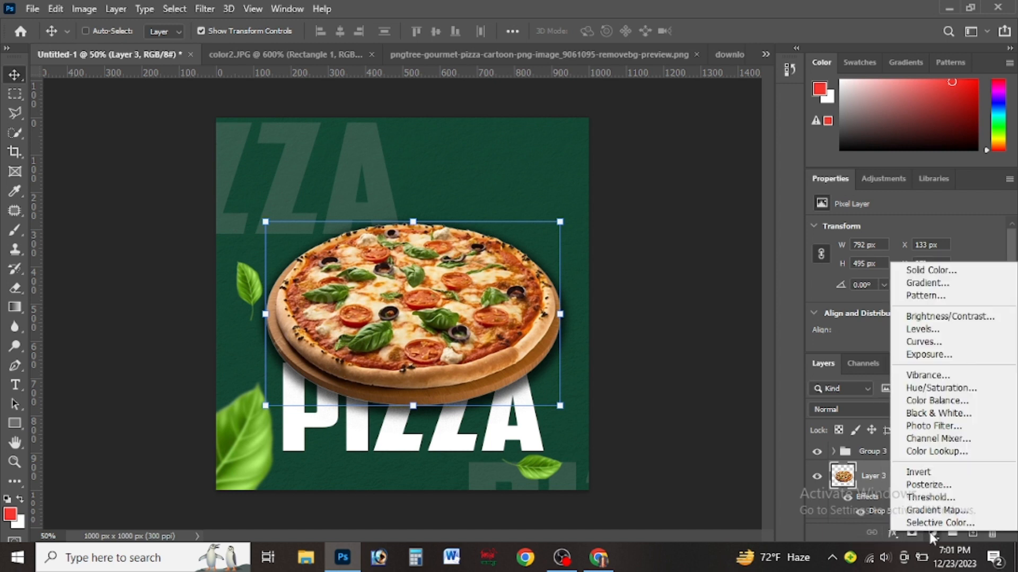
{"action": "left_click", "coordinate": [937, 401]}
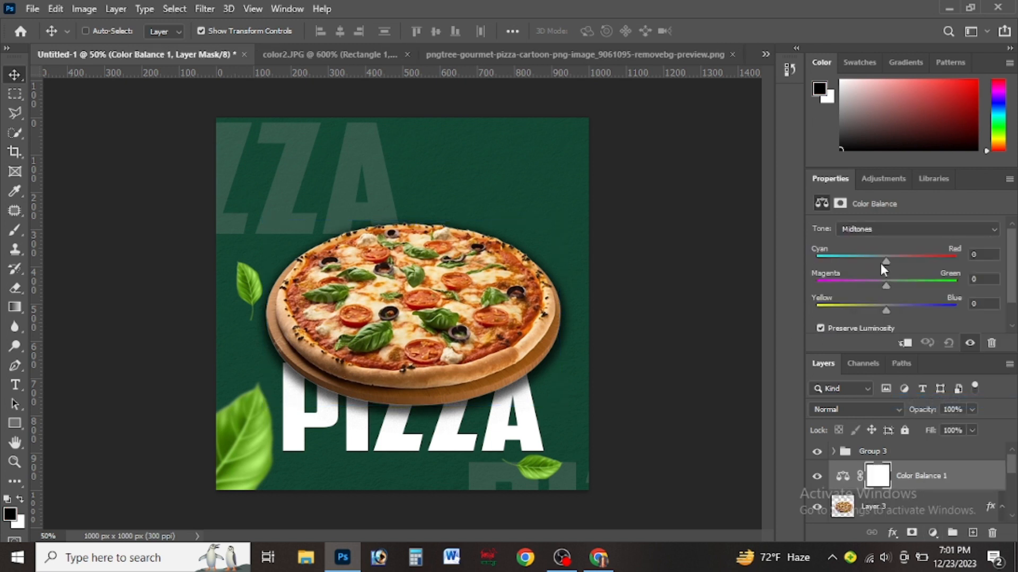
Step: Add a Vibrance adjustment layer set to +92 vibrance and -1 saturation
{"action": "left_click", "coordinate": [933, 533]}
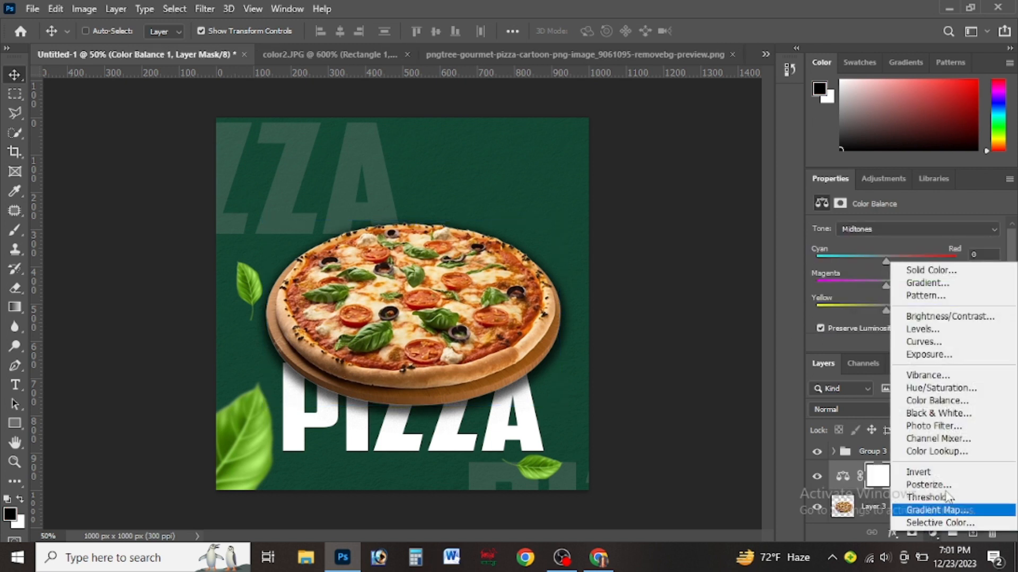
{"action": "left_click", "coordinate": [940, 375]}
{"action": "left_click_drag", "start_coordinate": [899, 240], "coordinate": [933, 249]}
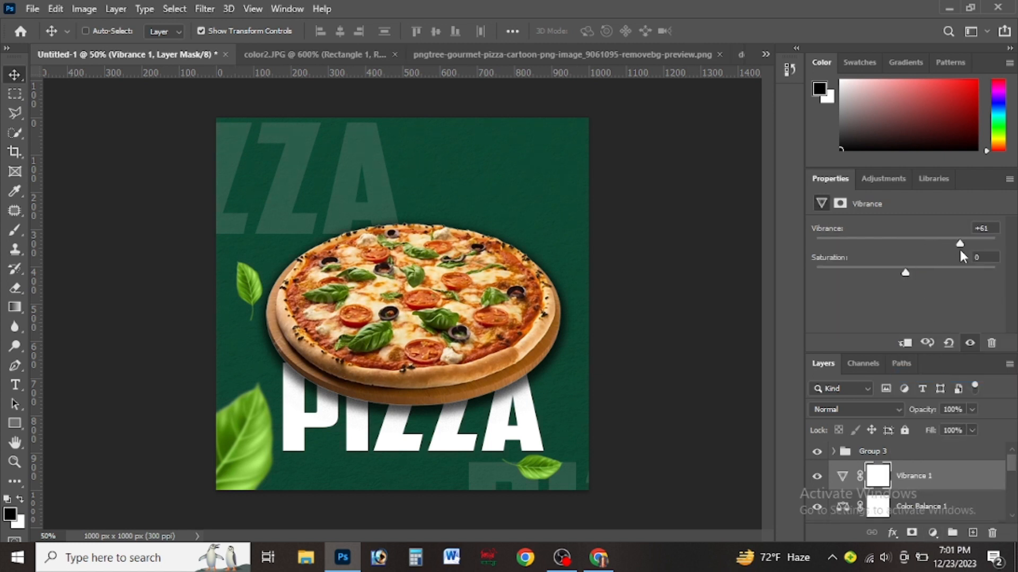
{"action": "mouse_move", "coordinate": [906, 272]}
{"action": "left_mouse_down"}
{"action": "mouse_move", "coordinate": [937, 275]}
{"action": "mouse_move", "coordinate": [850, 268]}
{"action": "mouse_move", "coordinate": [911, 275]}
{"action": "left_mouse_up"}
{"action": "left_click_drag", "start_coordinate": [960, 243], "coordinate": [998, 252]}
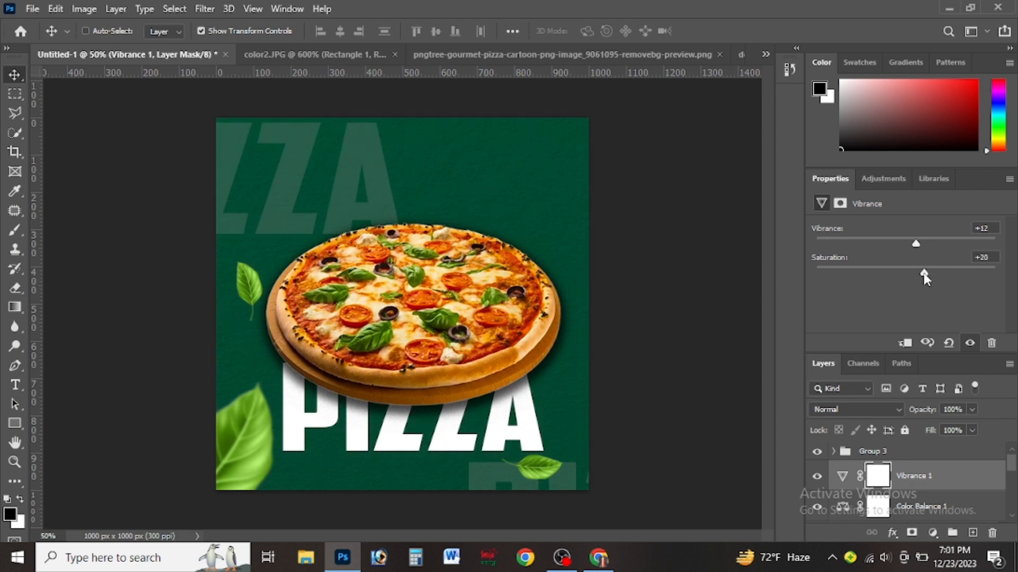
{"action": "left_click", "coordinate": [919, 271]}
{"action": "left_click", "coordinate": [929, 244]}
{"action": "left_click_drag", "start_coordinate": [901, 271], "coordinate": [906, 272]}
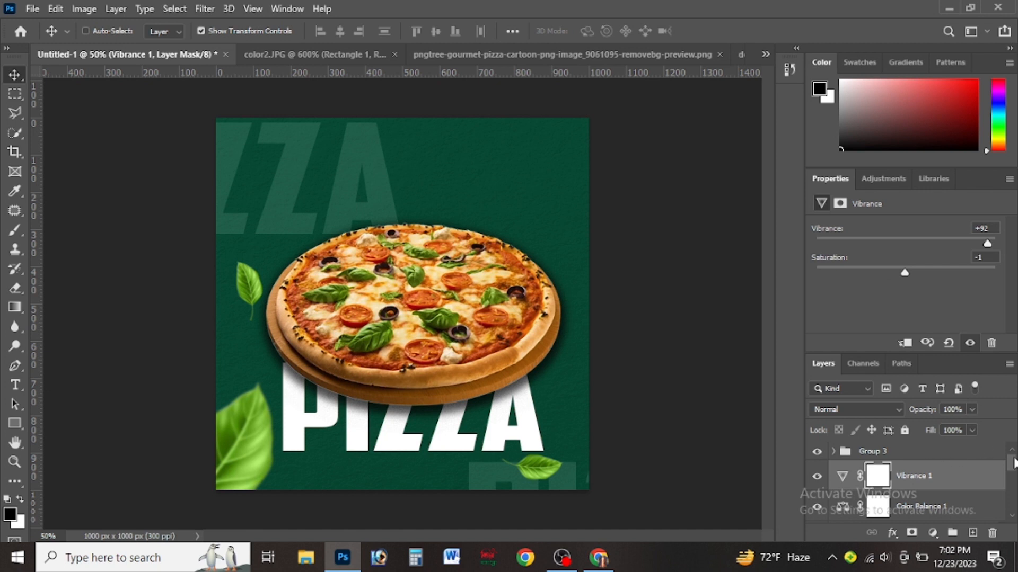
{"action": "left_click_drag", "start_coordinate": [1013, 462], "coordinate": [1013, 477]}
{"action": "left_click", "coordinate": [870, 474]}
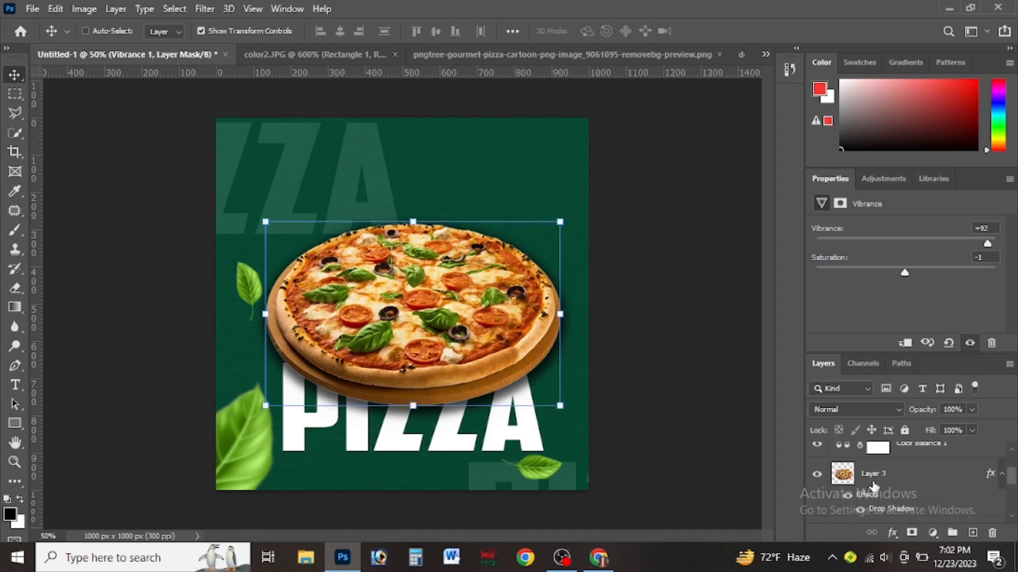
Step: Rotate the pizza about 9° clockwise and shift it up and left
{"action": "left_click_drag", "start_coordinate": [552, 454], "coordinate": [530, 473]}
{"action": "key", "text": "Return"}
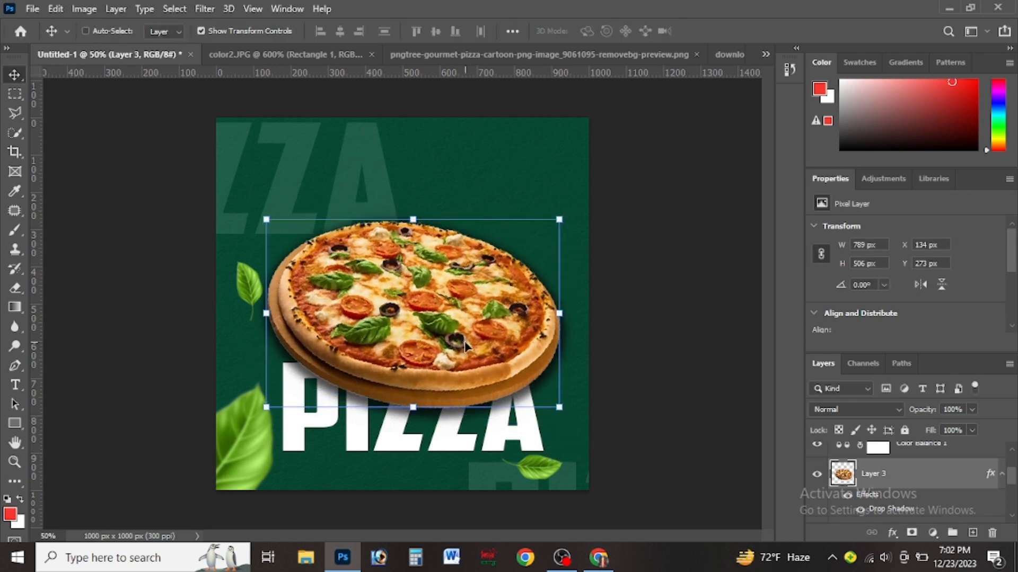
{"action": "left_click_drag", "start_coordinate": [464, 342], "coordinate": [480, 361]}
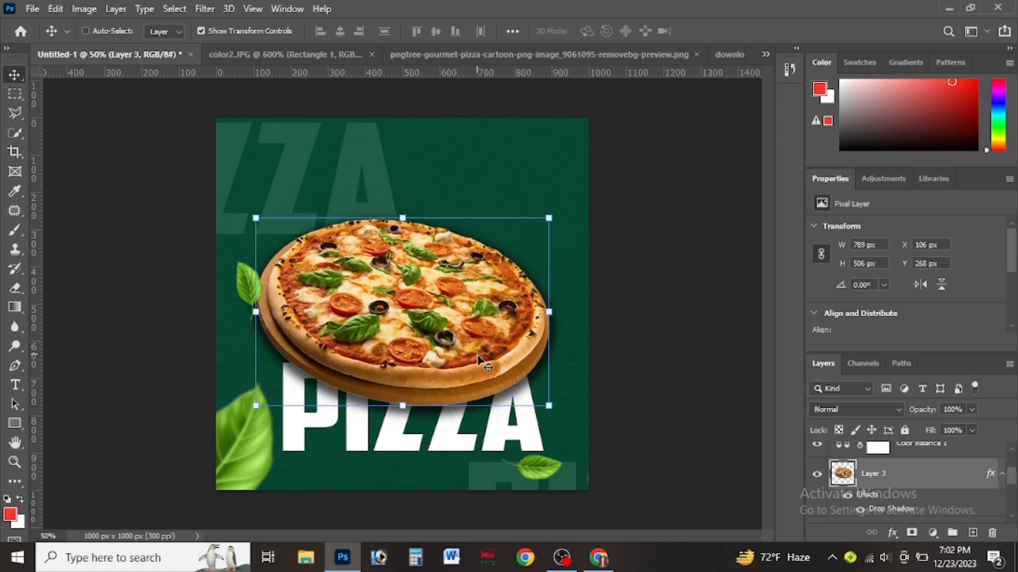
Step: Move the small leaf higher beside the pizza and rotate it about 25°
{"action": "scroll", "coordinate": [896, 477], "scroll_direction": "up", "scroll_amount": 2}
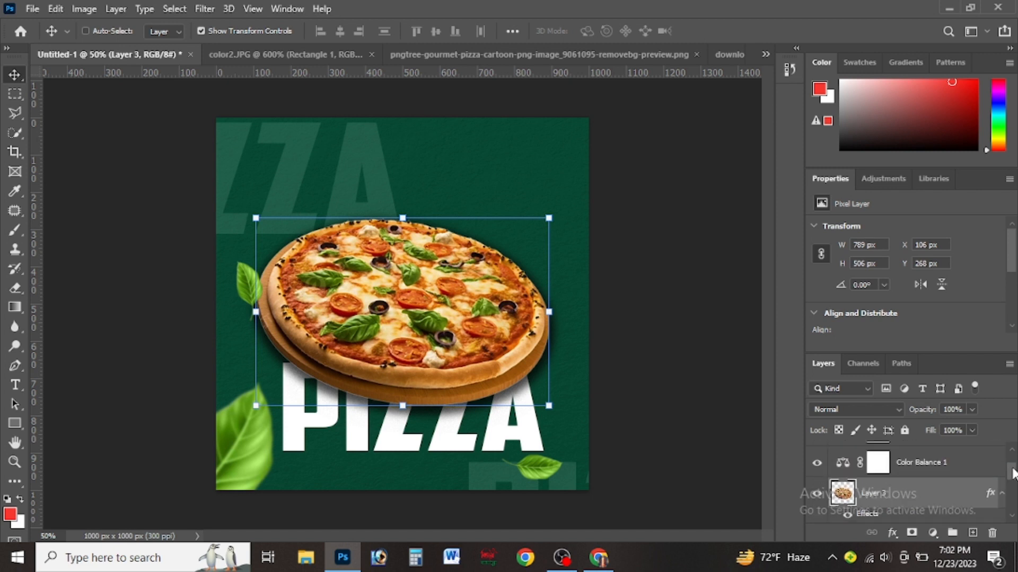
{"action": "scroll", "coordinate": [814, 465], "scroll_direction": "up", "scroll_amount": 1}
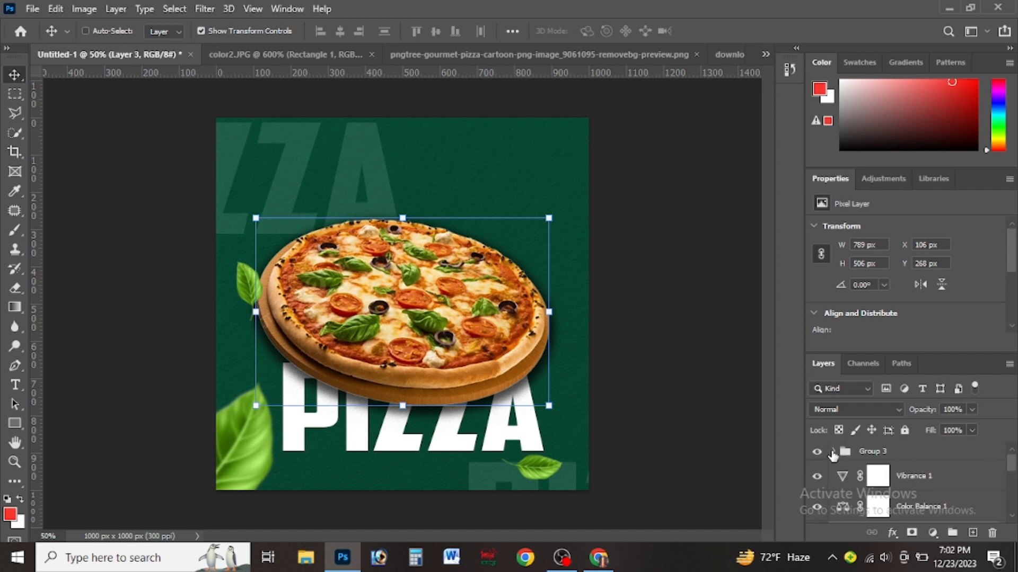
{"action": "left_click", "coordinate": [833, 452]}
{"action": "left_click", "coordinate": [908, 480]}
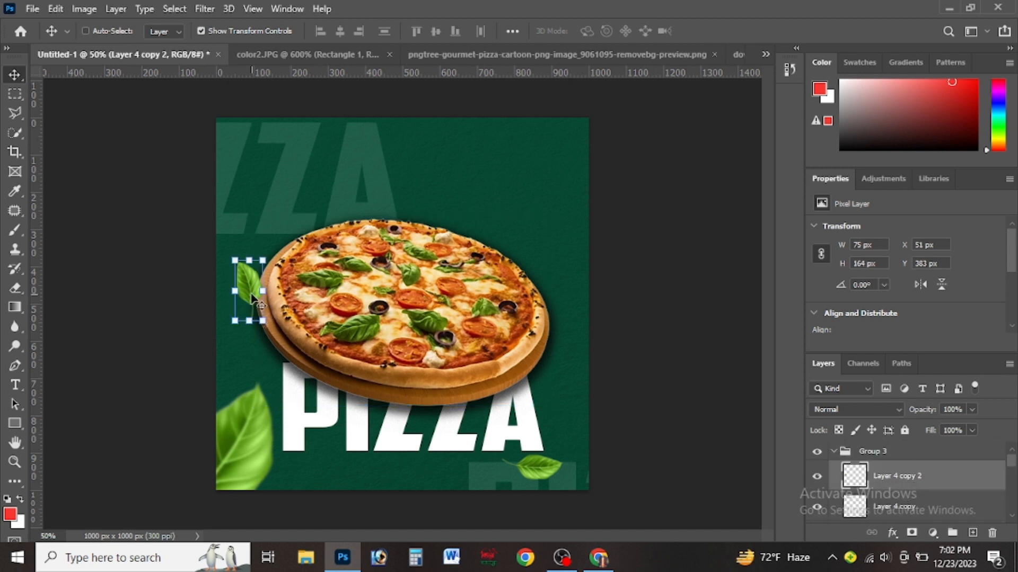
{"action": "left_click_drag", "start_coordinate": [253, 300], "coordinate": [253, 250]}
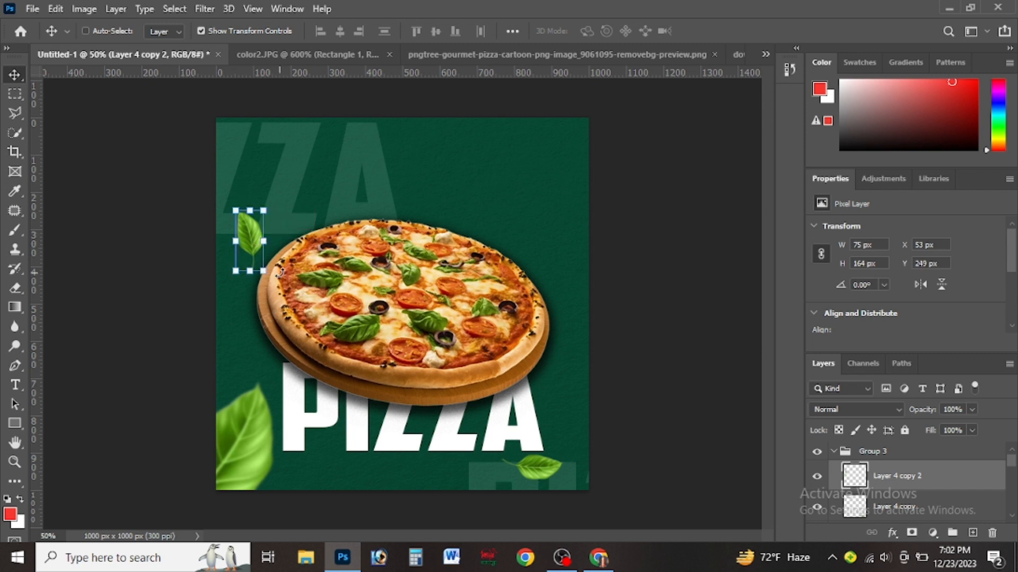
{"action": "key", "text": "ctrl+t"}
{"action": "left_click_drag", "start_coordinate": [272, 283], "coordinate": [264, 289]}
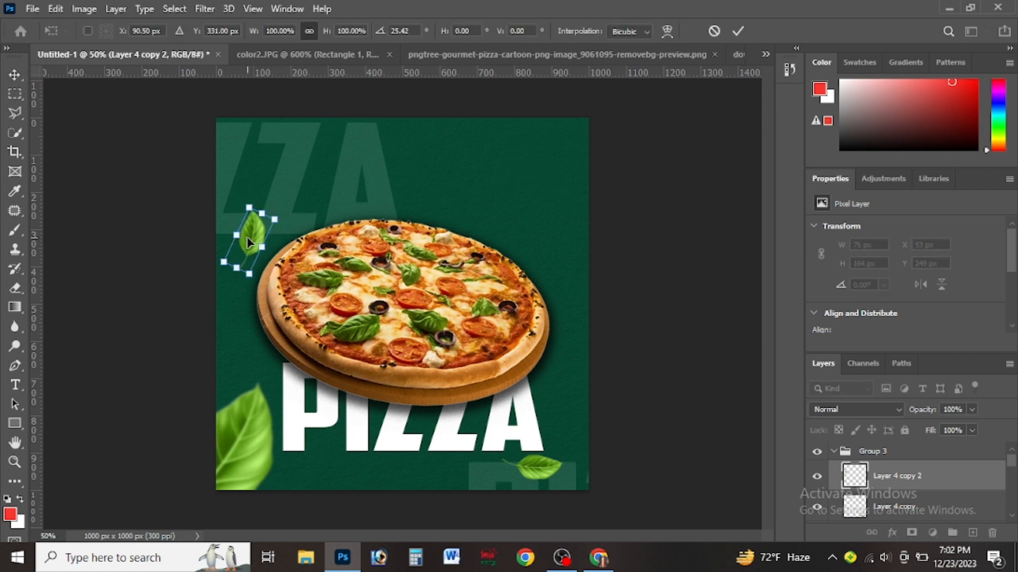
{"action": "left_click_drag", "start_coordinate": [251, 242], "coordinate": [260, 238]}
{"action": "key", "text": "Return"}
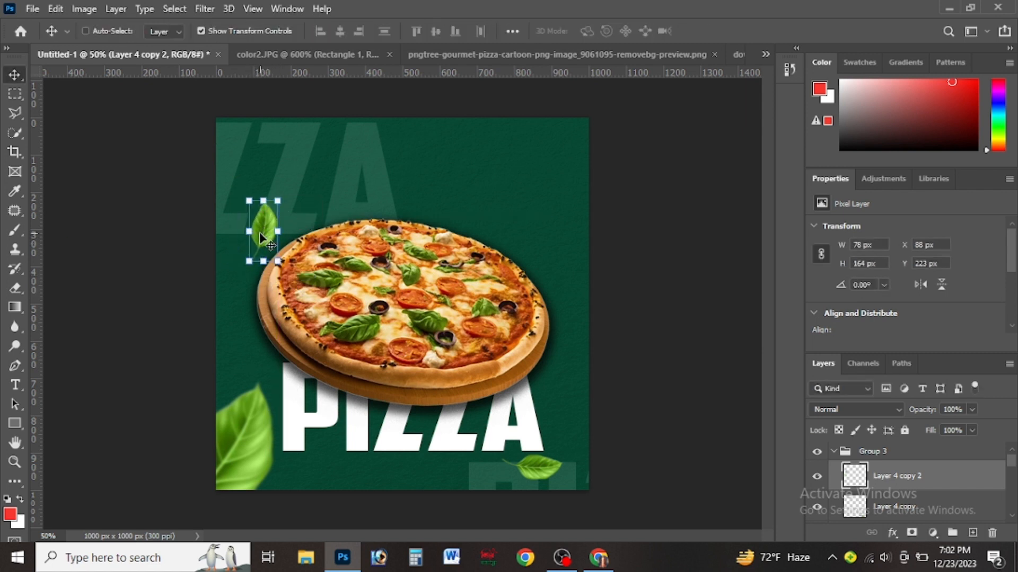
Step: Duplicate the leaf to the pizza's top-right, tilt it about -14°, and move its layer down the stack
{"action": "key", "text": "ctrl"}
{"action": "left_click_drag", "start_coordinate": [263, 244], "coordinate": [530, 284]}
{"action": "left_click_drag", "start_coordinate": [901, 486], "coordinate": [909, 530]}
{"action": "key", "text": "ctrl+z"}
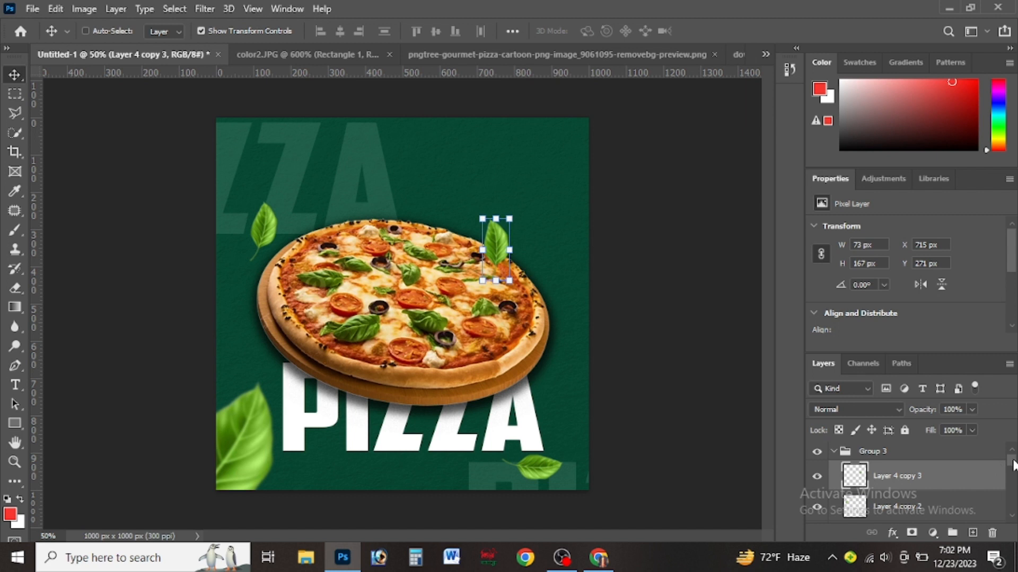
{"action": "left_click_drag", "start_coordinate": [934, 475], "coordinate": [932, 516]}
{"action": "left_click_drag", "start_coordinate": [1012, 463], "coordinate": [1014, 471]}
{"action": "left_click_drag", "start_coordinate": [932, 449], "coordinate": [930, 473]}
{"action": "left_click_drag", "start_coordinate": [930, 472], "coordinate": [927, 505]}
{"action": "left_click_drag", "start_coordinate": [1013, 472], "coordinate": [1013, 479]}
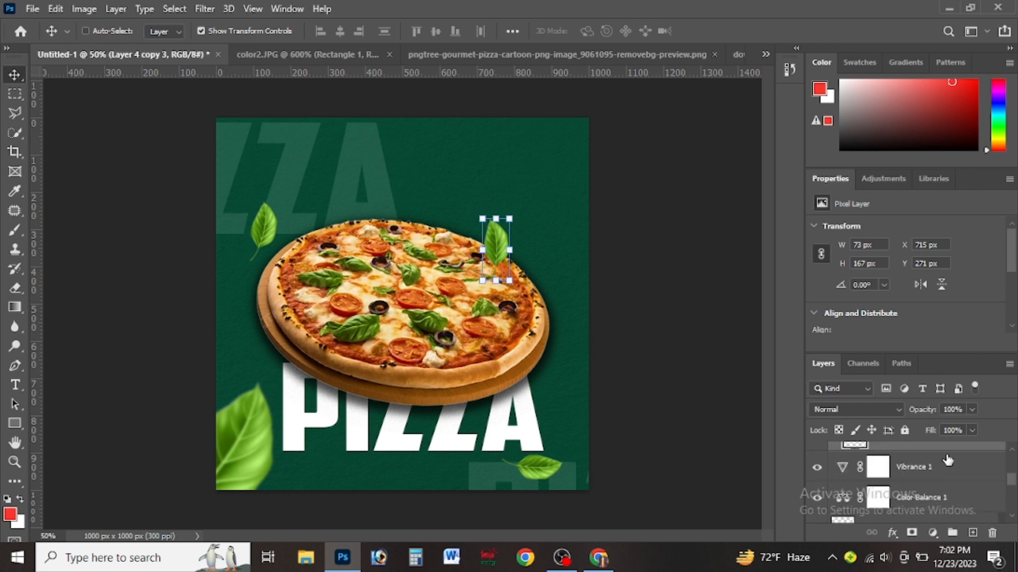
{"action": "left_click_drag", "start_coordinate": [932, 447], "coordinate": [932, 509]}
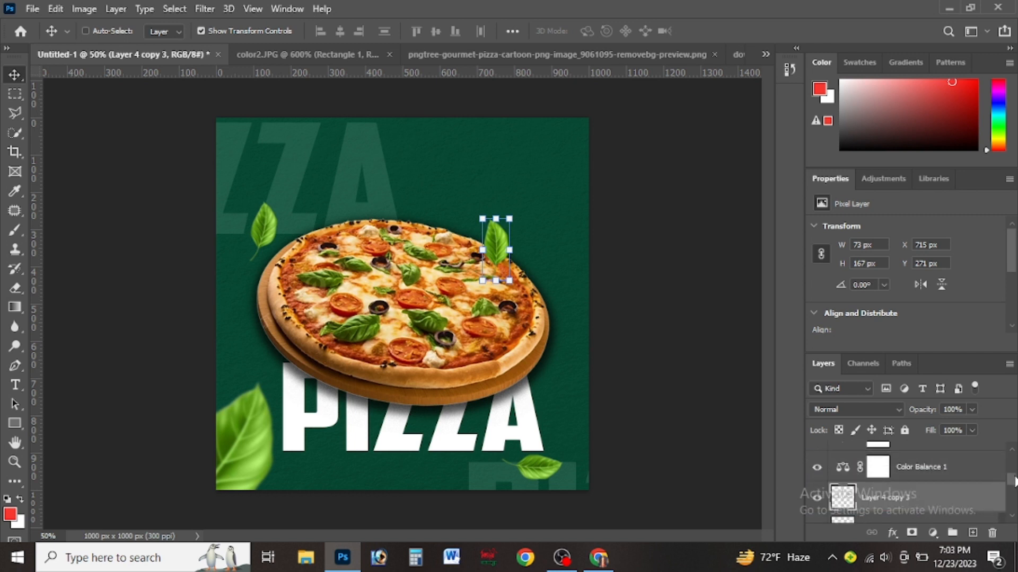
{"action": "left_click_drag", "start_coordinate": [1014, 477], "coordinate": [1013, 480]}
{"action": "left_click_drag", "start_coordinate": [944, 474], "coordinate": [941, 519]}
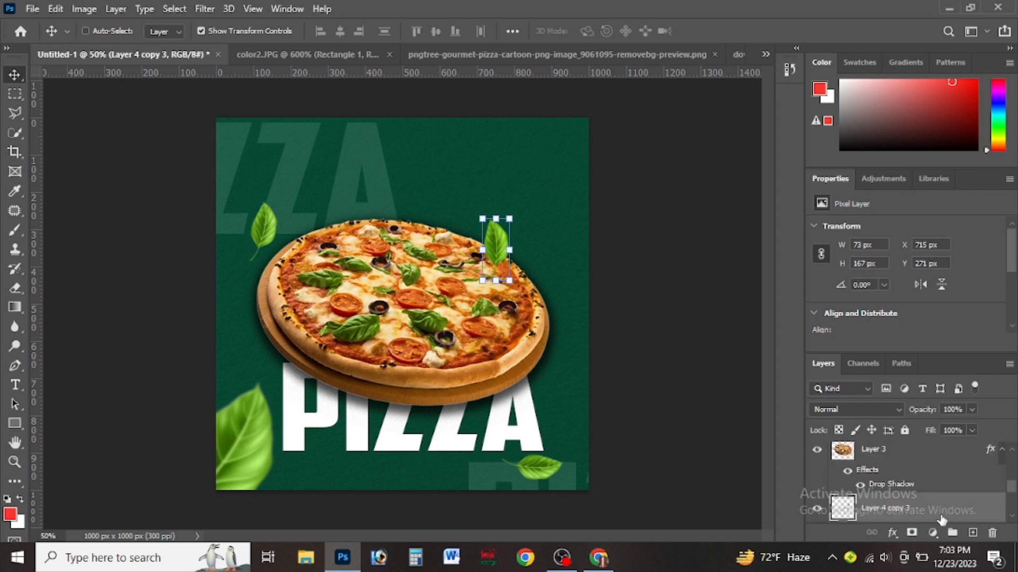
Step: Resize the new leaf to 94 × 216 px and tuck it behind the pizza's upper-right rim
{"action": "left_click_drag", "start_coordinate": [501, 227], "coordinate": [505, 255]}
{"action": "key", "text": "Return"}
{"action": "left_click_drag", "start_coordinate": [505, 254], "coordinate": [499, 252]}
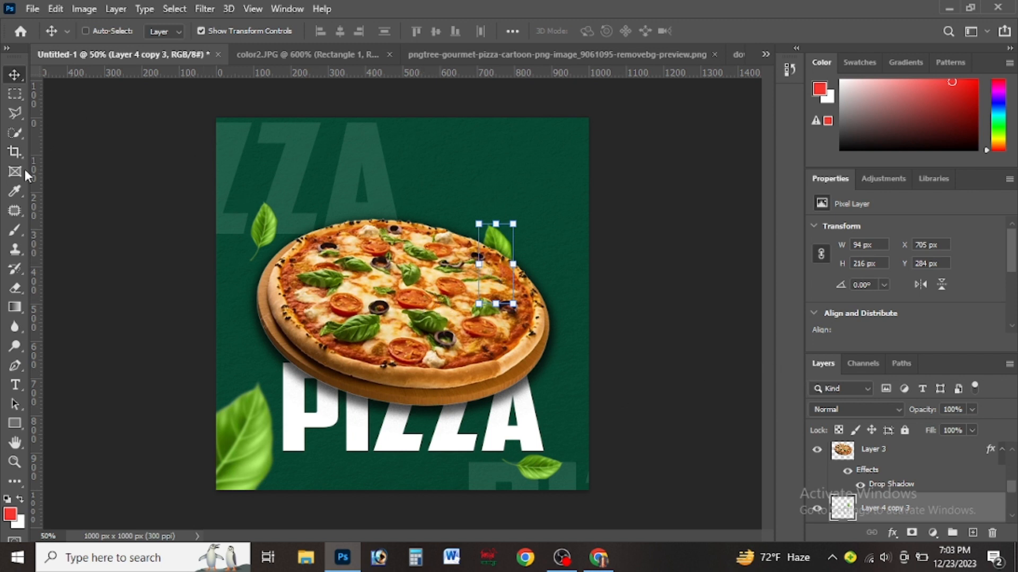
{"action": "left_click_drag", "start_coordinate": [1015, 486], "coordinate": [1015, 459]}
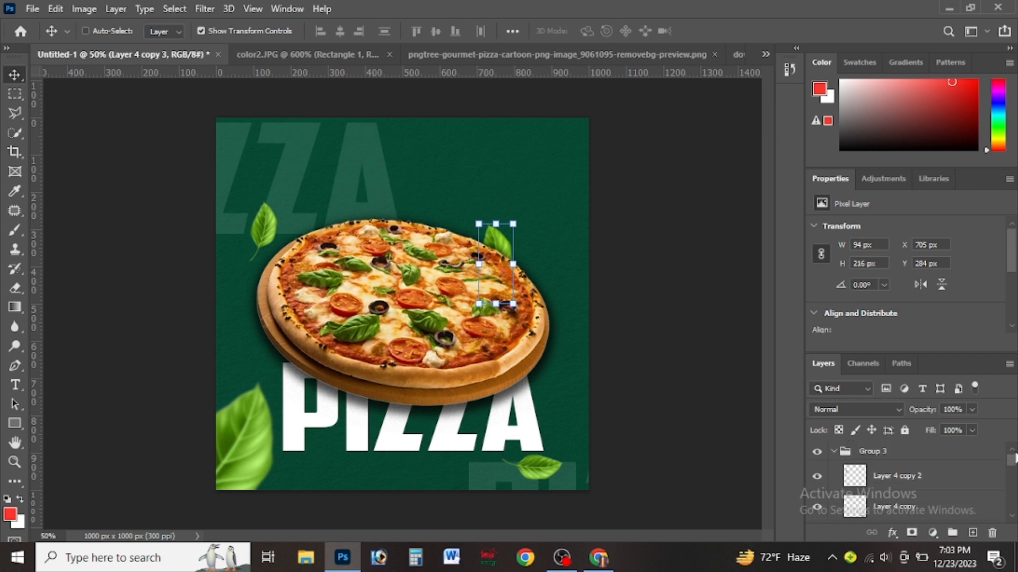
Step: Collapse the leaf group and move the pink and red colour-square group onto the canvas's top edge
{"action": "left_click", "coordinate": [860, 454]}
{"action": "left_click", "coordinate": [834, 452]}
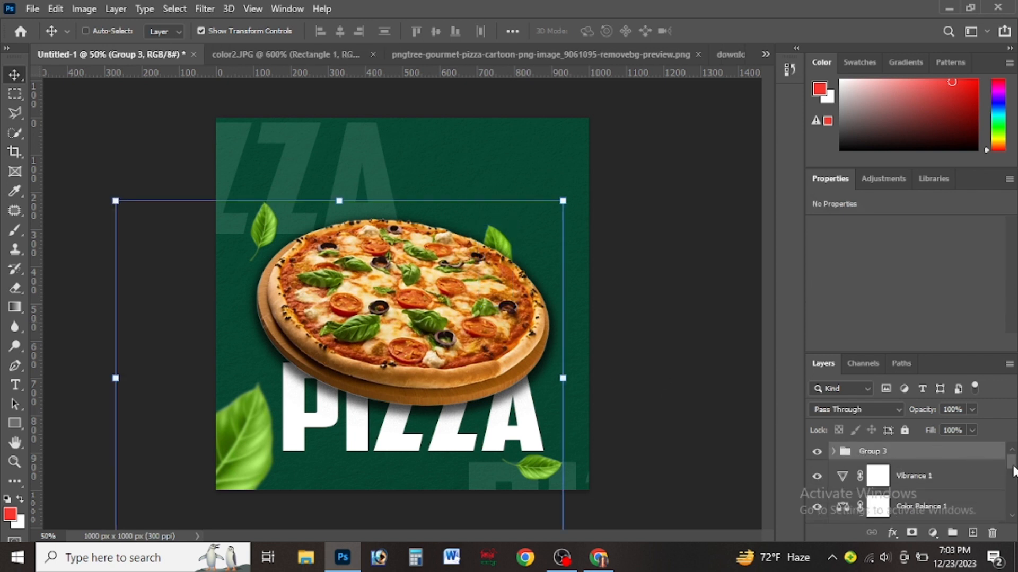
{"action": "left_click_drag", "start_coordinate": [1014, 471], "coordinate": [1012, 516]}
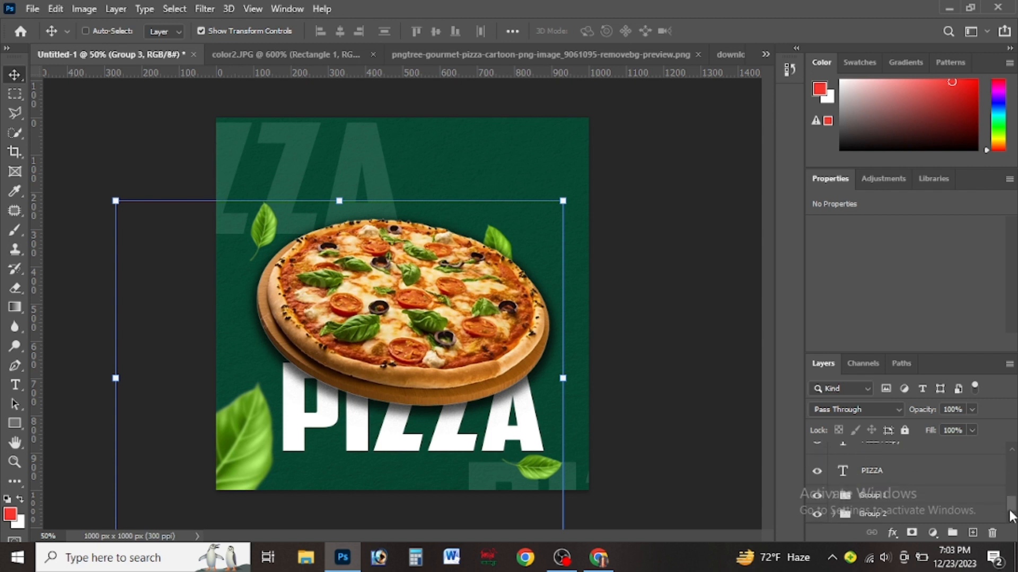
{"action": "left_click", "coordinate": [909, 495]}
{"action": "left_click_drag", "start_coordinate": [153, 145], "coordinate": [597, 135]}
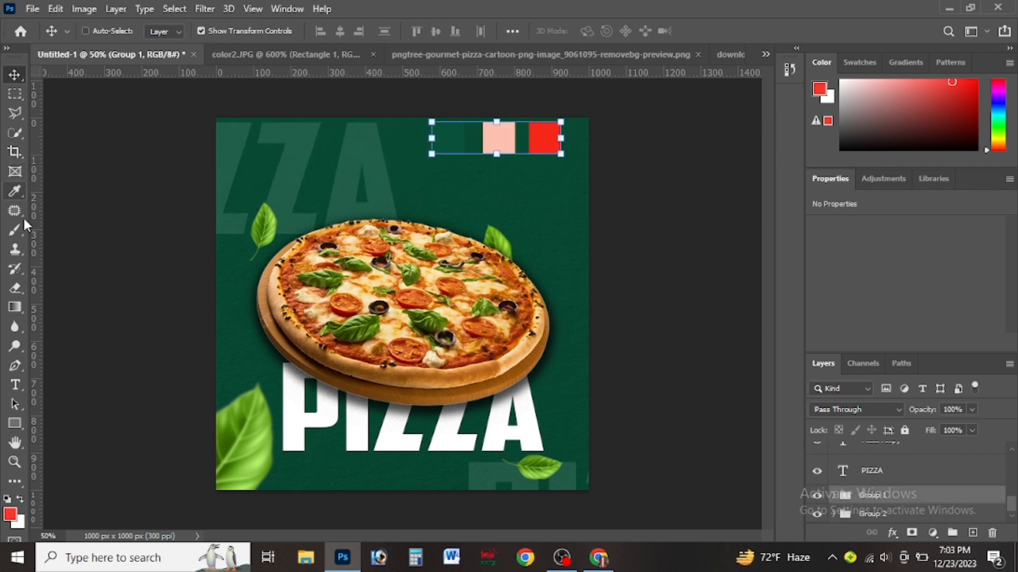
Step: Draw a rectangle in the canvas's top-left corner and fill it red from the swatches
{"action": "left_click", "coordinate": [14, 423]}
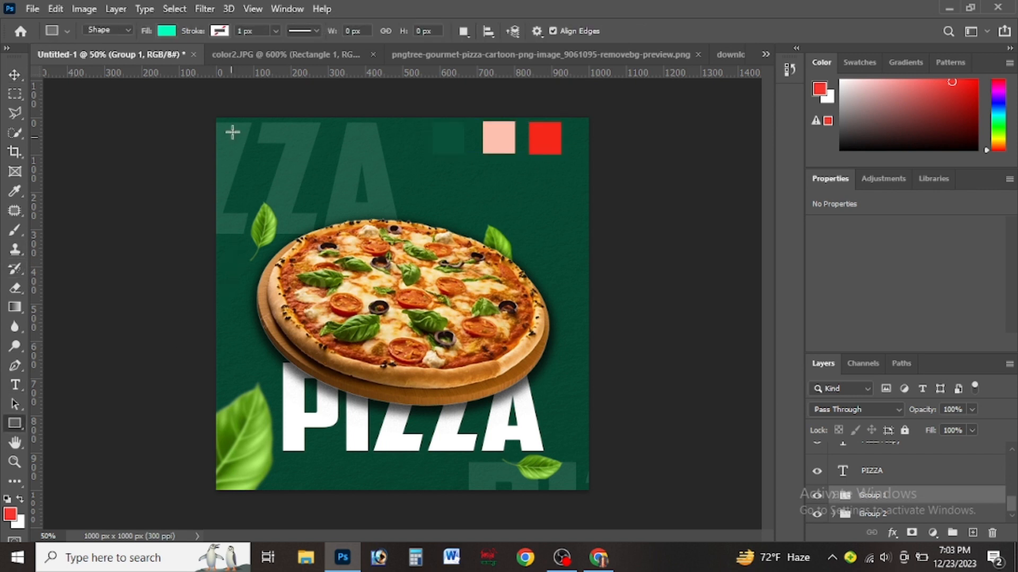
{"action": "left_click_drag", "start_coordinate": [235, 118], "coordinate": [261, 153]}
{"action": "key", "text": "v"}
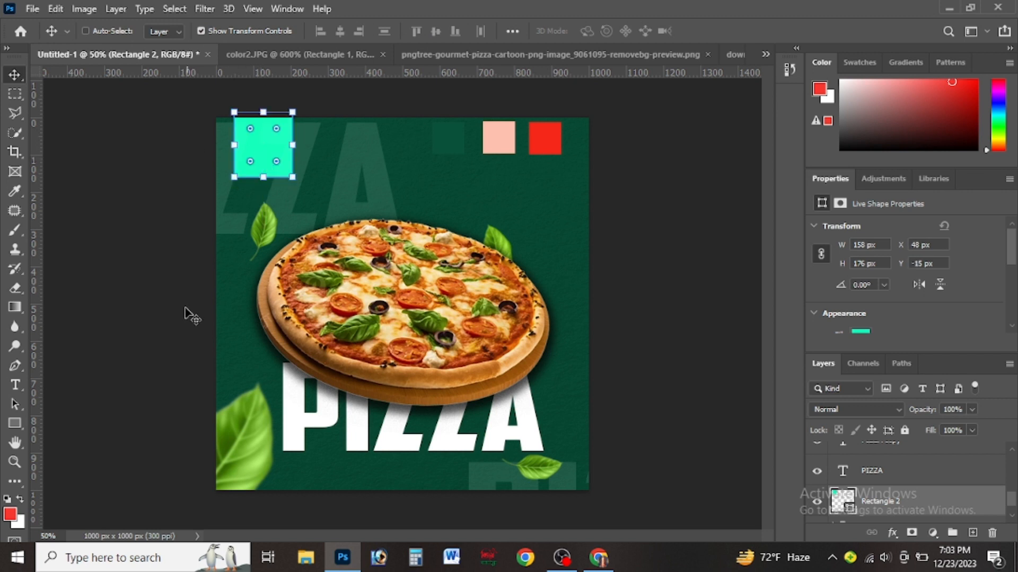
{"action": "left_click", "coordinate": [861, 332]}
{"action": "left_click", "coordinate": [812, 368]}
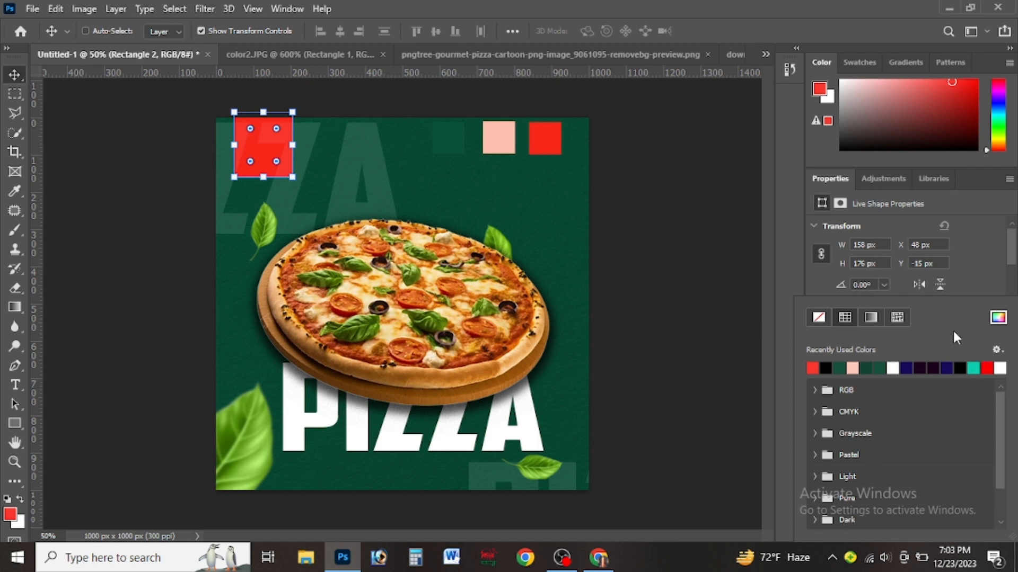
{"action": "left_click", "coordinate": [15, 112]}
{"action": "left_click", "coordinate": [21, 74]}
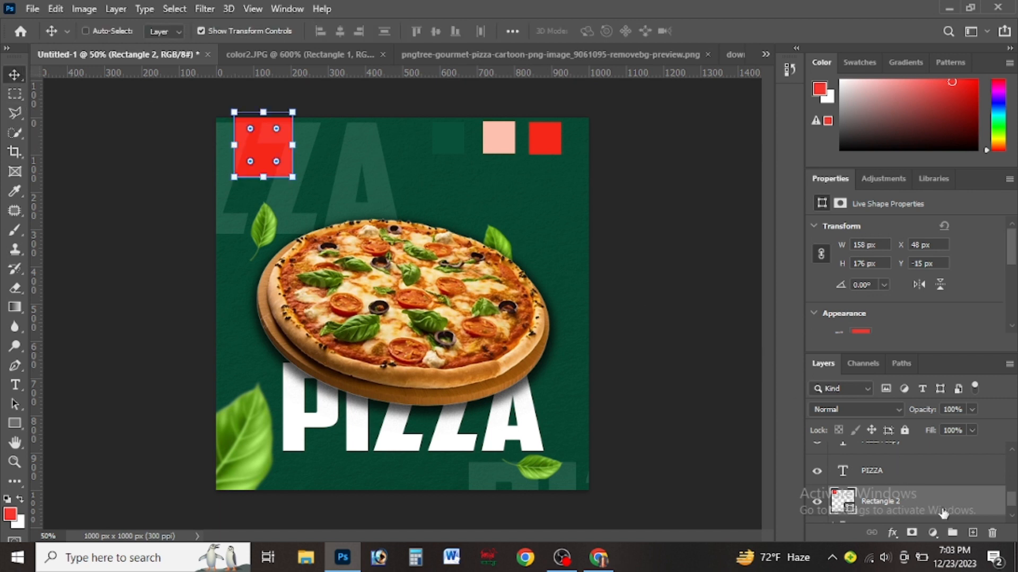
Step: Round the red rectangle's corners, keeping it at 158 × 176 px
{"action": "left_click", "coordinate": [262, 149]}
{"action": "left_click", "coordinate": [266, 148]}
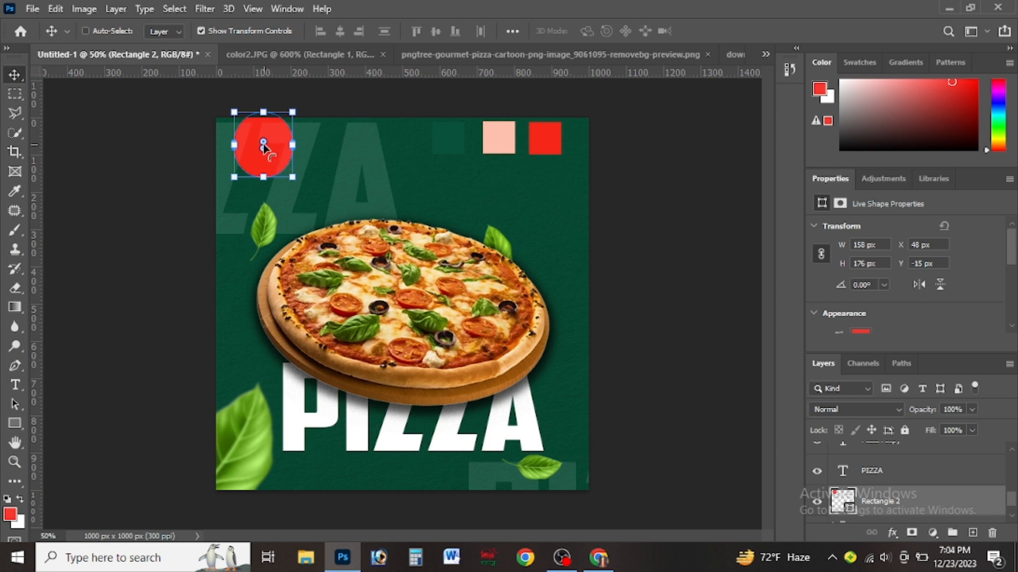
{"action": "left_click", "coordinate": [262, 139]}
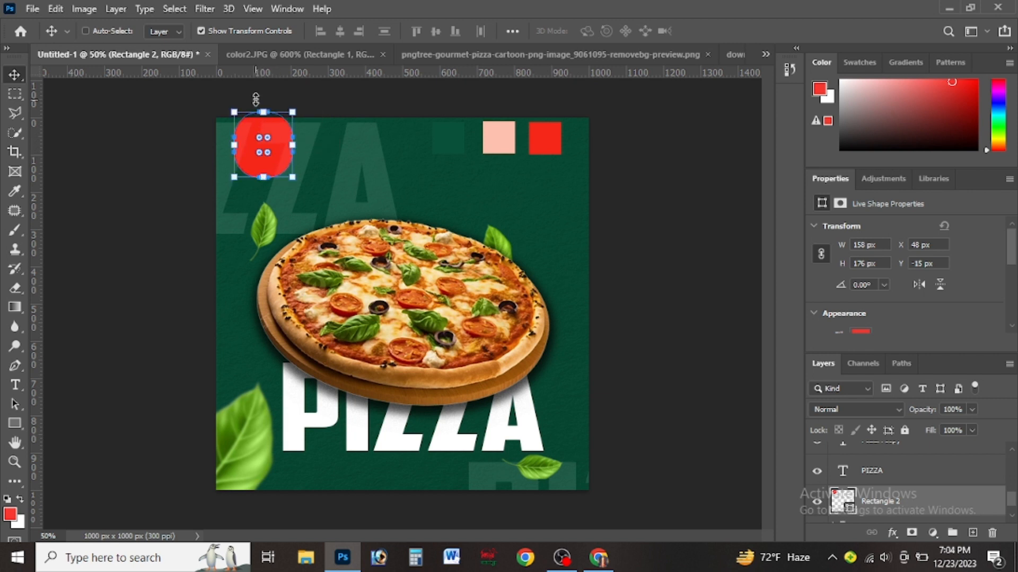
{"action": "key", "text": "ctrl+t"}
{"action": "left_click_drag", "start_coordinate": [263, 113], "coordinate": [263, 164]}
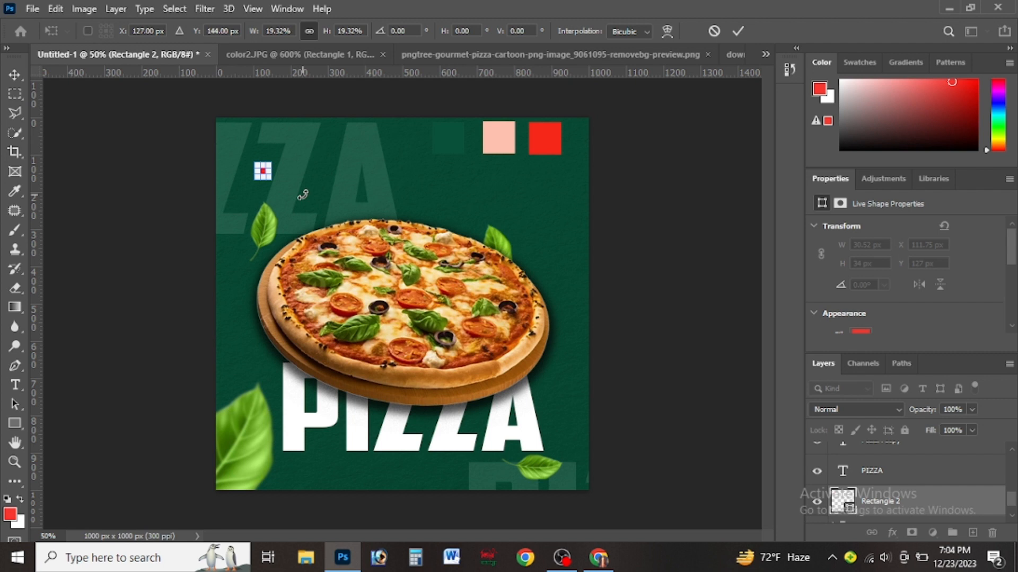
{"action": "key", "text": "ctrl+z"}
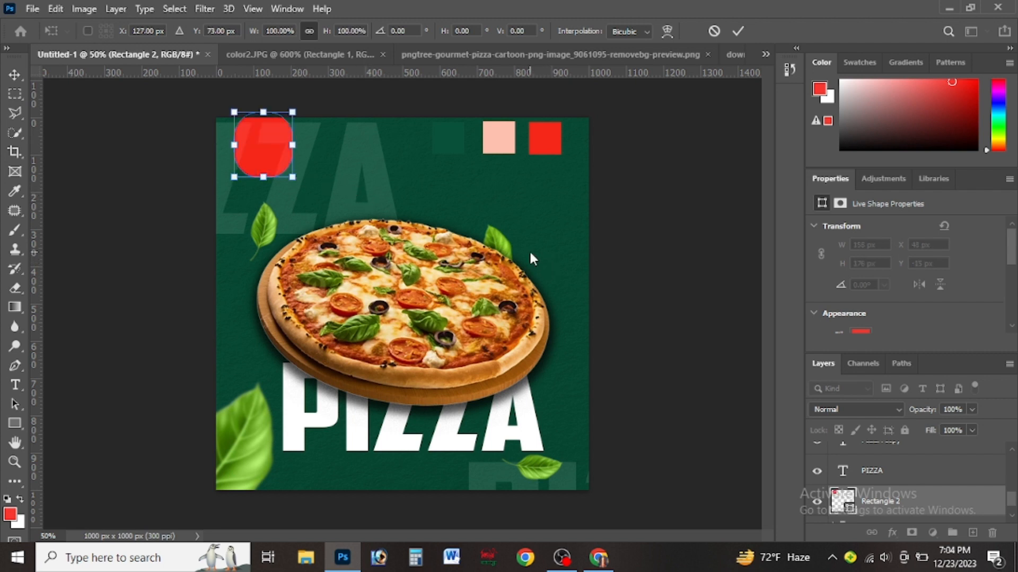
{"action": "left_click", "coordinate": [17, 76]}
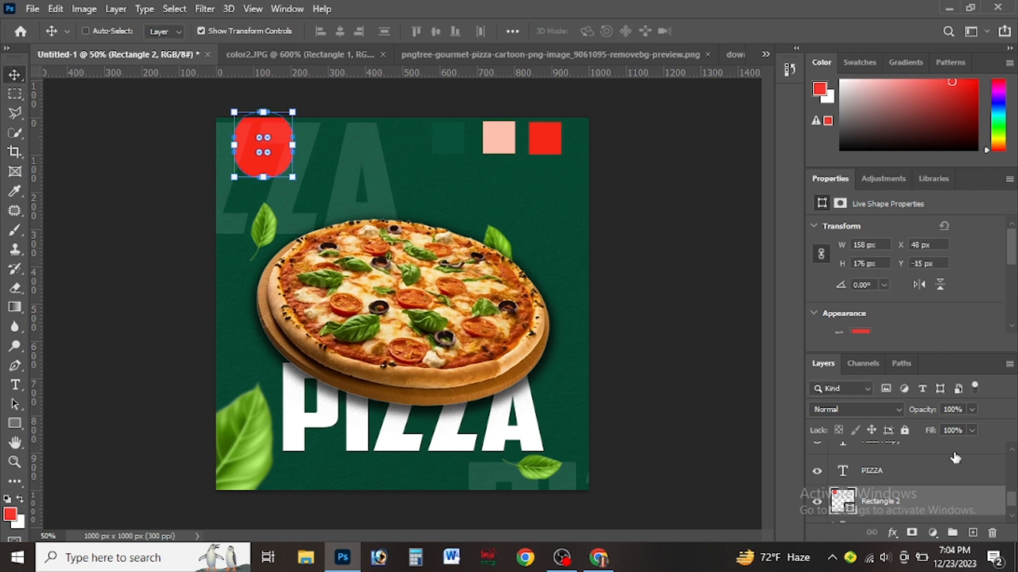
{"action": "left_click", "coordinate": [931, 477]}
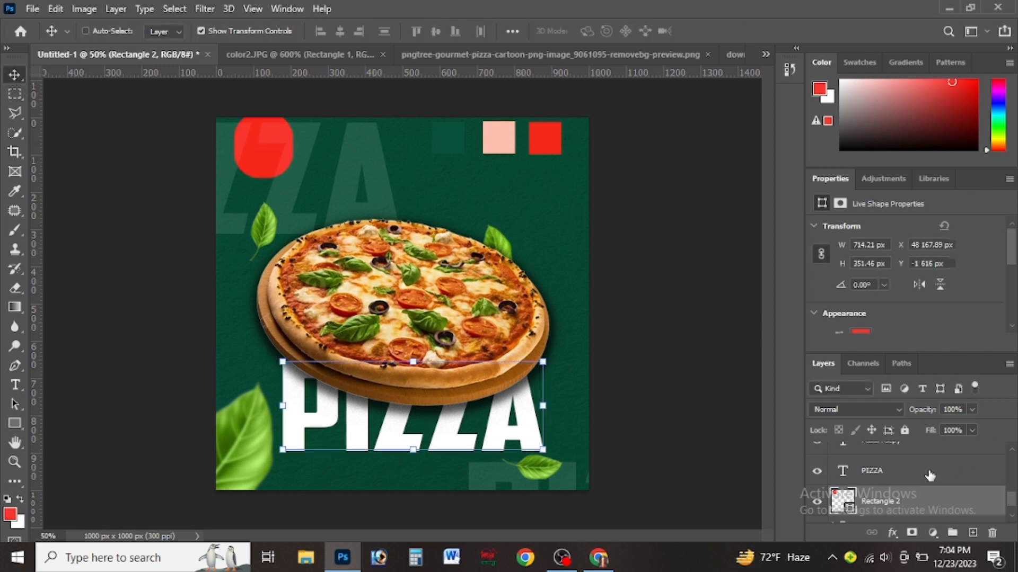
Step: Shift the colour-square group slightly further right along the top edge
{"action": "left_click", "coordinate": [932, 503]}
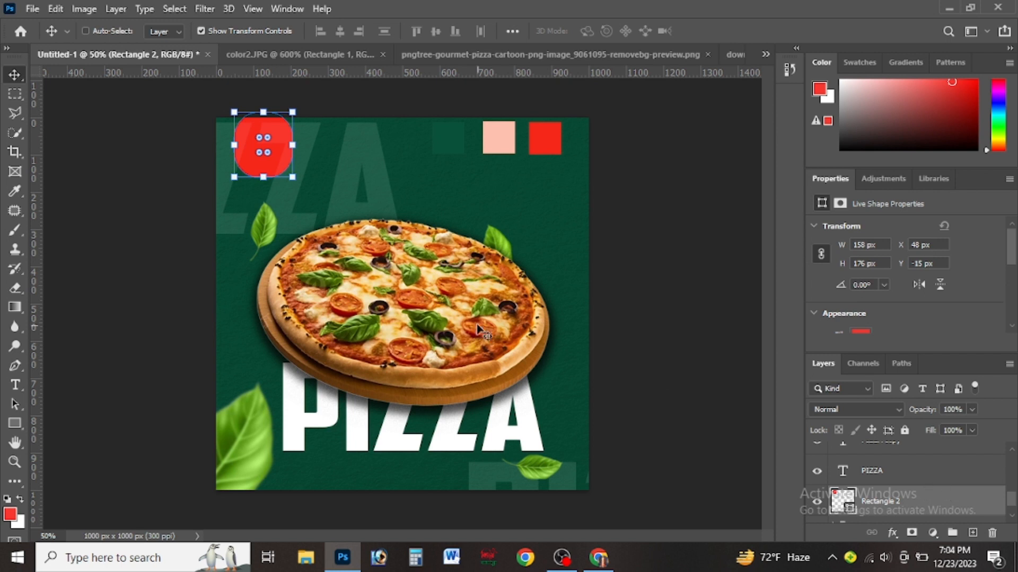
{"action": "left_click_drag", "start_coordinate": [1014, 501], "coordinate": [1017, 513]}
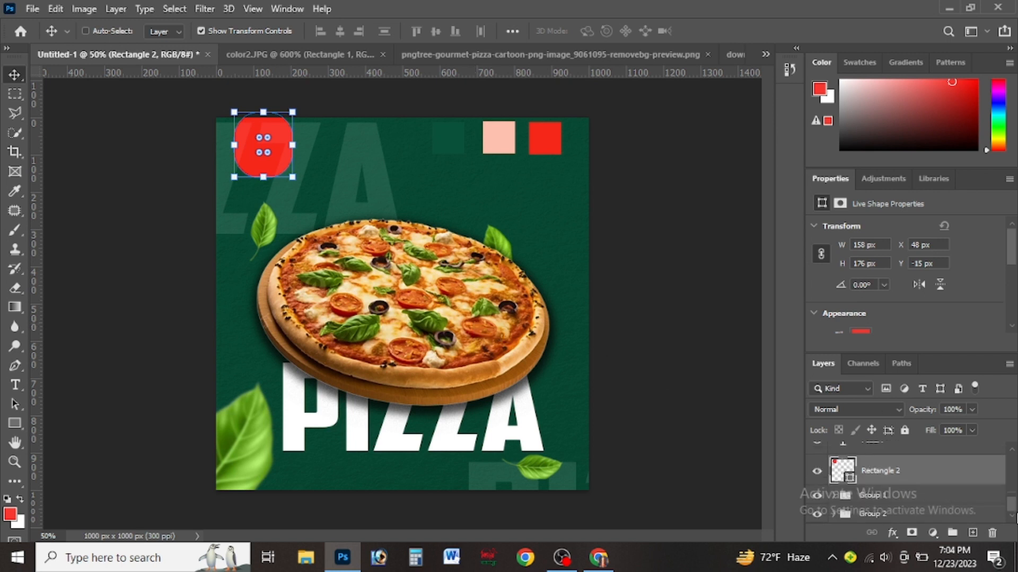
{"action": "left_click", "coordinate": [917, 500]}
{"action": "mouse_move", "coordinate": [532, 140]}
{"action": "left_mouse_down"}
{"action": "mouse_move", "coordinate": [604, 140]}
{"action": "mouse_move", "coordinate": [548, 141]}
{"action": "left_mouse_up"}
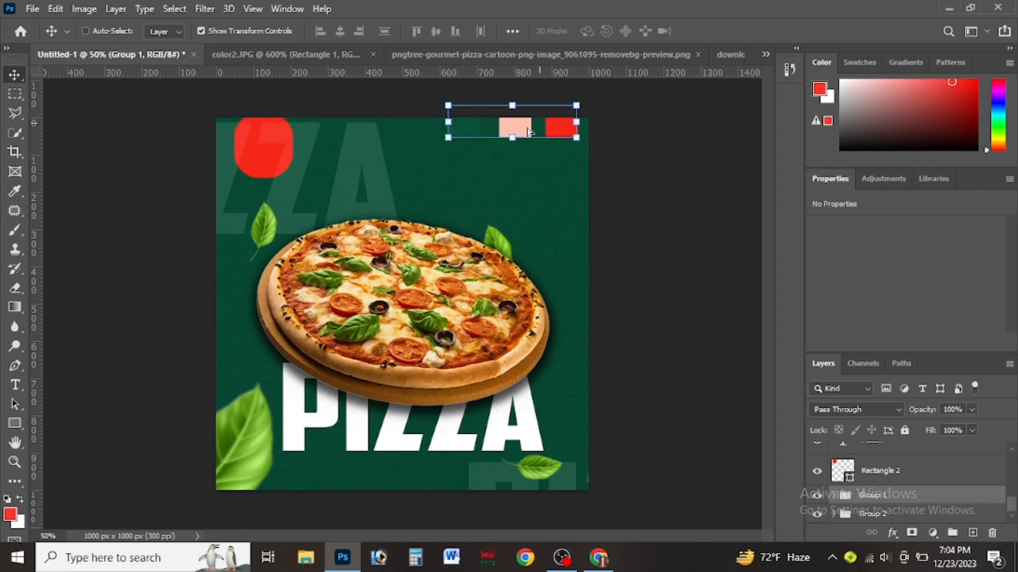
Step: Select the main PIZZA text layer and switch to the Type tool
{"action": "mouse_move", "coordinate": [1013, 504]}
{"action": "left_mouse_down"}
{"action": "mouse_move", "coordinate": [1011, 475]}
{"action": "mouse_move", "coordinate": [1012, 490]}
{"action": "left_mouse_up"}
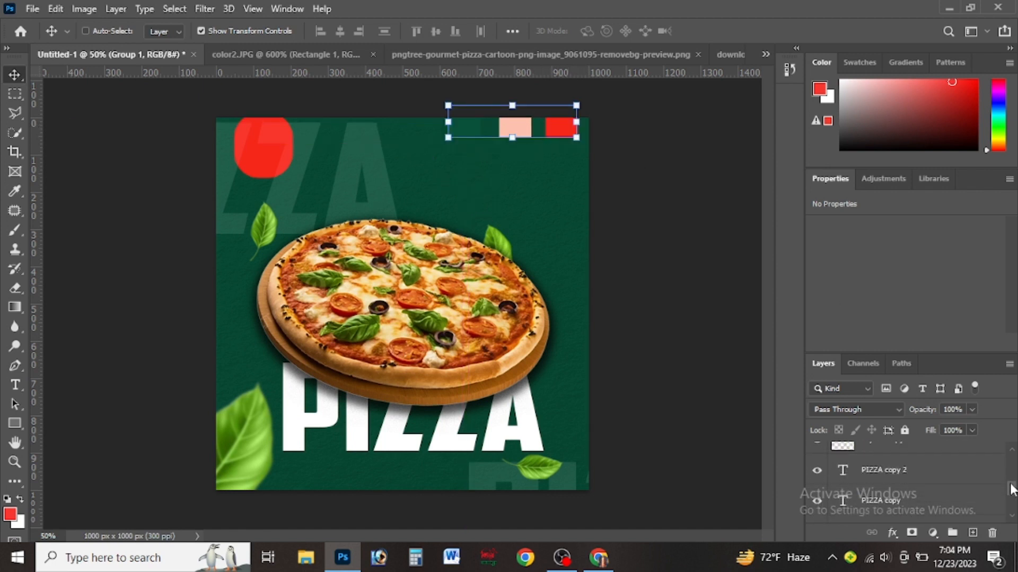
{"action": "left_click", "coordinate": [898, 482]}
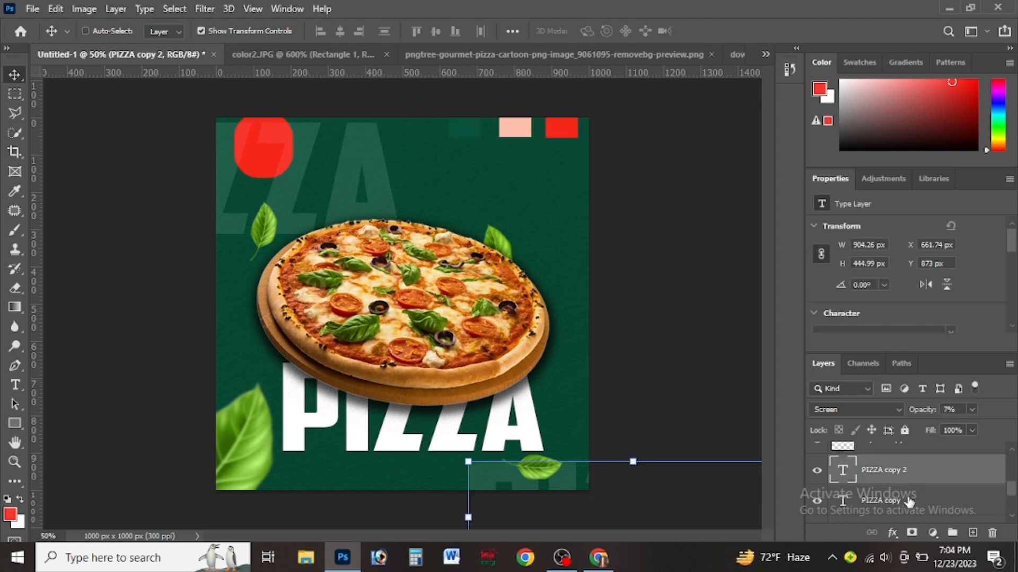
{"action": "left_click", "coordinate": [908, 501]}
{"action": "left_click_drag", "start_coordinate": [1011, 499], "coordinate": [1012, 507]}
{"action": "left_click", "coordinate": [907, 485]}
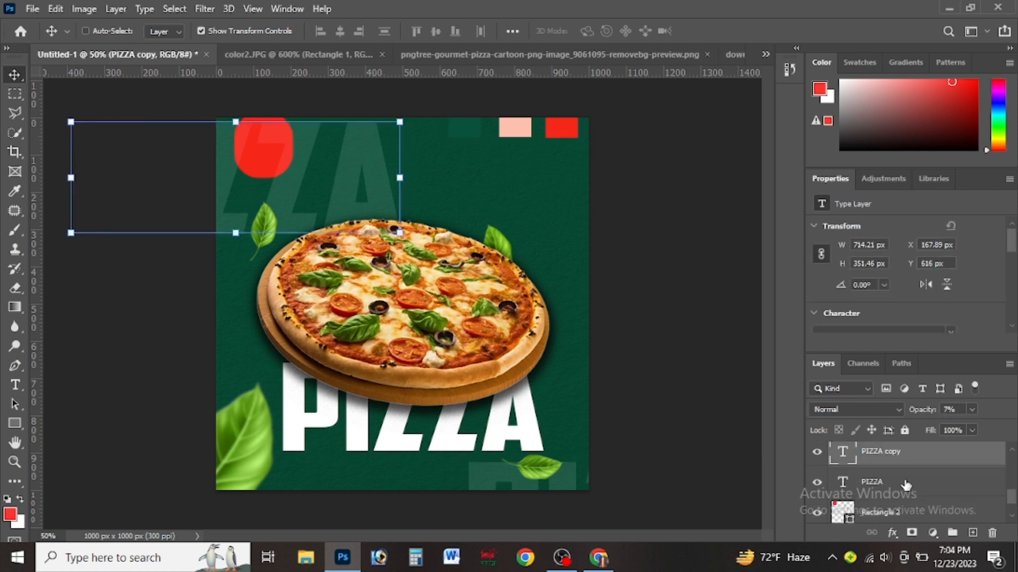
{"action": "left_click", "coordinate": [15, 385]}
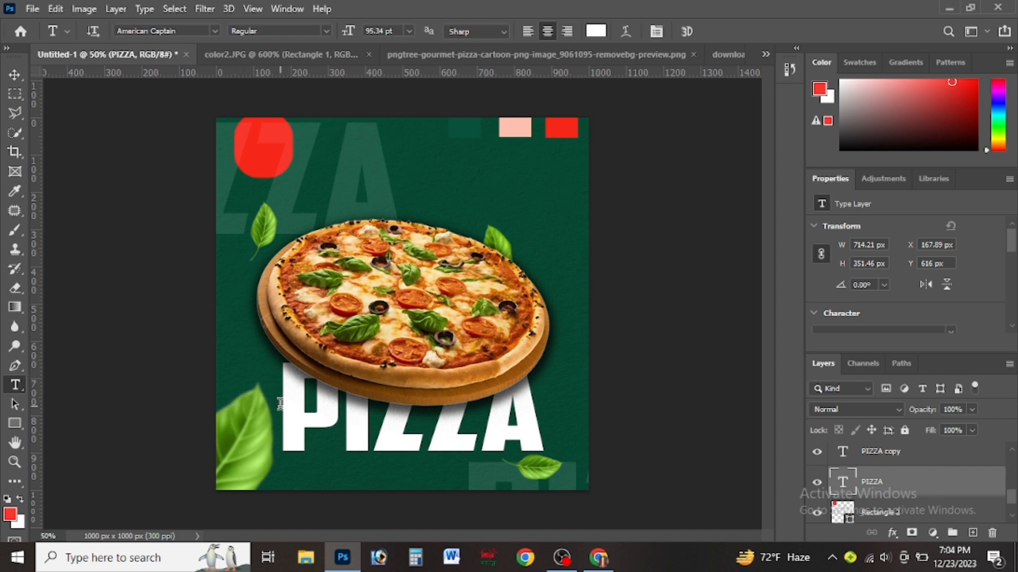
Step: Recolour the PIZZA letters to peach dba99a, sampled from the pink square and darkened
{"action": "left_click_drag", "start_coordinate": [281, 408], "coordinate": [536, 408]}
{"action": "left_click", "coordinate": [596, 31]}
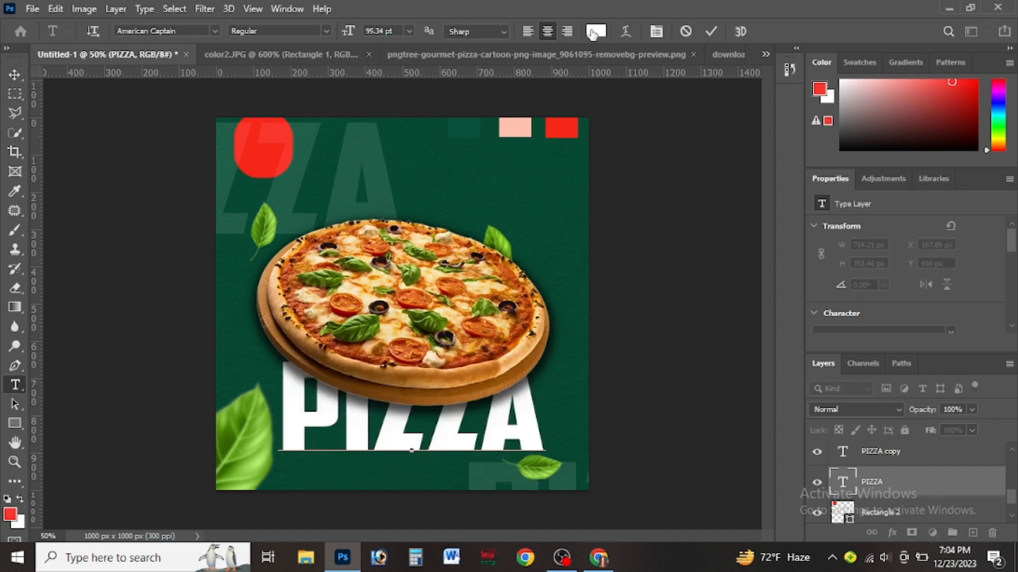
{"action": "left_click", "coordinate": [519, 128]}
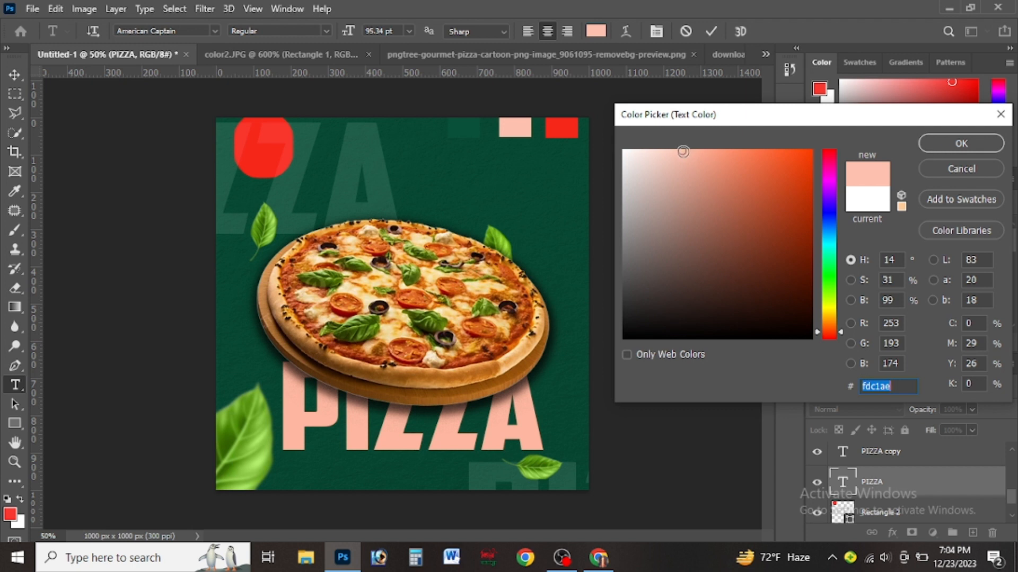
{"action": "left_click_drag", "start_coordinate": [683, 152], "coordinate": [678, 176]}
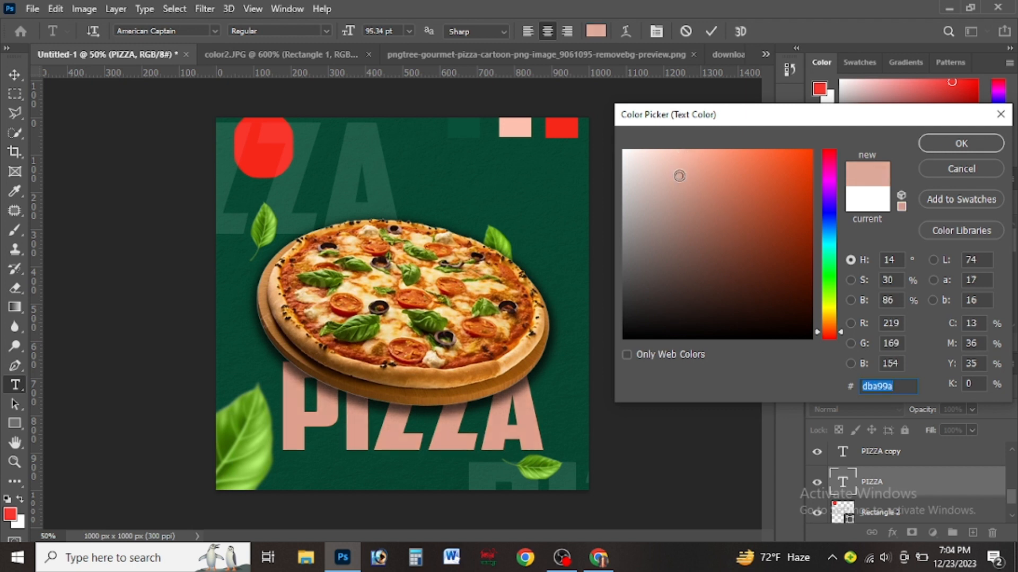
{"action": "left_click", "coordinate": [960, 143]}
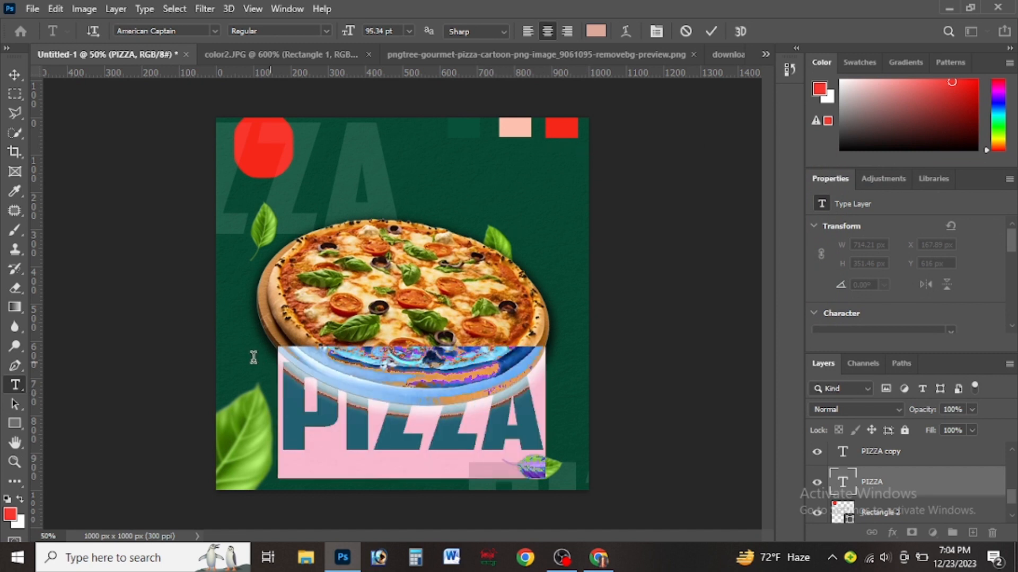
Step: Try Bauhaus 93 on PIZZA, then restore American Captain and commit the text
{"action": "left_click", "coordinate": [214, 30]}
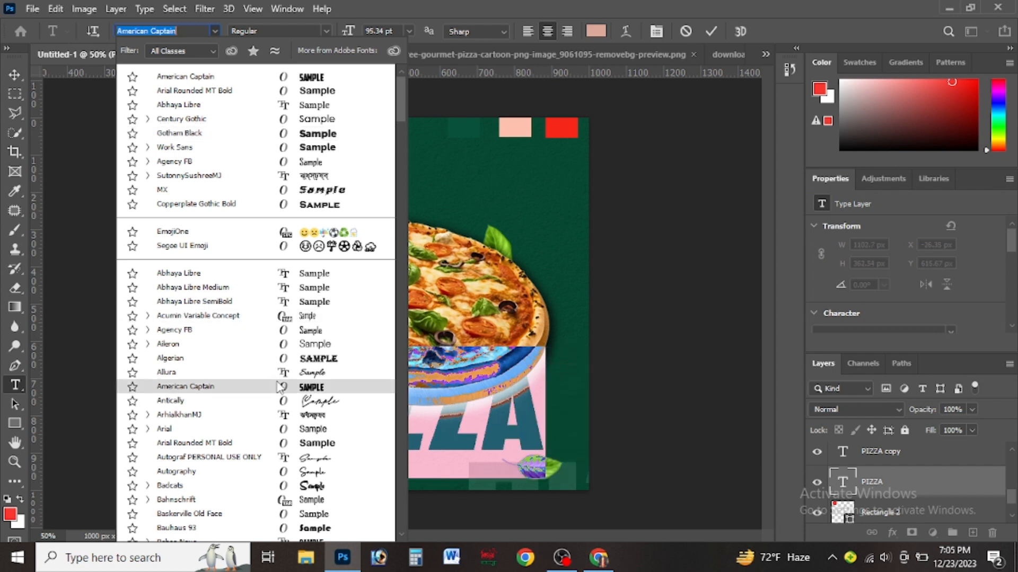
{"action": "left_click", "coordinate": [517, 410]}
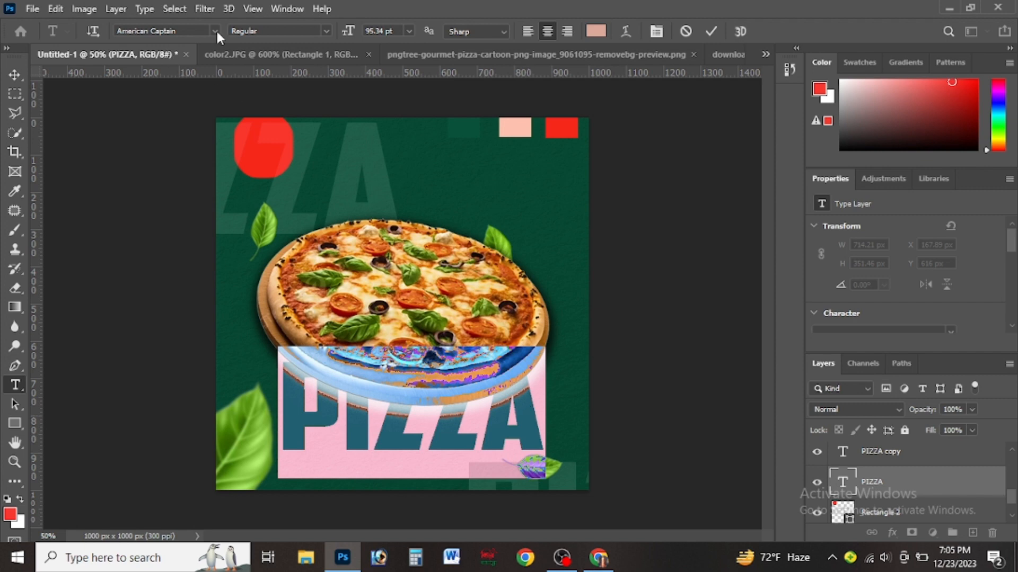
{"action": "left_click", "coordinate": [215, 31]}
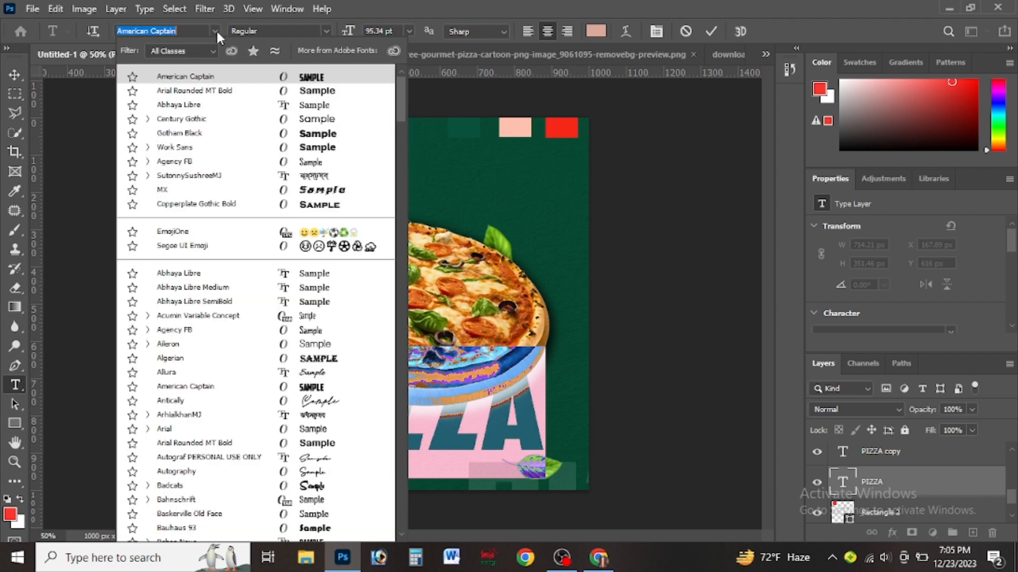
{"action": "left_click", "coordinate": [306, 524]}
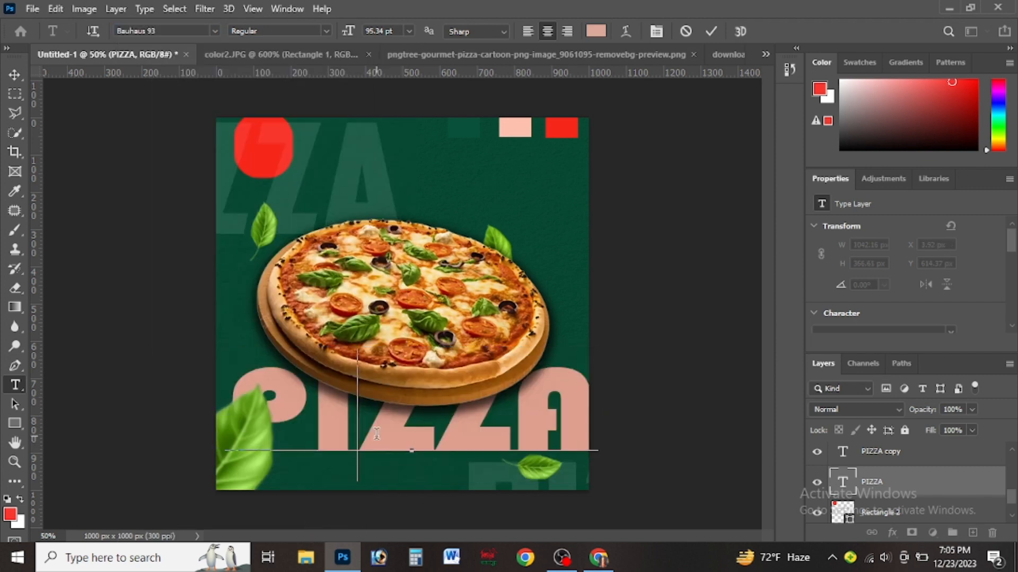
{"action": "key", "text": "ctrl+a"}
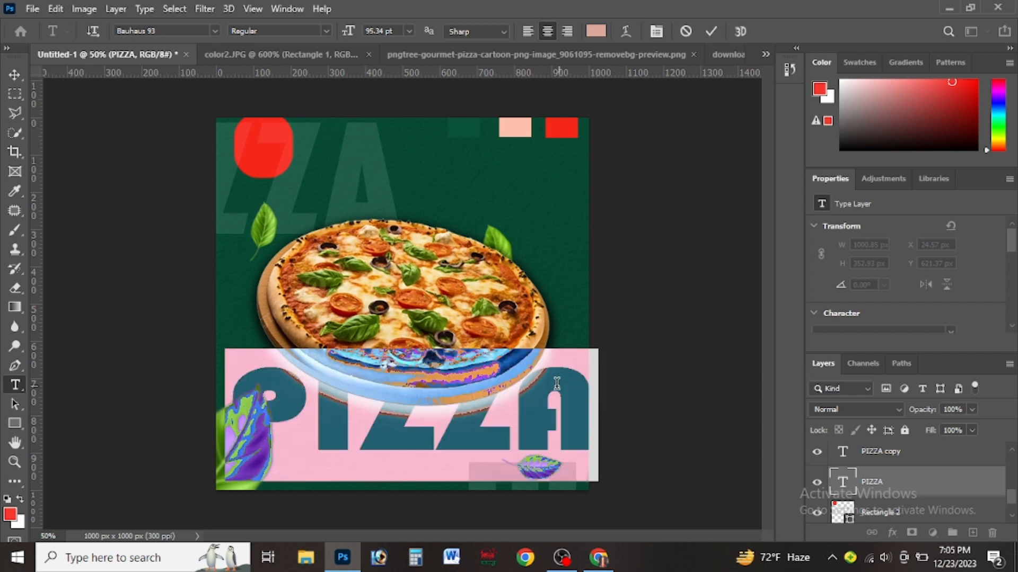
{"action": "key", "text": "ctrl"}
{"action": "left_click", "coordinate": [215, 32]}
{"action": "left_click", "coordinate": [227, 96]}
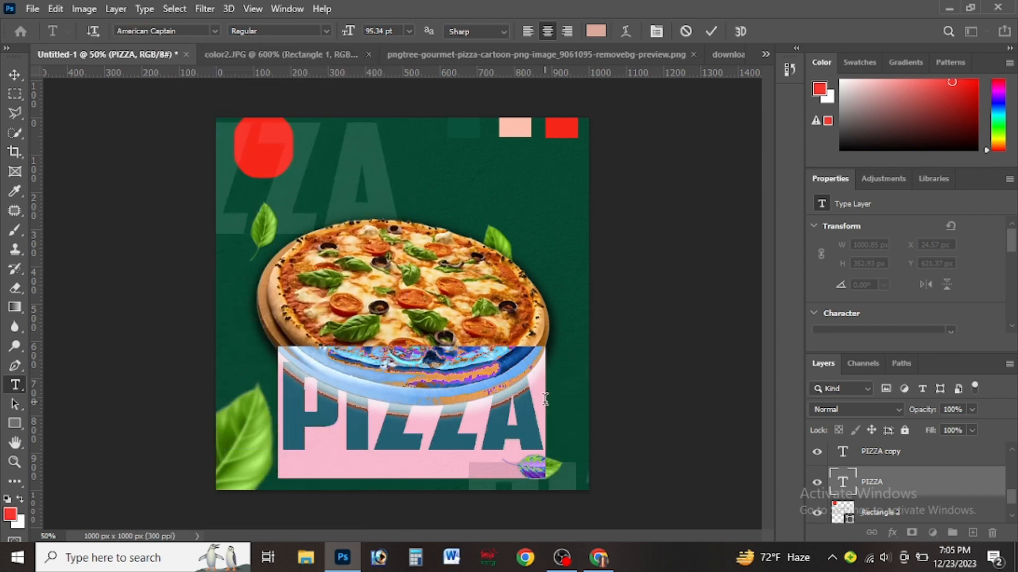
{"action": "left_click", "coordinate": [539, 401]}
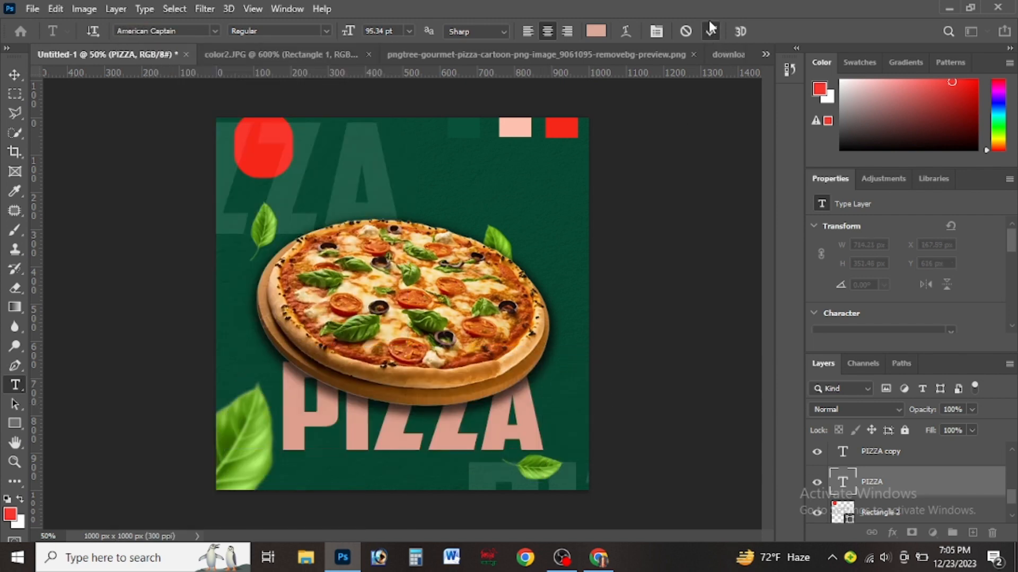
{"action": "left_click", "coordinate": [15, 74]}
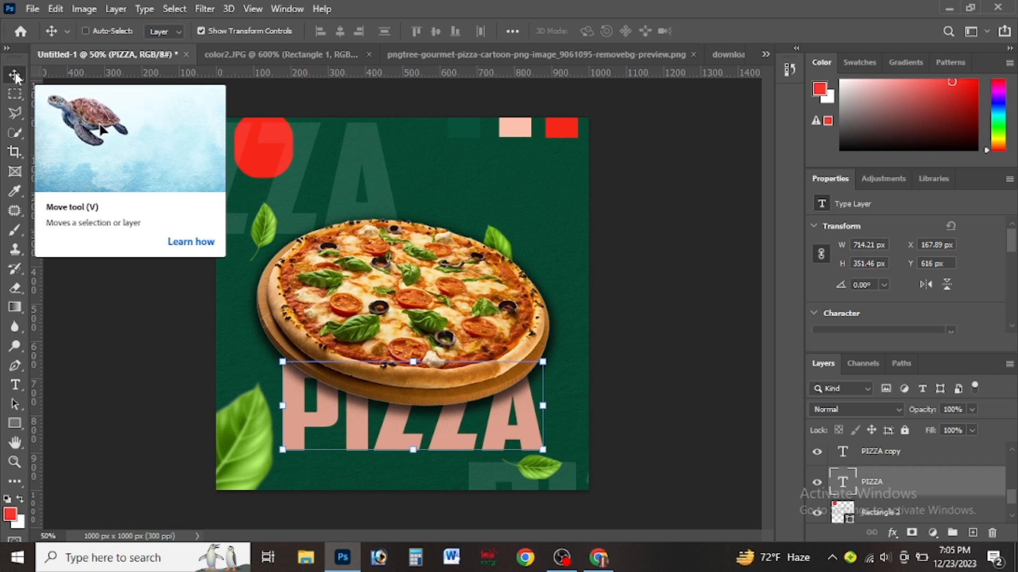
Step: Type a new SUPER DELICIOUS text line beside the canvas
{"action": "left_click", "coordinate": [21, 385]}
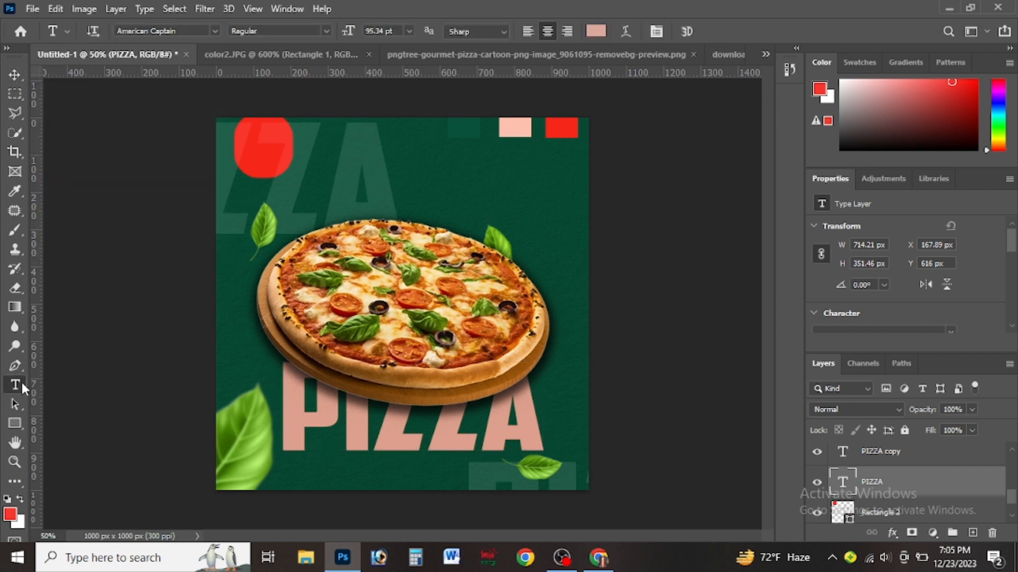
{"action": "left_click", "coordinate": [346, 189]}
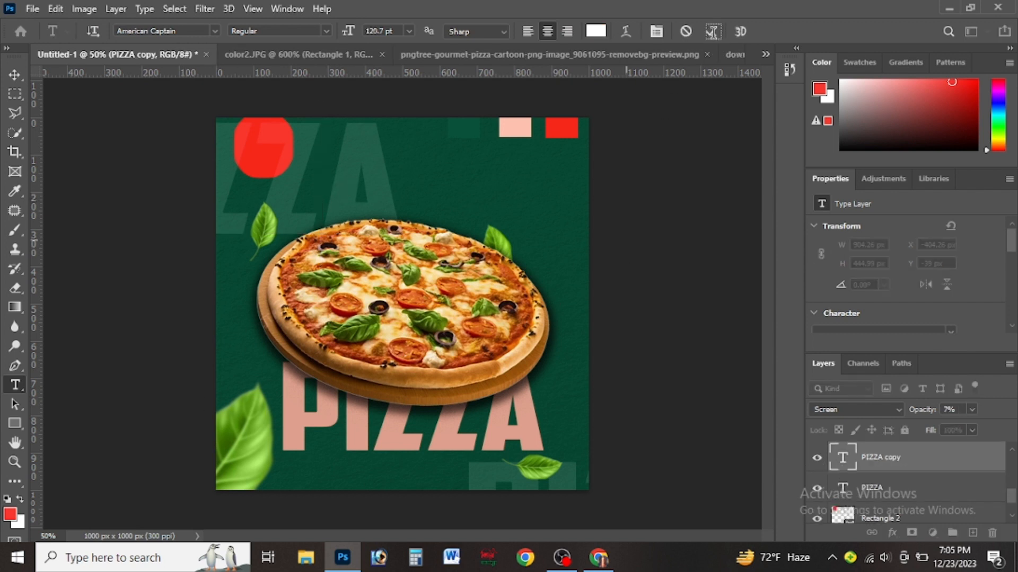
{"action": "left_click", "coordinate": [712, 32]}
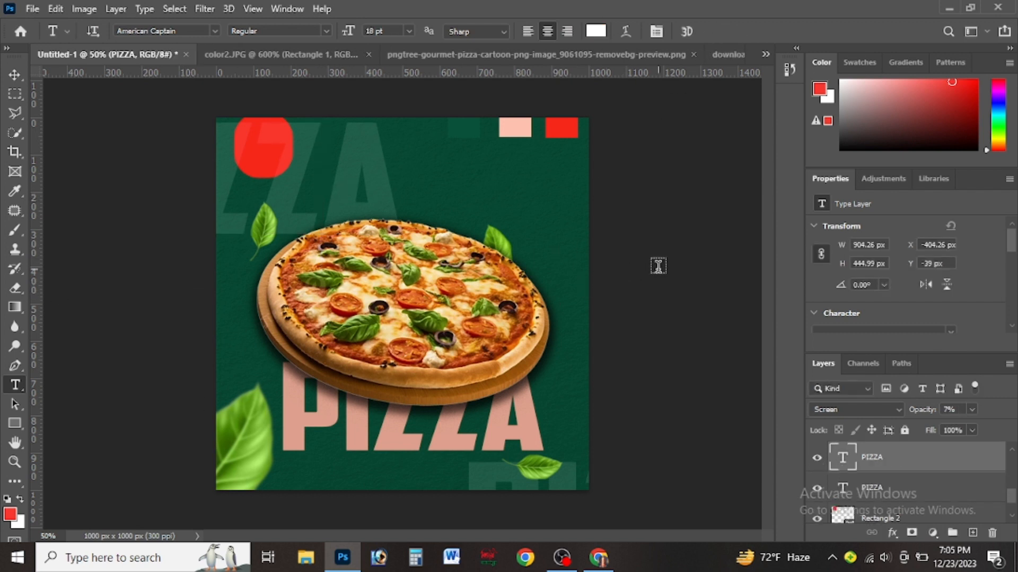
{"action": "left_click", "coordinate": [657, 266]}
{"action": "type", "text": "DELI"}
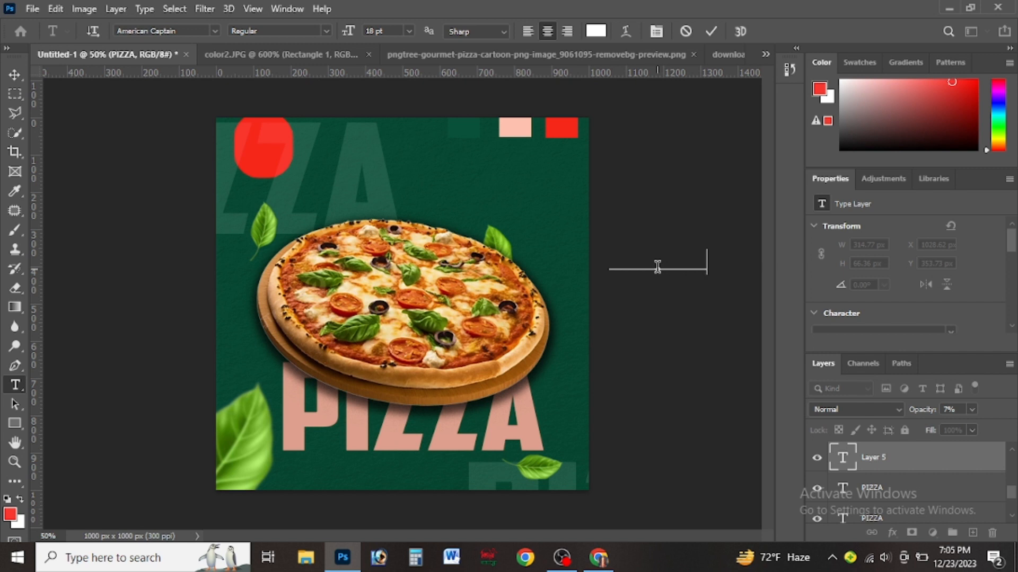
{"action": "type", "text": "S"}
Step: Colour SUPER DELICIOUS peach (fdc1ae), sampled from the pink square
{"action": "key", "text": "ctrl+a"}
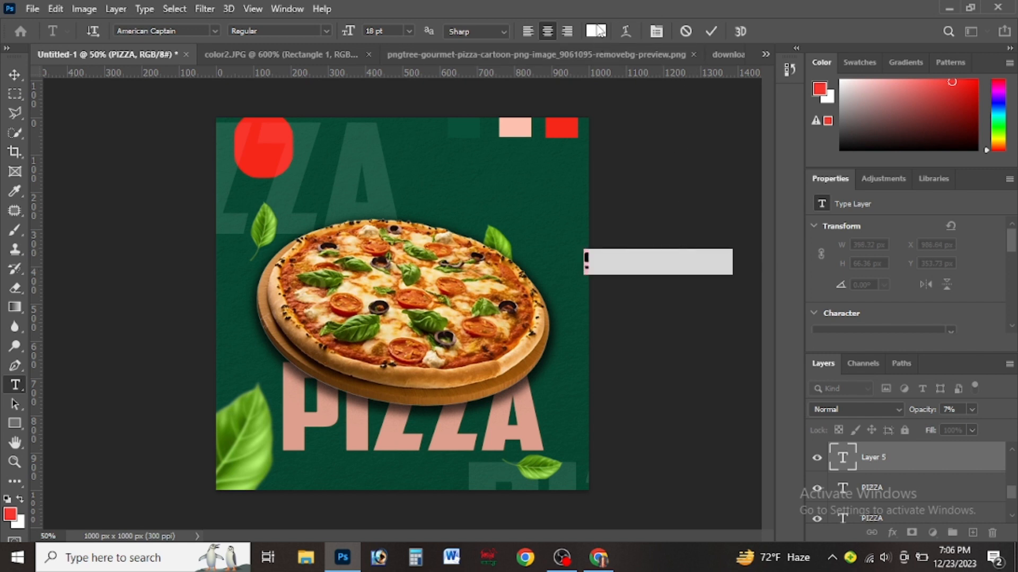
{"action": "left_click", "coordinate": [595, 30]}
{"action": "left_click", "coordinate": [515, 127]}
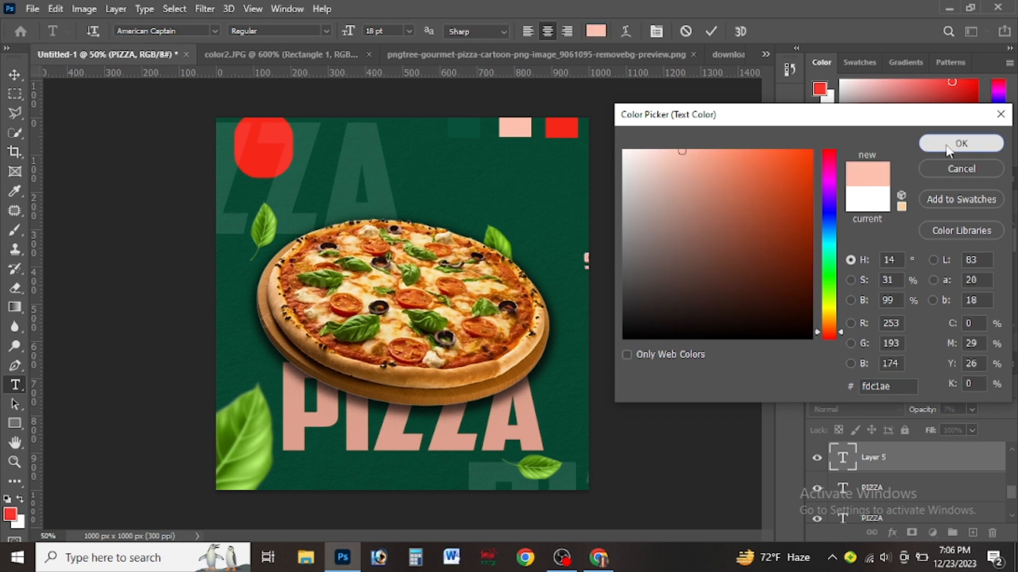
{"action": "left_click", "coordinate": [948, 151]}
{"action": "left_click", "coordinate": [14, 75]}
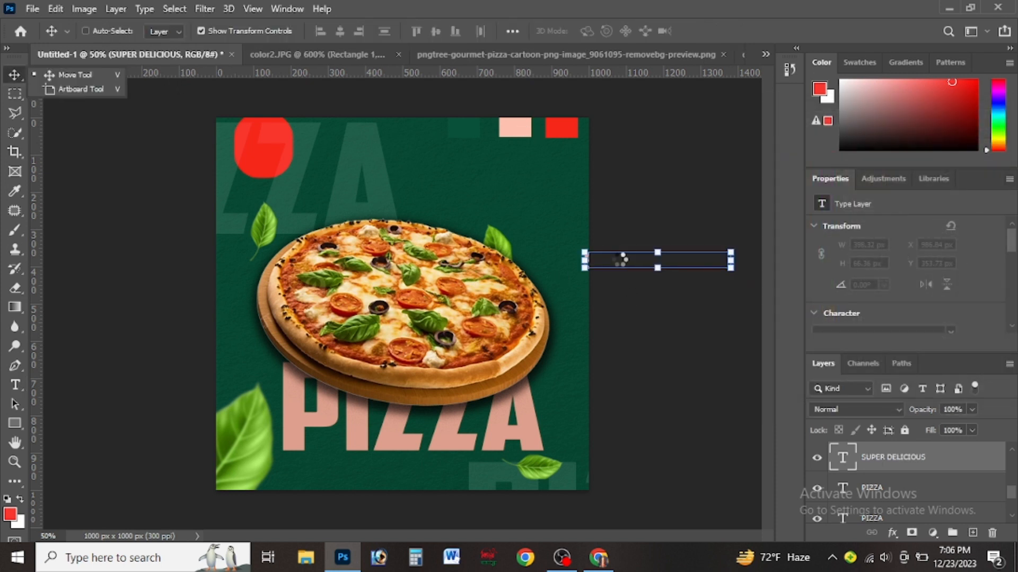
Step: Move SUPER DELICIOUS above the pizza, centred and scaled to about 88%
{"action": "left_click_drag", "start_coordinate": [623, 261], "coordinate": [434, 191]}
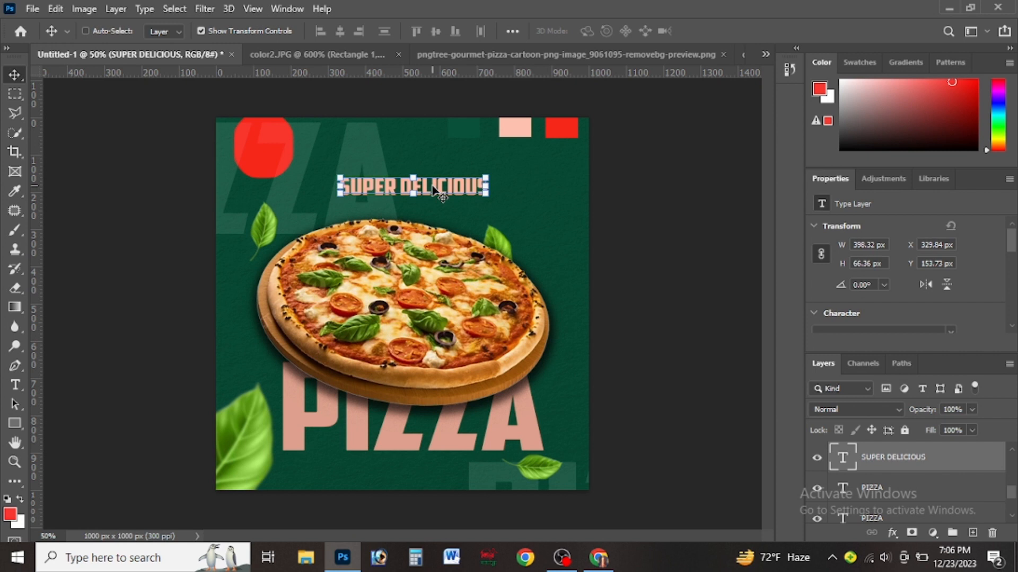
{"action": "left_click_drag", "start_coordinate": [475, 195], "coordinate": [445, 188]}
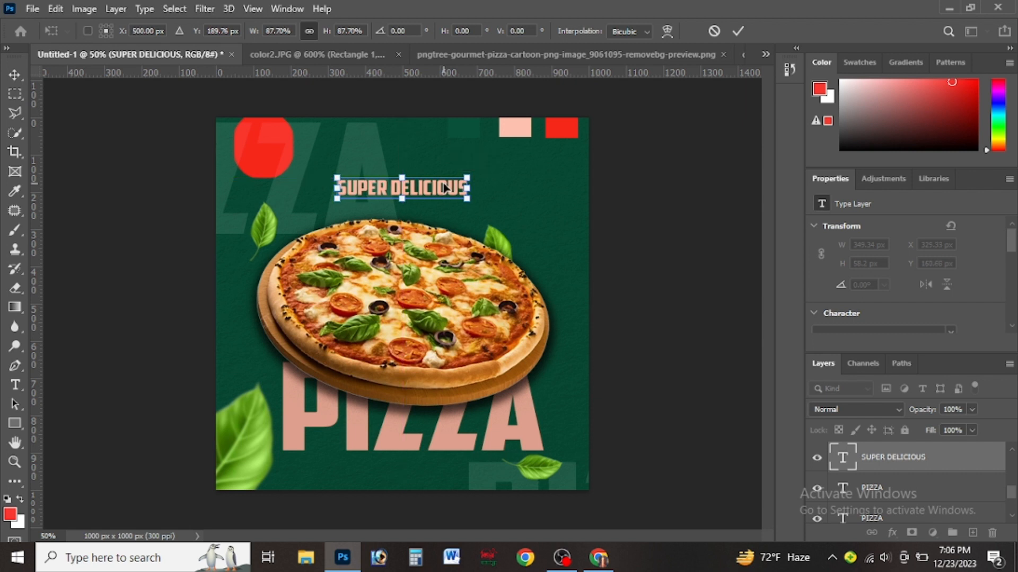
{"action": "key", "text": "Return"}
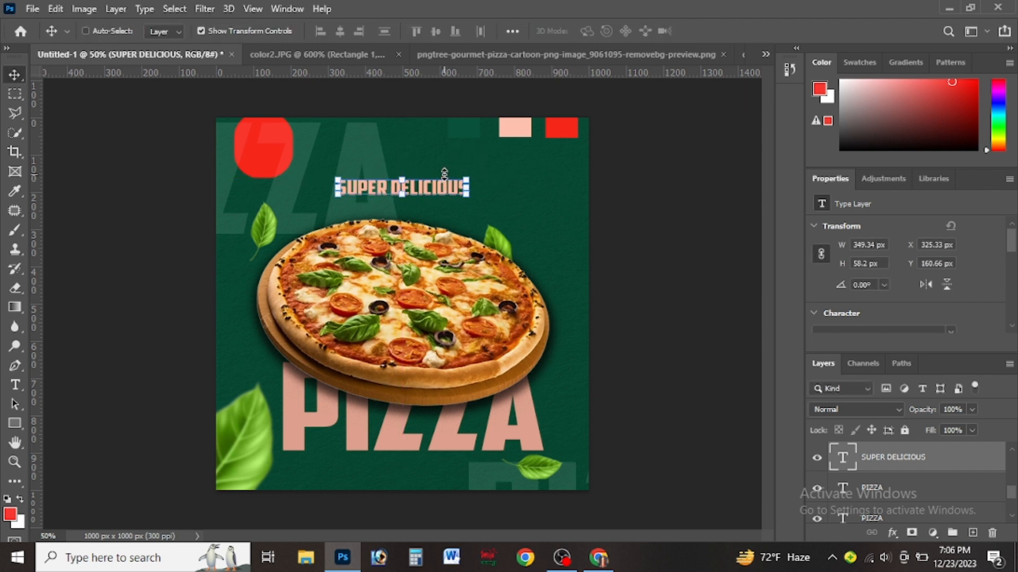
{"action": "left_click_drag", "start_coordinate": [444, 174], "coordinate": [414, 407]}
{"action": "key", "text": "ctrl+z"}
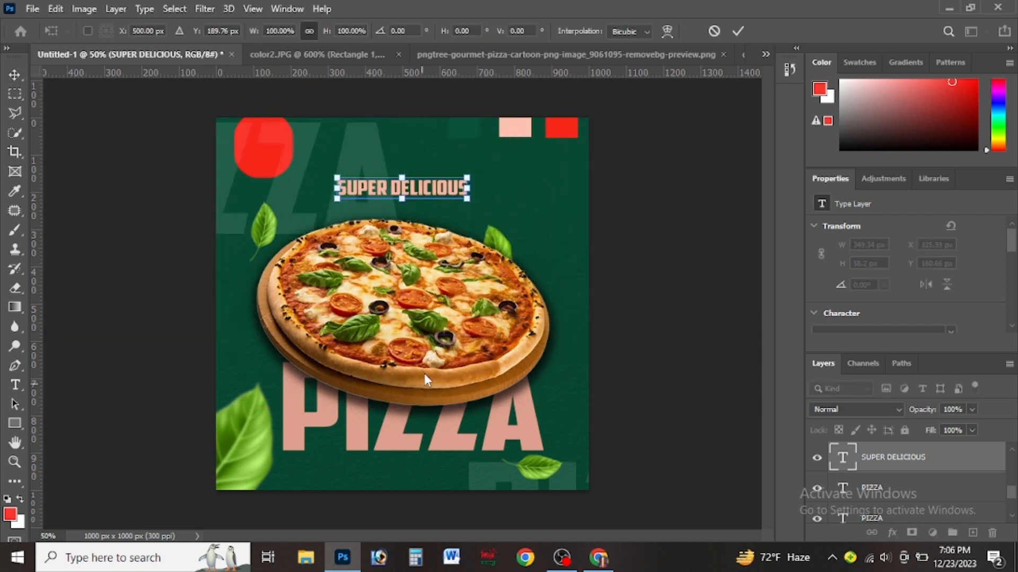
{"action": "left_click", "coordinate": [734, 31]}
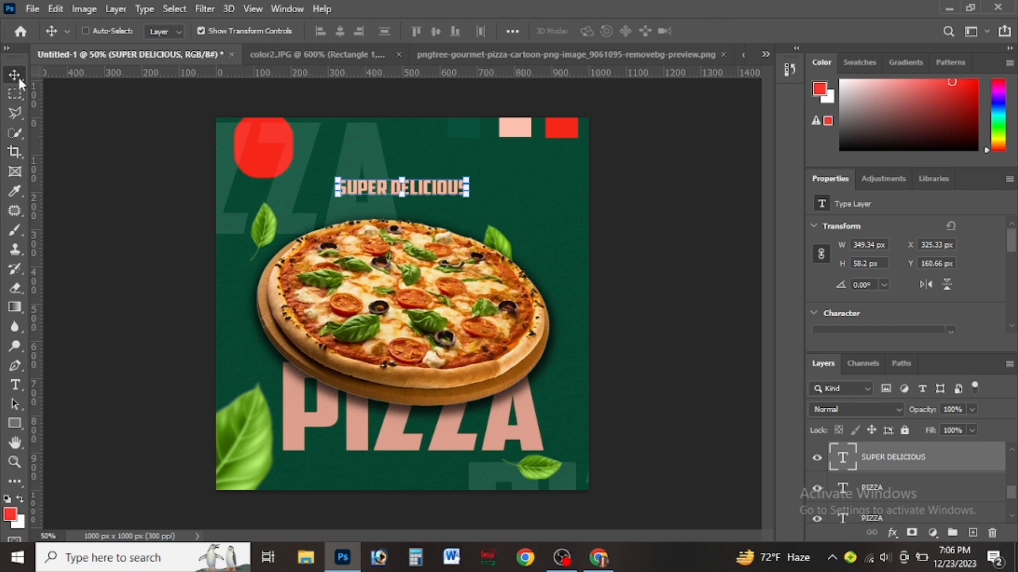
{"action": "key", "text": "ctrl"}
{"action": "left_click_drag", "start_coordinate": [455, 189], "coordinate": [384, 471]}
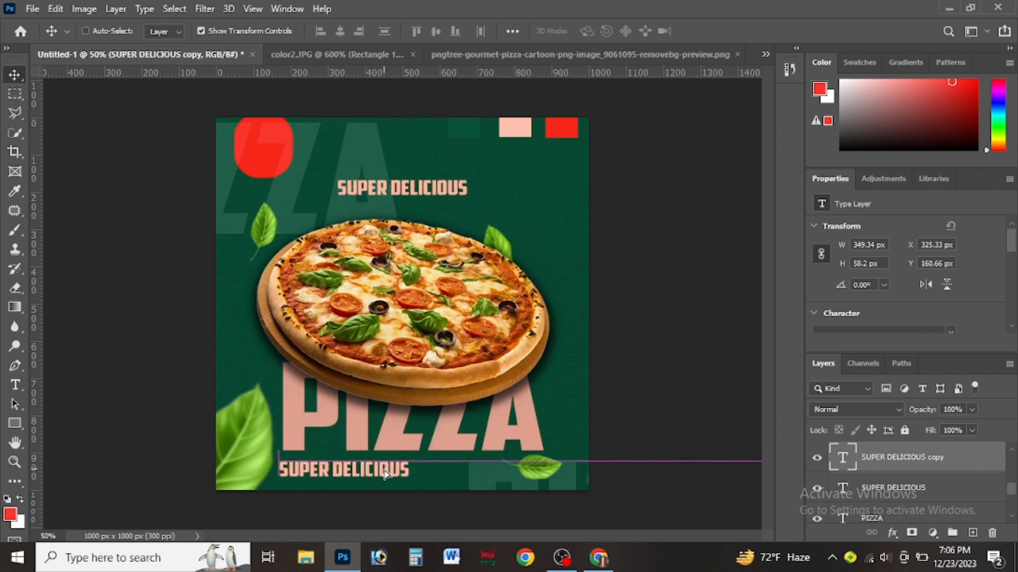
{"action": "left_click", "coordinate": [15, 385]}
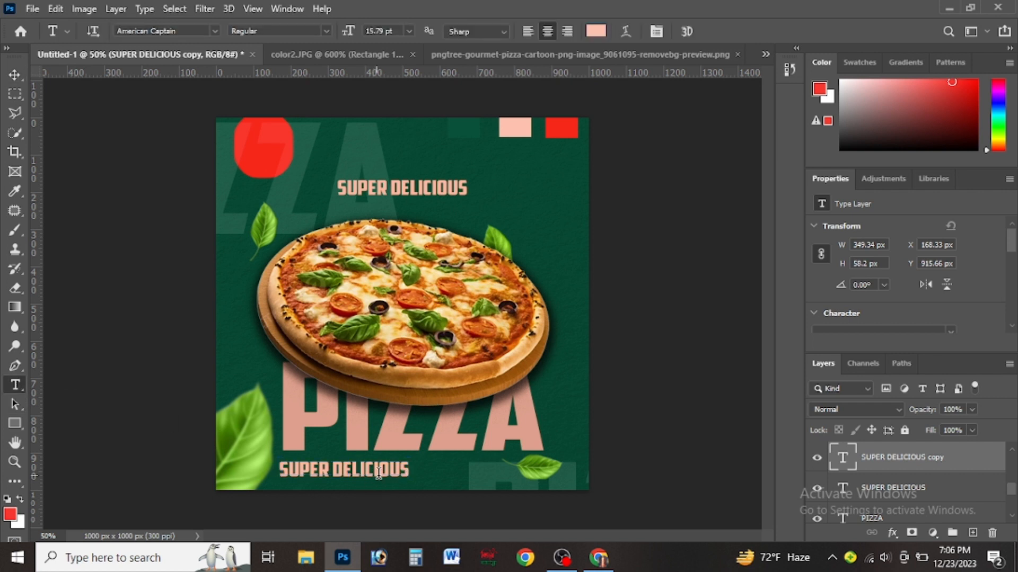
{"action": "left_click", "coordinate": [394, 469]}
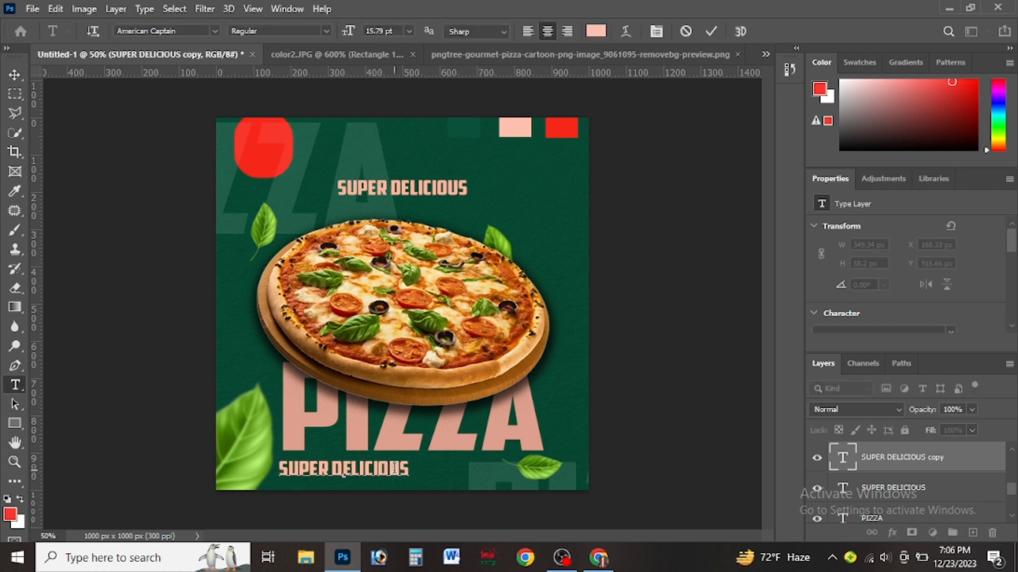
{"action": "key", "text": "BackSpace"}
{"action": "key", "text": "BackSpace"}
{"action": "key", "text": "BackSpace"}
{"action": "key", "text": "BackSpace"}
{"action": "key", "text": "BackSpace"}
{"action": "key", "text": "BackSpace"}
{"action": "key", "text": "BackSpace"}
{"action": "key", "text": "BackSpace"}
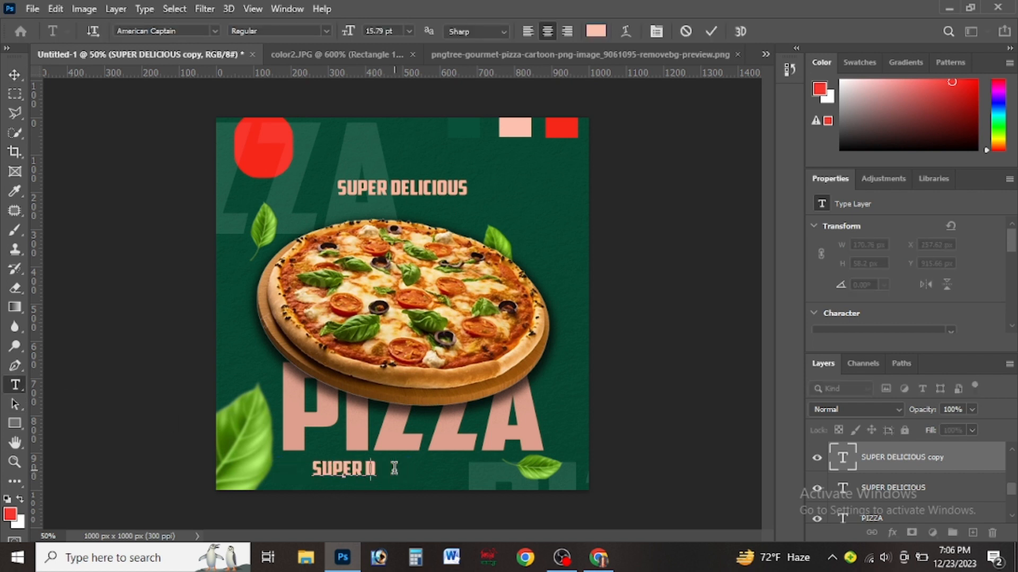
{"action": "key", "text": "BackSpace"}
{"action": "key", "text": "BackSpace"}
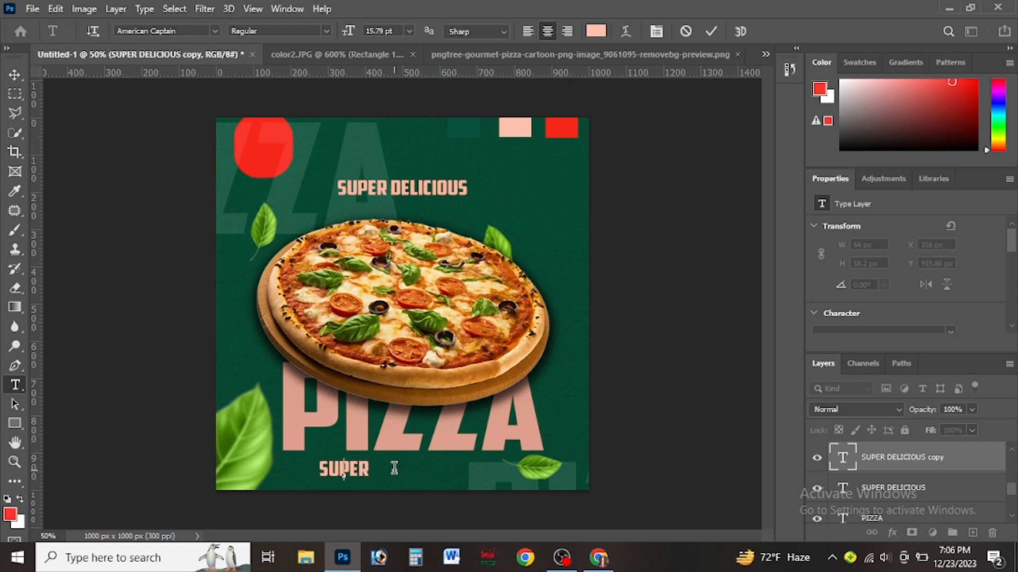
{"action": "key", "text": "BackSpace"}
{"action": "key", "text": "BackSpace"}
{"action": "key", "text": "BackSpace"}
{"action": "key", "text": "BackSpace"}
{"action": "key", "text": "BackSpace"}
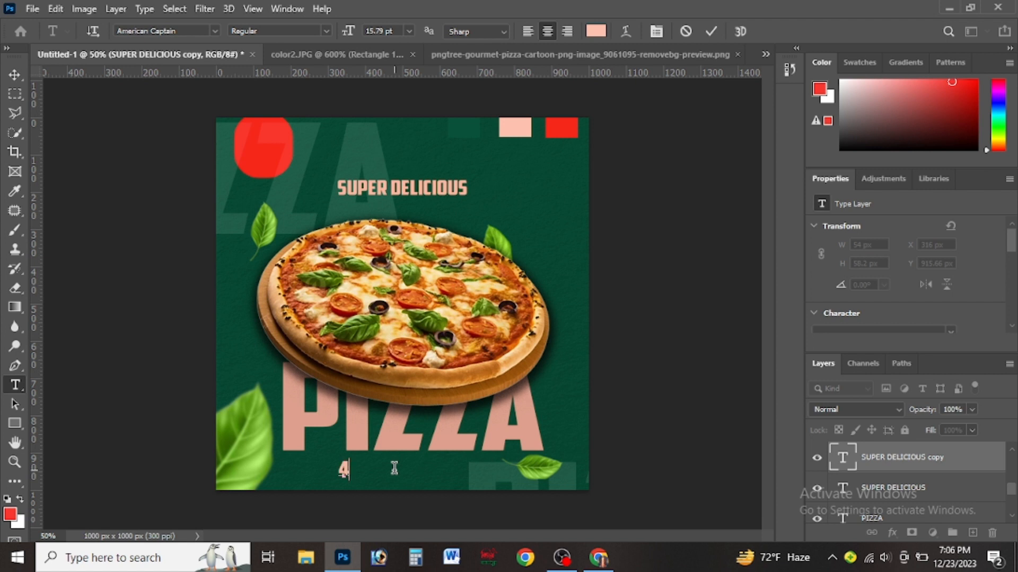
{"action": "type", "text": "4567-"}
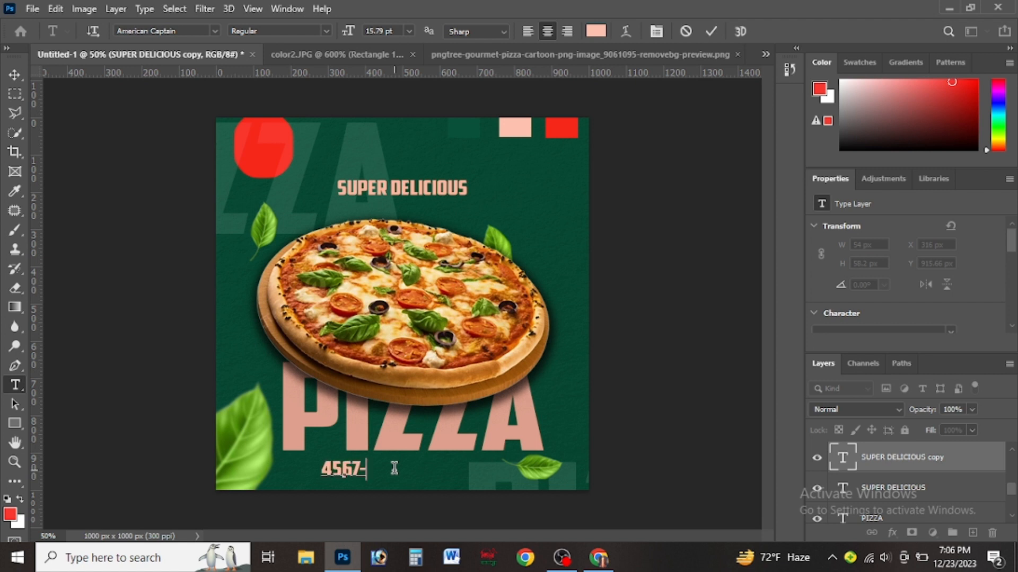
{"action": "type", "text": "36"}
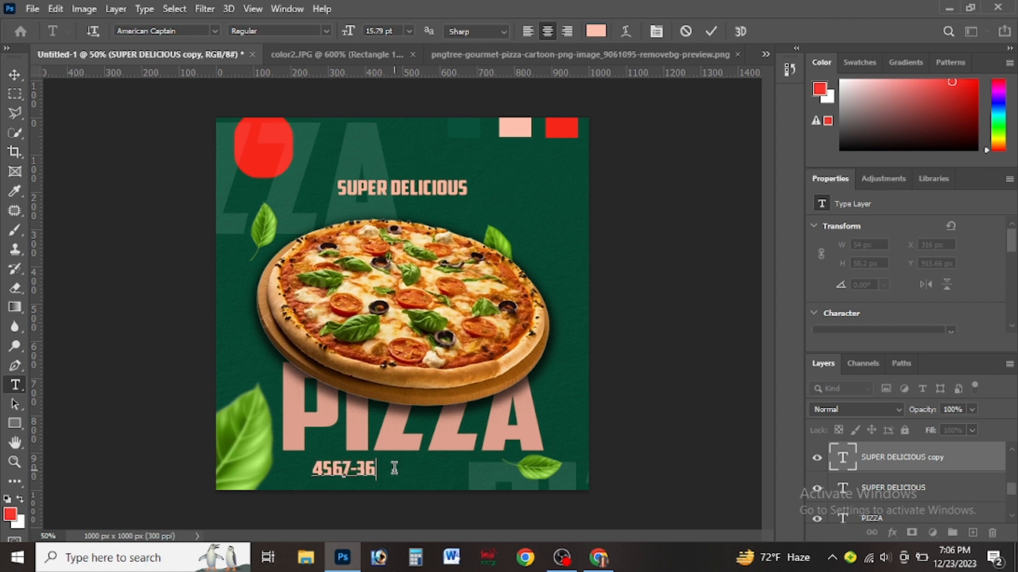
{"action": "type", "text": "75-567"}
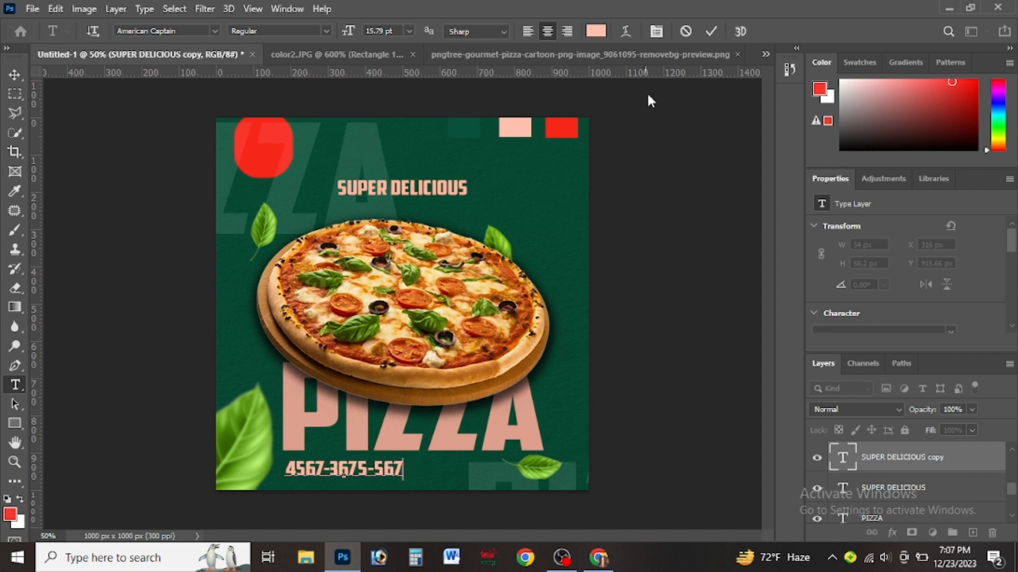
{"action": "left_click", "coordinate": [711, 26]}
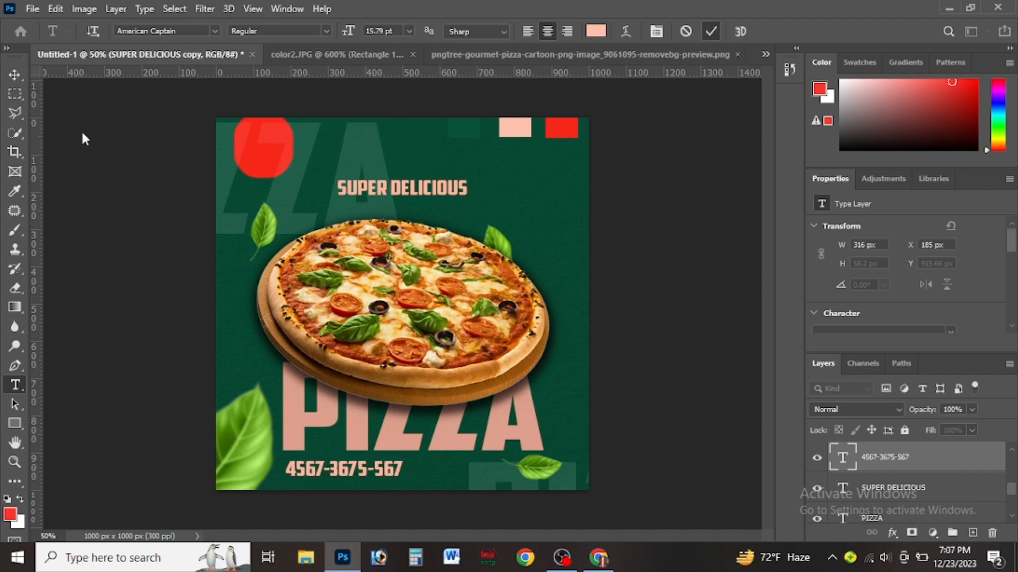
{"action": "left_click", "coordinate": [15, 74]}
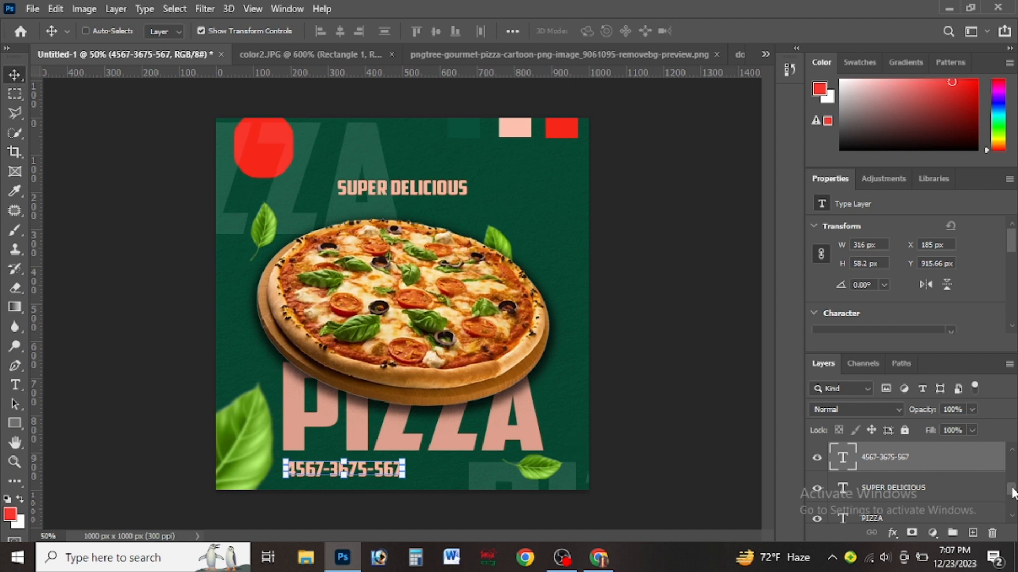
{"action": "left_click_drag", "start_coordinate": [1012, 493], "coordinate": [1012, 512]}
Step: Expand the layer groups and select the large bottom-left basil leaf layer
{"action": "left_click", "coordinate": [908, 480]}
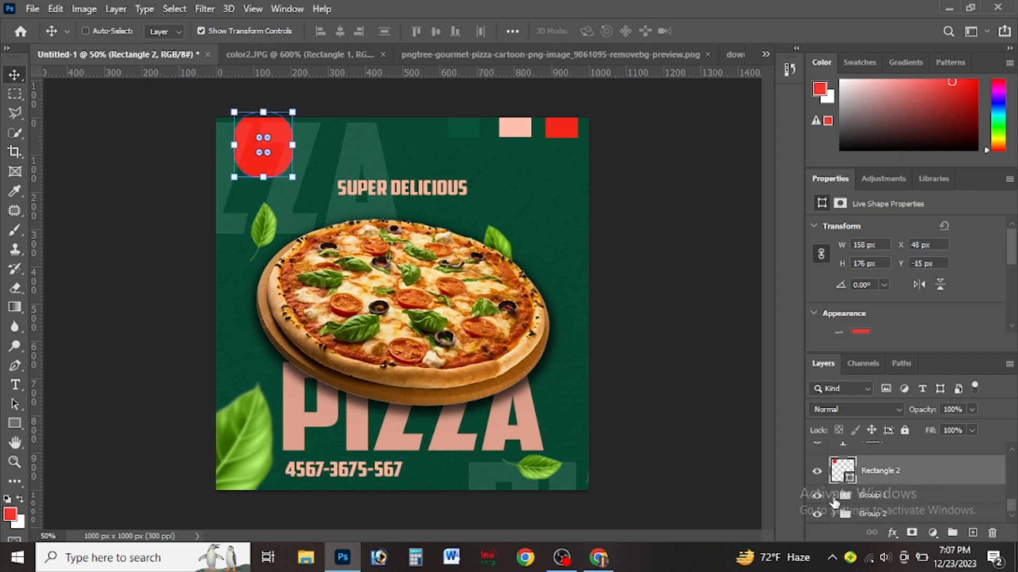
{"action": "left_click", "coordinate": [830, 497]}
{"action": "left_click", "coordinate": [832, 496]}
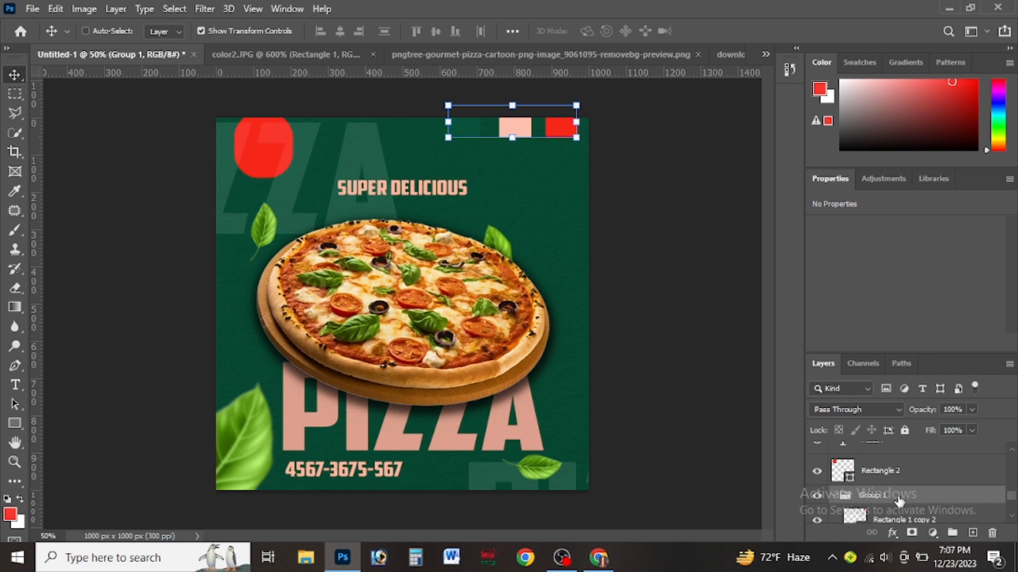
{"action": "left_click_drag", "start_coordinate": [1013, 502], "coordinate": [1014, 460]}
{"action": "left_click", "coordinate": [834, 452]}
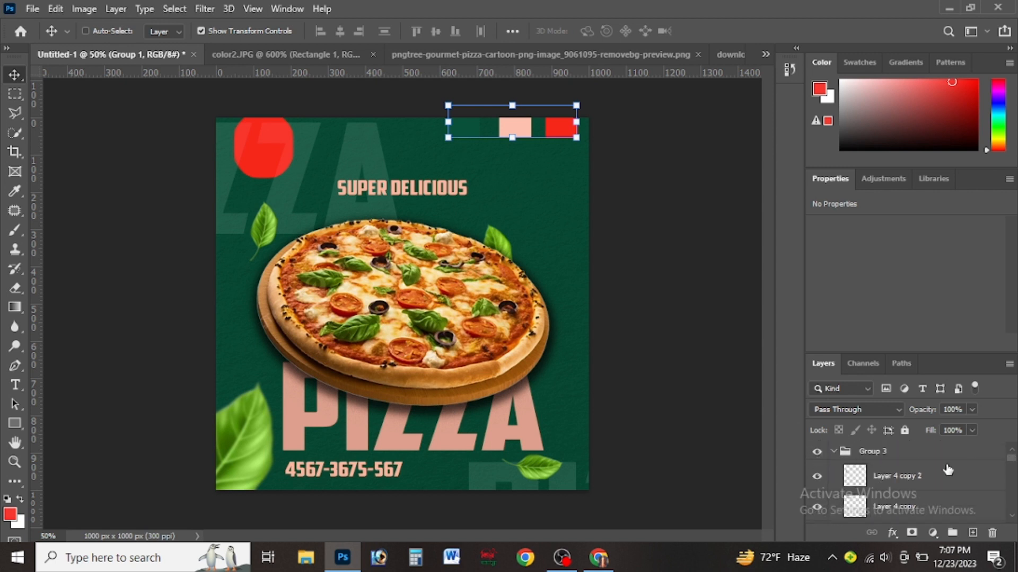
{"action": "left_click", "coordinate": [932, 478]}
{"action": "left_click", "coordinate": [933, 509]}
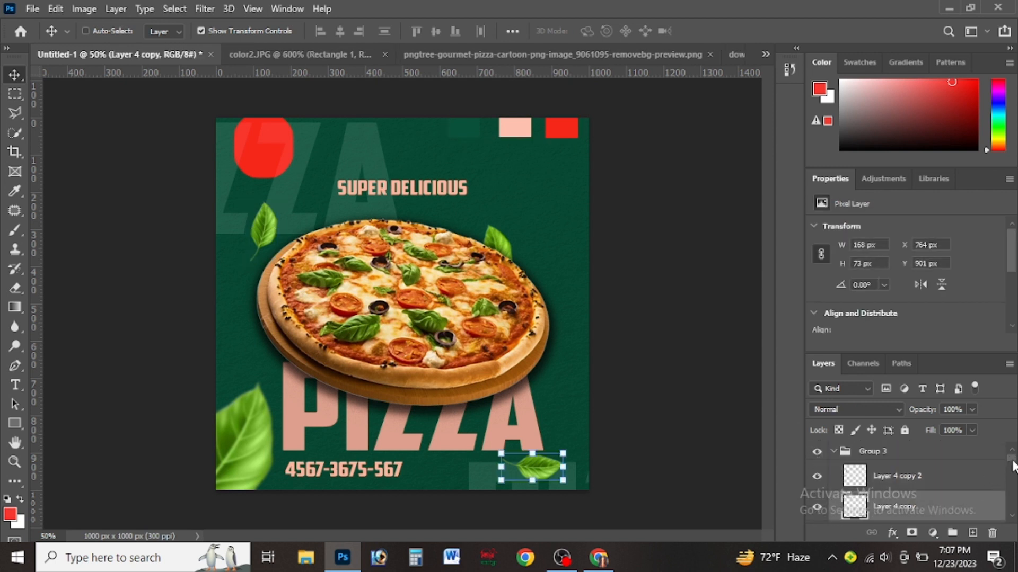
{"action": "left_click_drag", "start_coordinate": [1013, 461], "coordinate": [1013, 467]}
{"action": "left_click", "coordinate": [924, 481]}
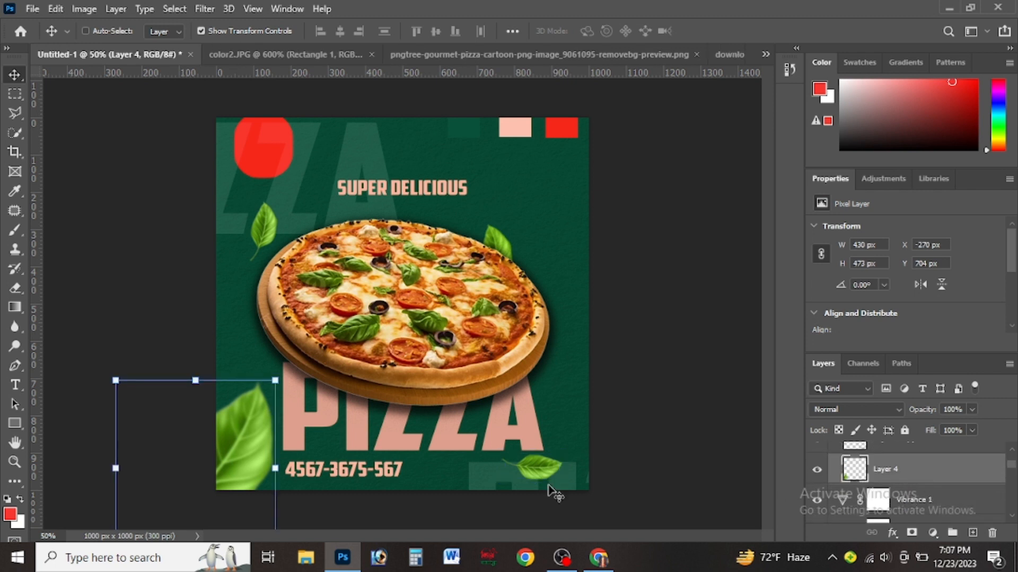
Step: Rotate, tilt and shrink the leaf to 210 × 163 px, placing it beside the P
{"action": "left_click_drag", "start_coordinate": [225, 452], "coordinate": [227, 371]}
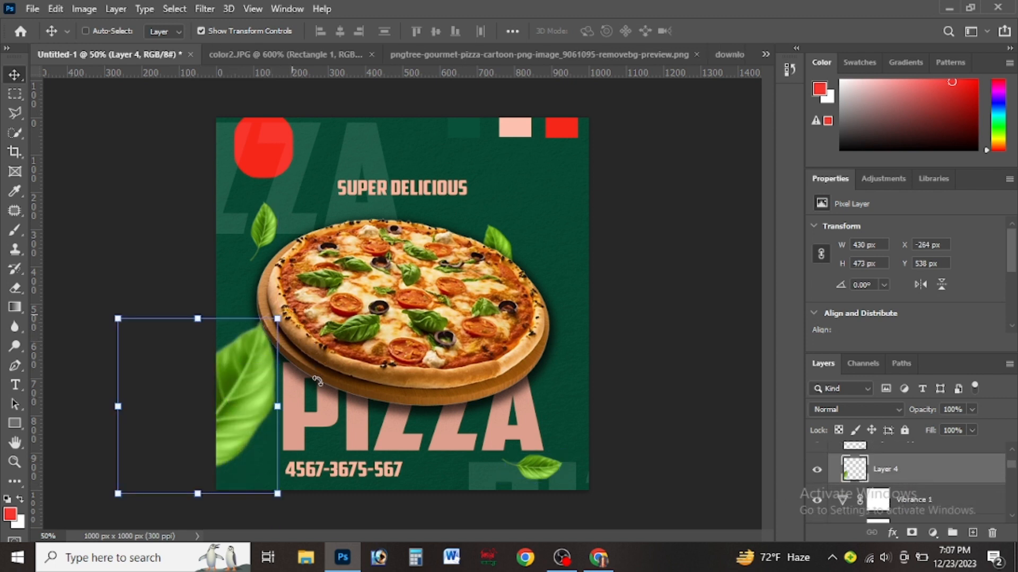
{"action": "left_click_drag", "start_coordinate": [317, 380], "coordinate": [248, 435]}
{"action": "key", "text": "Return"}
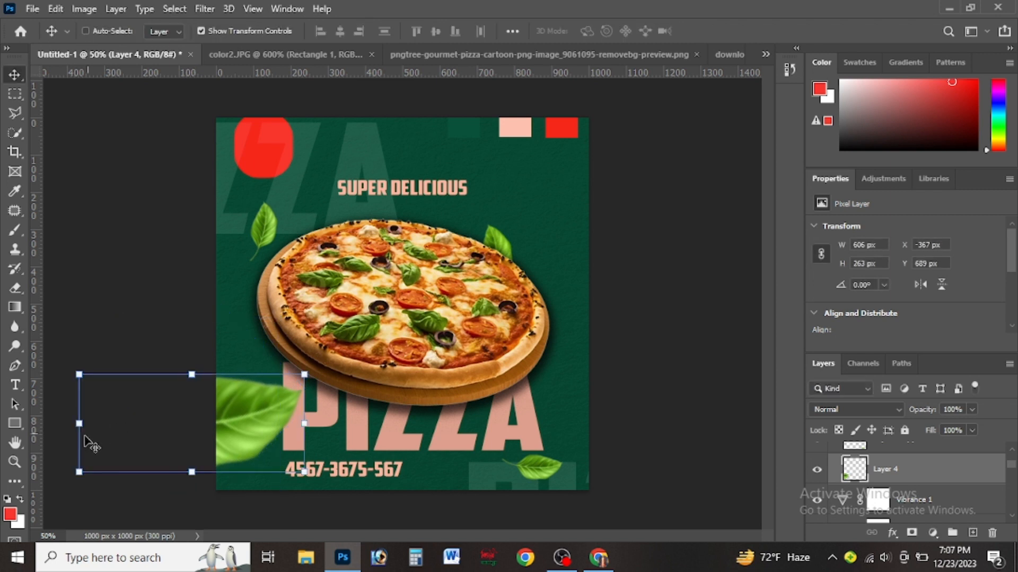
{"action": "left_click_drag", "start_coordinate": [79, 473], "coordinate": [148, 459]}
{"action": "left_click_drag", "start_coordinate": [175, 425], "coordinate": [200, 423]}
{"action": "left_click_drag", "start_coordinate": [174, 449], "coordinate": [232, 439]}
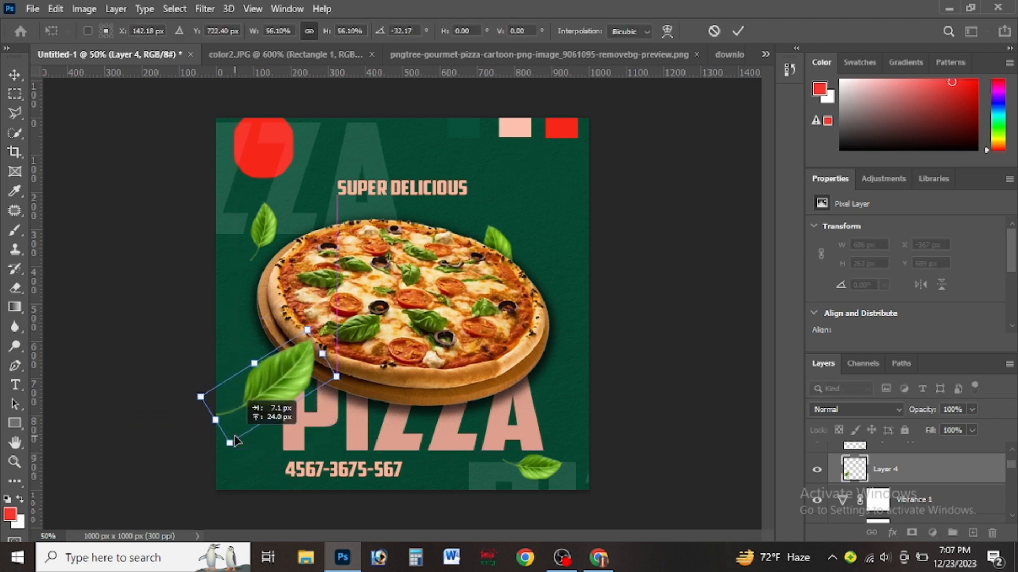
{"action": "left_click_drag", "start_coordinate": [266, 378], "coordinate": [234, 393]}
{"action": "key", "text": "Return"}
{"action": "left_click_drag", "start_coordinate": [161, 427], "coordinate": [185, 408]}
{"action": "left_click_drag", "start_coordinate": [236, 370], "coordinate": [275, 434]}
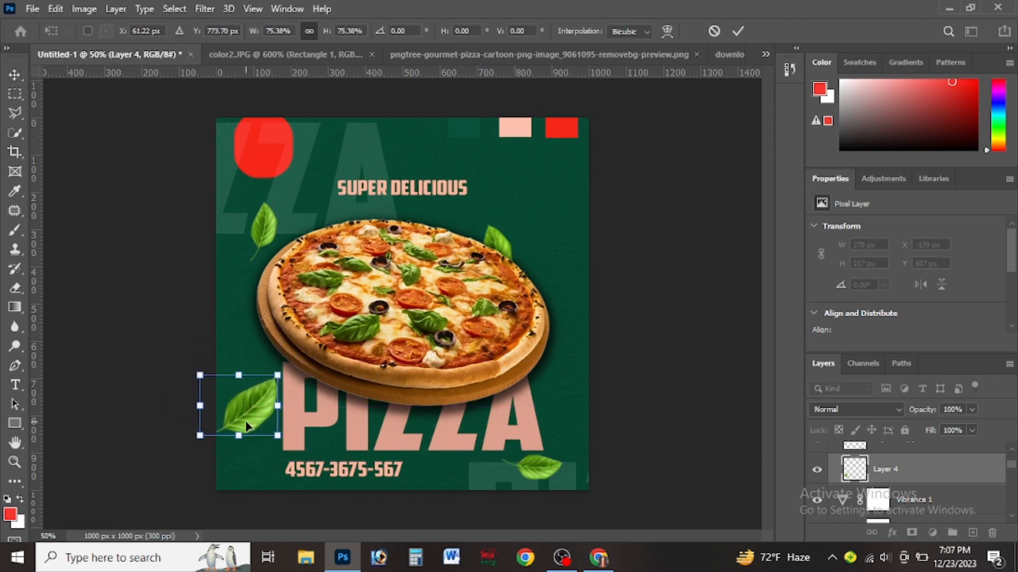
{"action": "key", "text": "Return"}
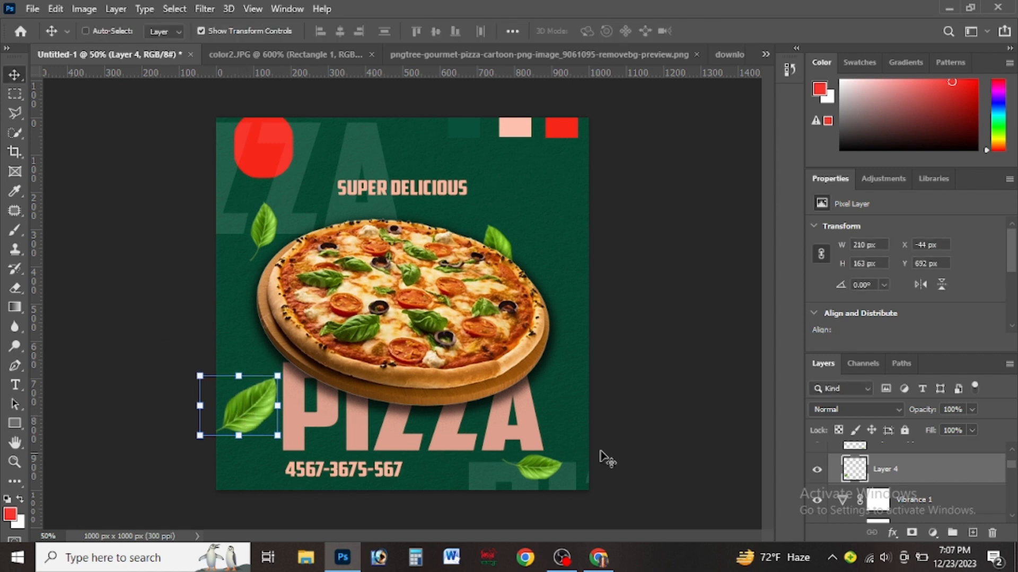
Step: Move the phone number text further left beneath PIZZA
{"action": "left_click_drag", "start_coordinate": [1012, 469], "coordinate": [1014, 489]}
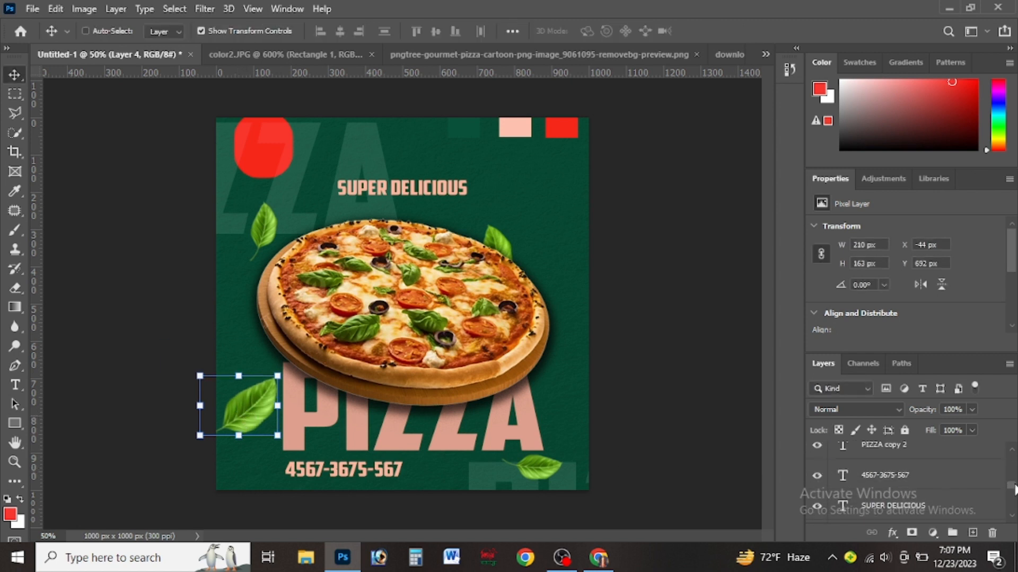
{"action": "left_click", "coordinate": [867, 475]}
{"action": "left_click_drag", "start_coordinate": [372, 467], "coordinate": [336, 467]}
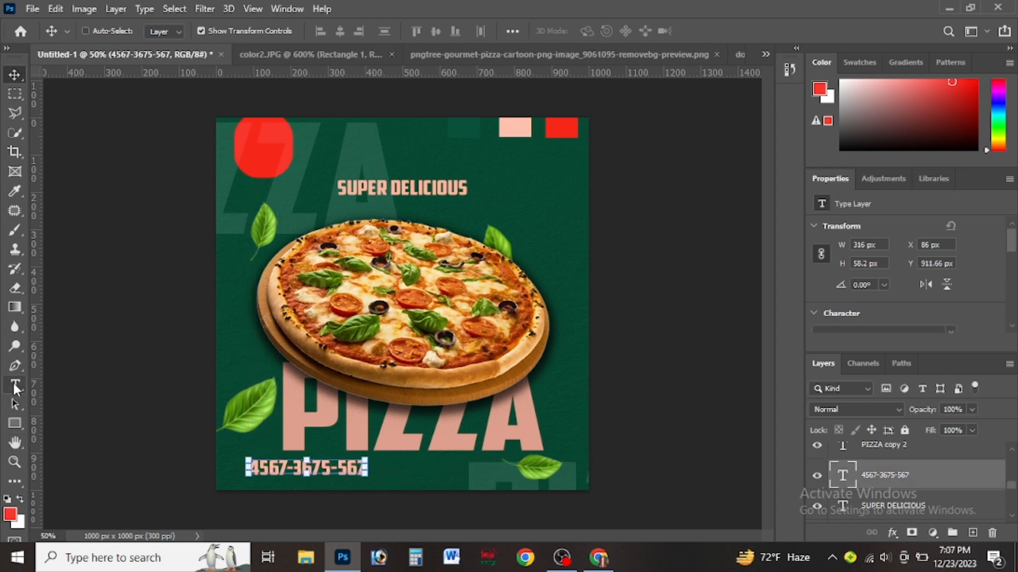
Step: Set the phone number's font to Abhaya Libre
{"action": "left_click", "coordinate": [14, 387]}
{"action": "left_click_drag", "start_coordinate": [250, 468], "coordinate": [374, 468]}
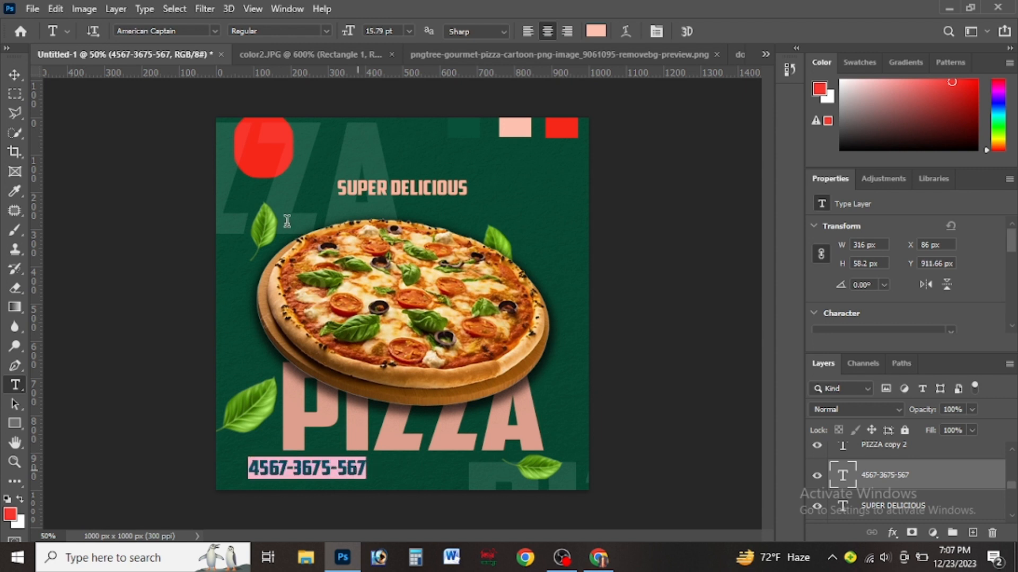
{"action": "left_click", "coordinate": [322, 31]}
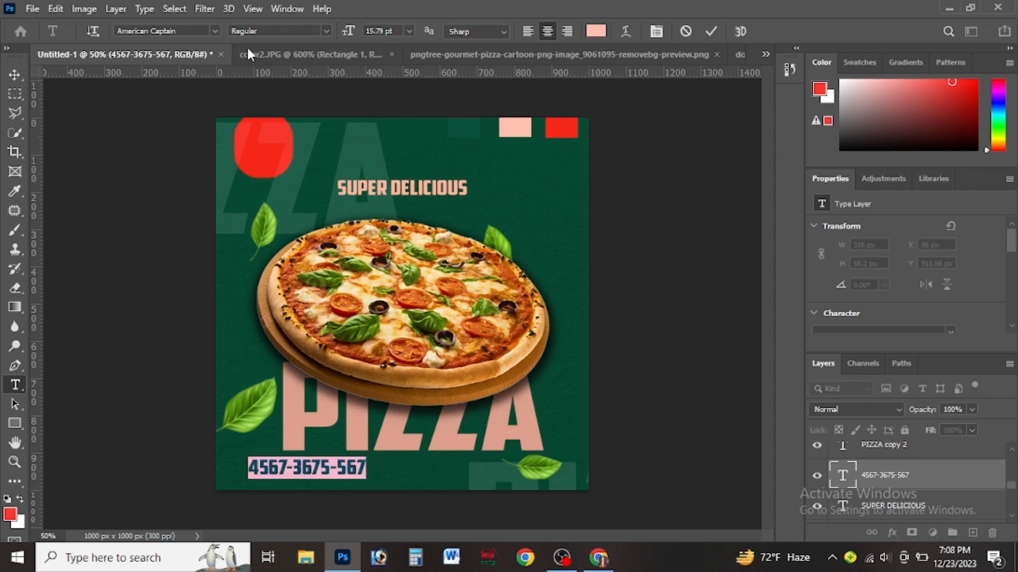
{"action": "left_click", "coordinate": [217, 31]}
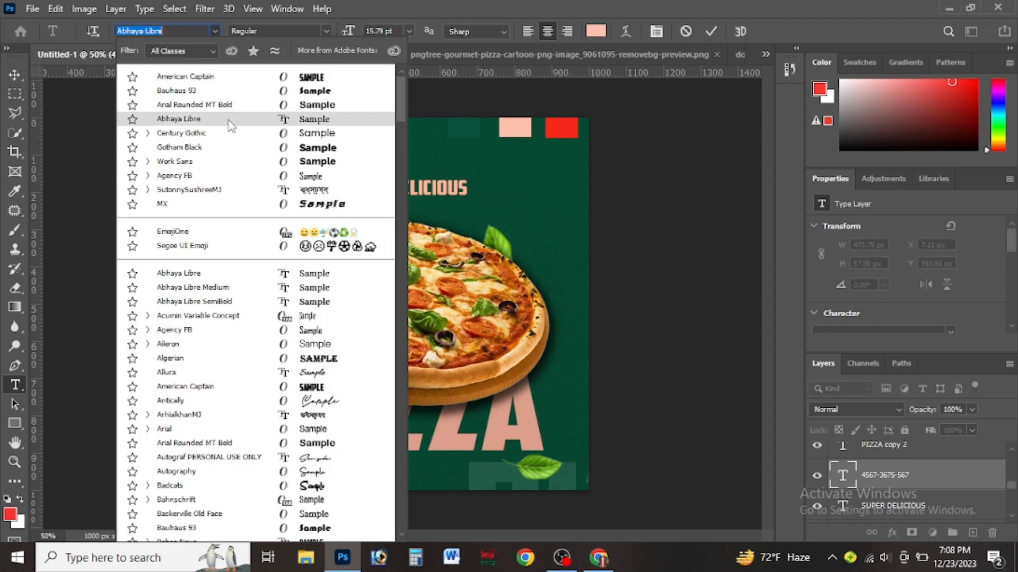
{"action": "left_click", "coordinate": [229, 121]}
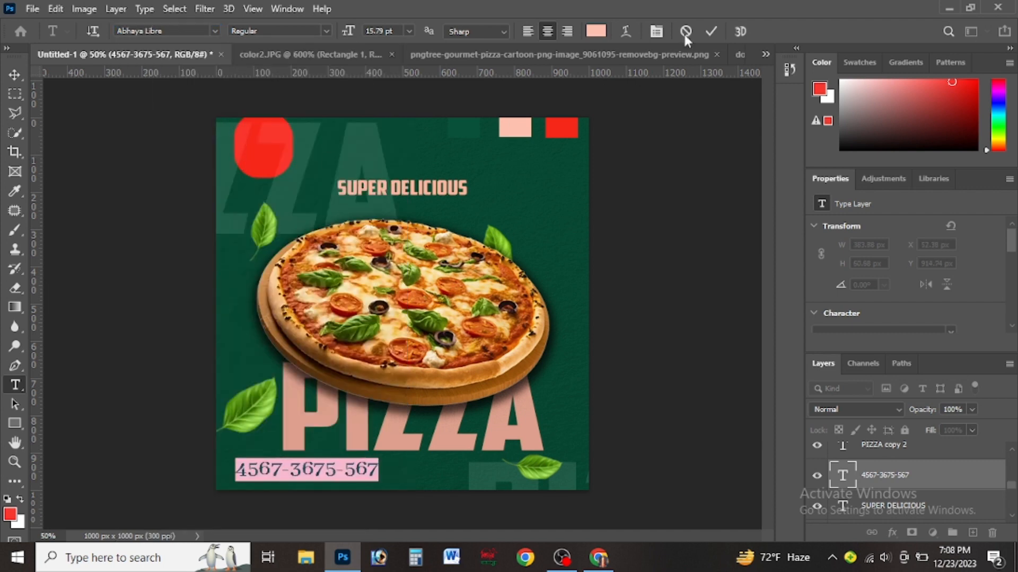
{"action": "left_click", "coordinate": [707, 31]}
Step: Open the phone-icon PNG through File > Open
{"action": "left_click", "coordinate": [14, 74]}
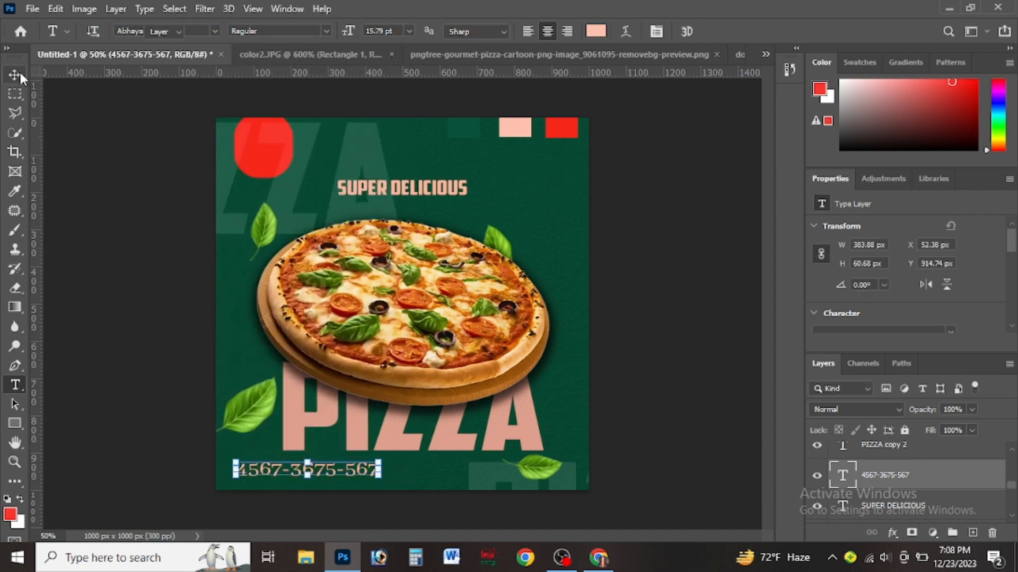
{"action": "left_click", "coordinate": [36, 8]}
{"action": "left_click", "coordinate": [50, 37]}
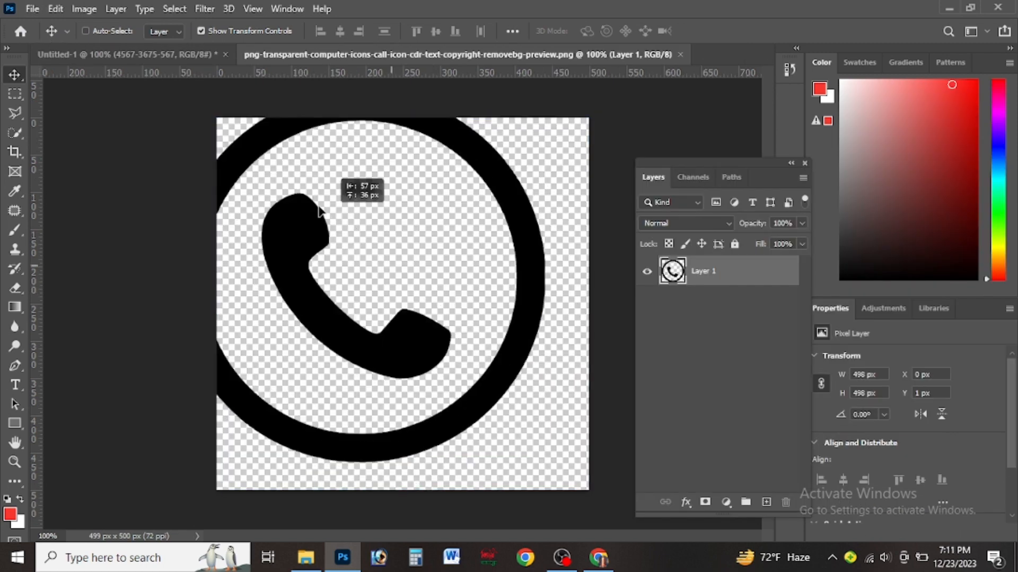
Step: Bring the phone icon into the poster, scale it to 55 × 55 px and place it left of the number
{"action": "left_click_drag", "start_coordinate": [190, 87], "coordinate": [263, 435]}
{"action": "key", "text": "ctrl+minus"}
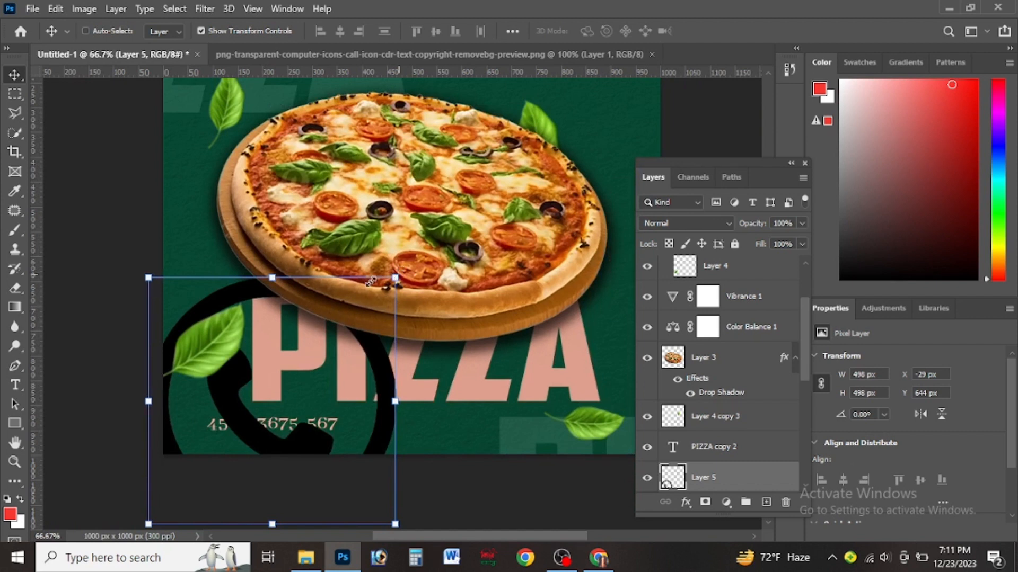
{"action": "left_click_drag", "start_coordinate": [371, 281], "coordinate": [192, 413]}
{"action": "key", "text": "ctrl+plus"}
{"action": "key", "text": "ctrl+plus"}
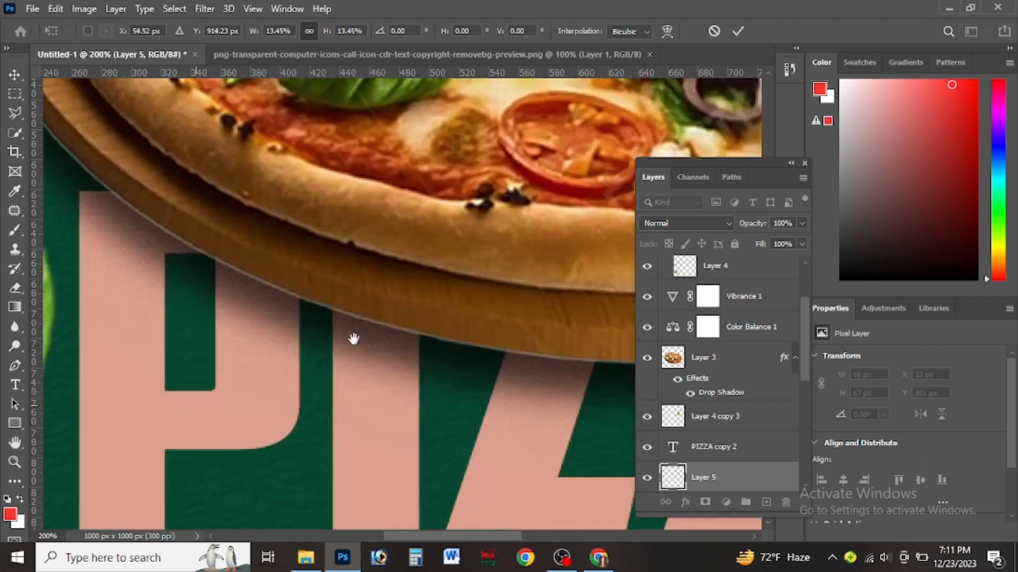
{"action": "left_click_drag", "start_coordinate": [353, 339], "coordinate": [596, 139]}
{"action": "left_click_drag", "start_coordinate": [187, 372], "coordinate": [183, 430]}
{"action": "key", "text": "Return"}
{"action": "left_click_drag", "start_coordinate": [156, 398], "coordinate": [165, 416]}
{"action": "key", "text": "Return"}
{"action": "key", "text": "ctrl+minus"}
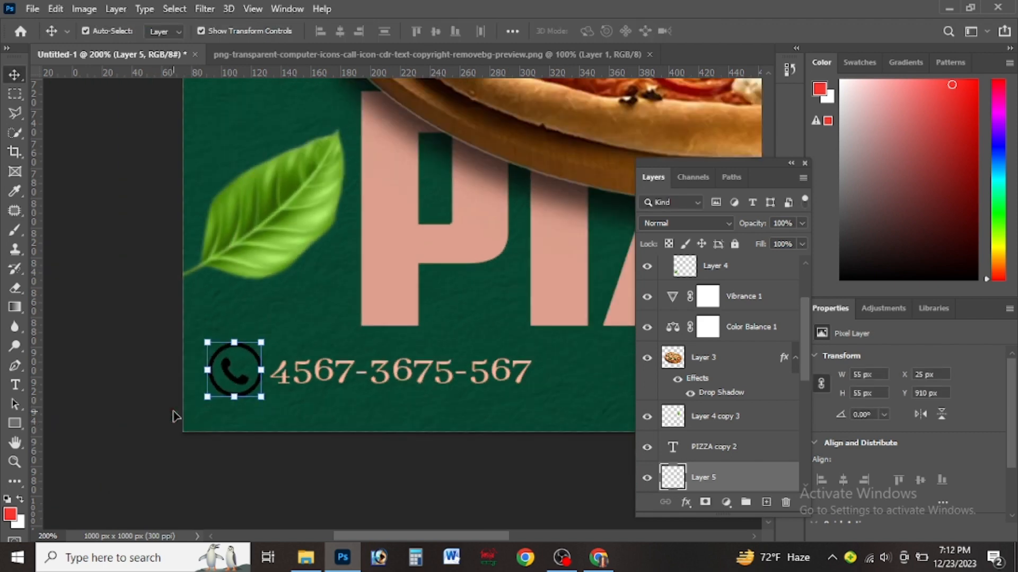
{"action": "left_click_drag", "start_coordinate": [444, 337], "coordinate": [264, 460]}
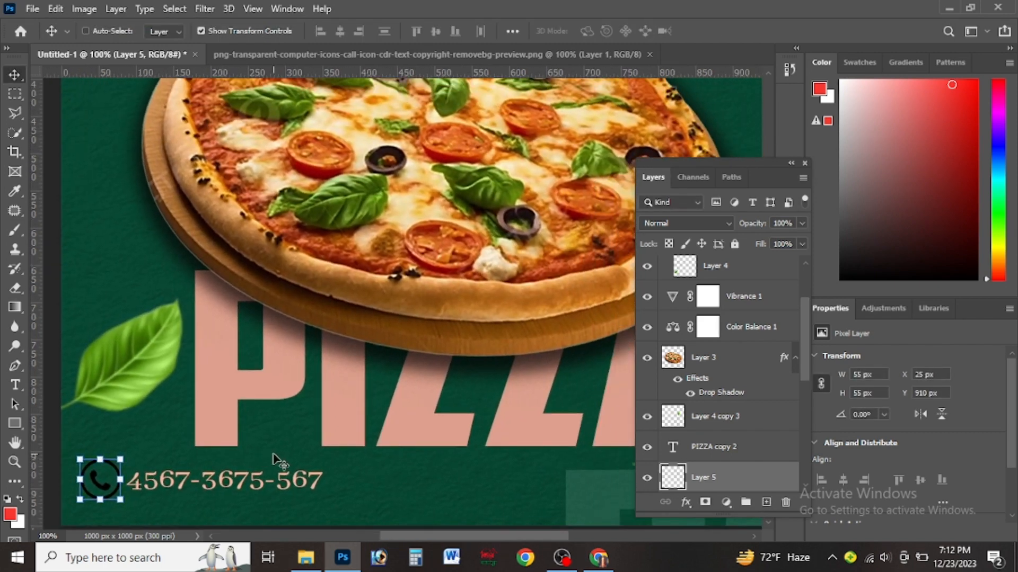
{"action": "key", "text": "ctrl+minus"}
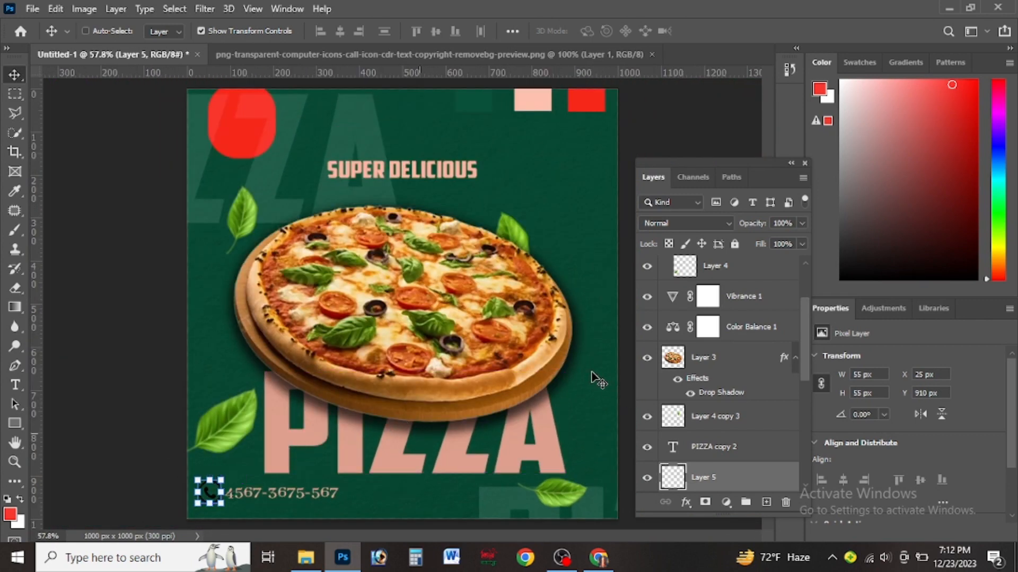
Step: Select the red rounded badge layer, backing out of stray text edits
{"action": "left_click", "coordinate": [15, 384]}
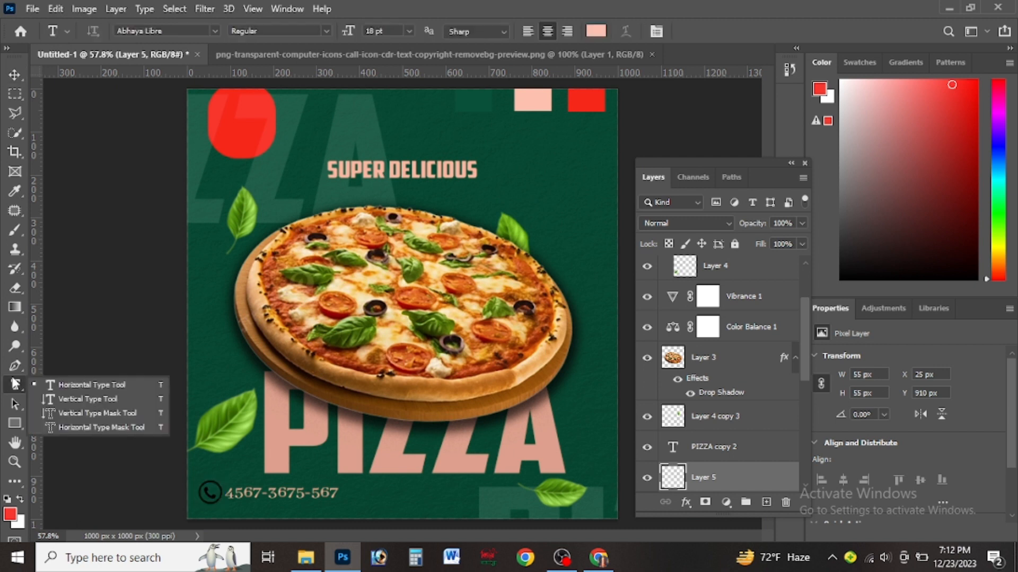
{"action": "left_click", "coordinate": [50, 384]}
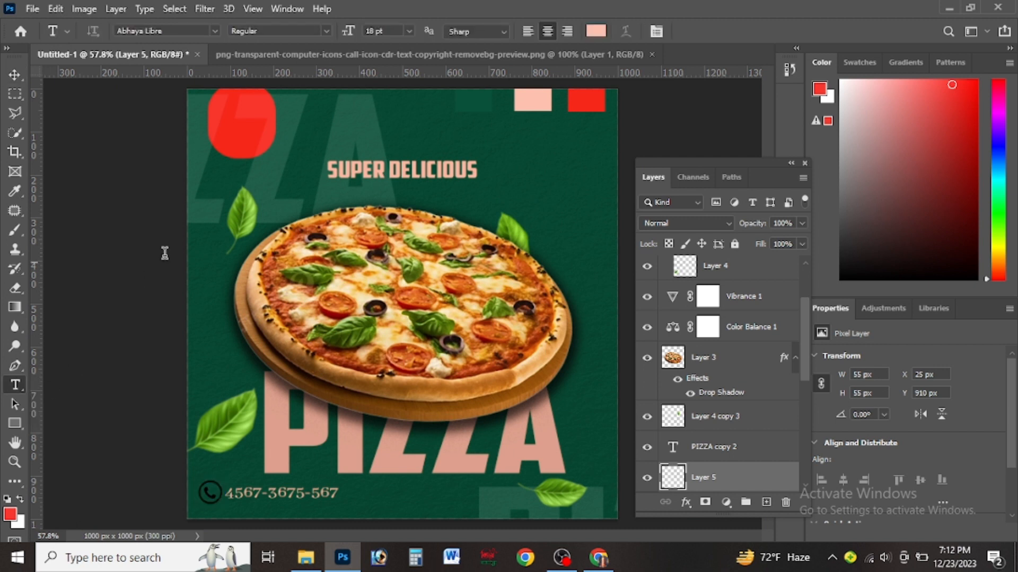
{"action": "left_click", "coordinate": [164, 221]}
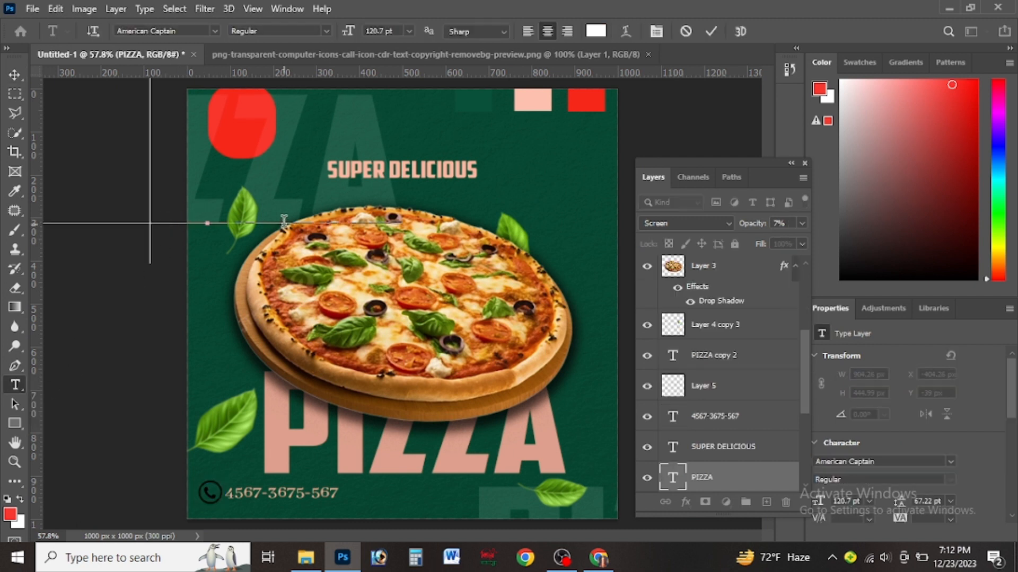
{"action": "left_click", "coordinate": [15, 93]}
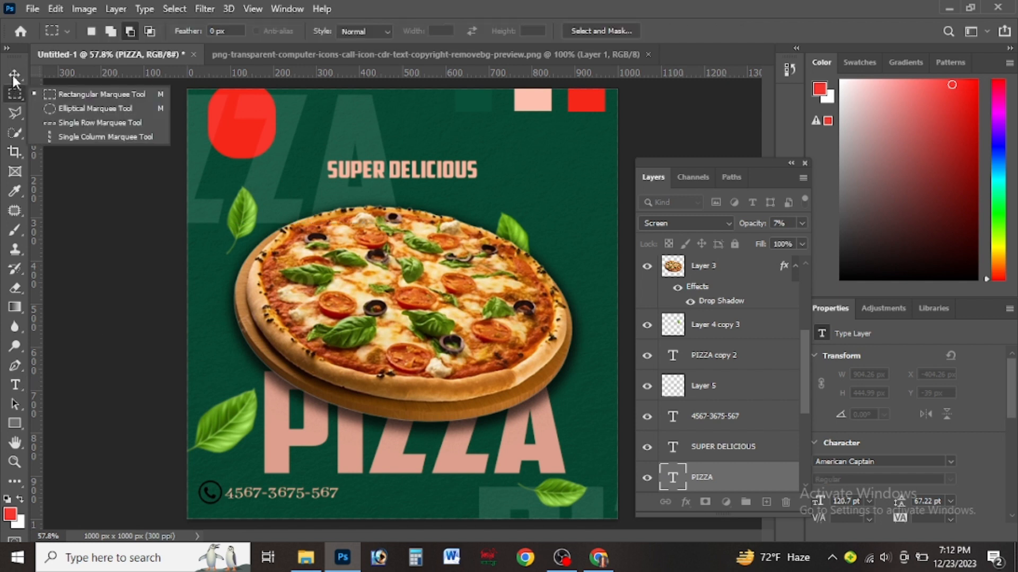
{"action": "left_click", "coordinate": [14, 75]}
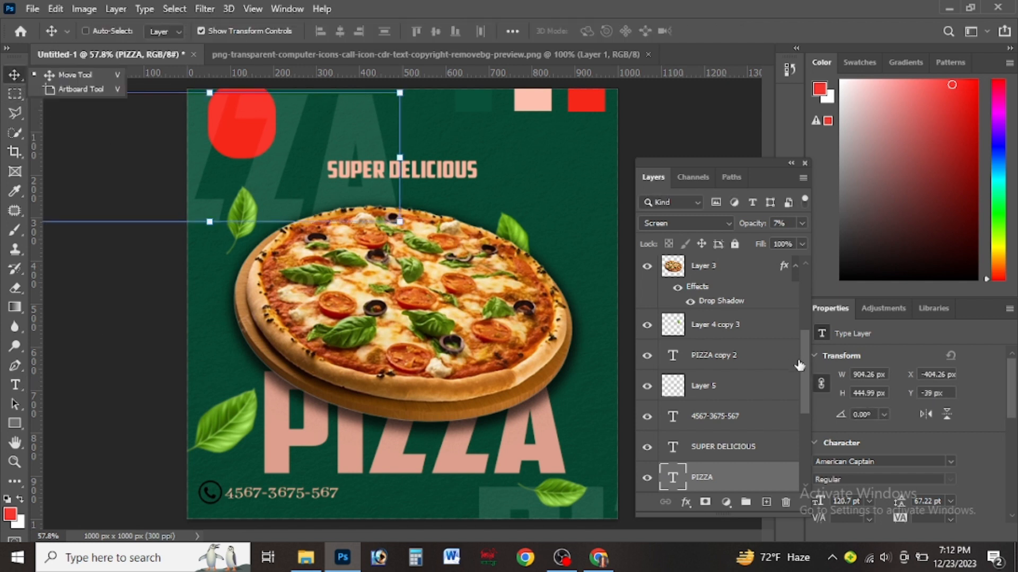
{"action": "left_click_drag", "start_coordinate": [806, 373], "coordinate": [807, 425]}
{"action": "left_click", "coordinate": [752, 376]}
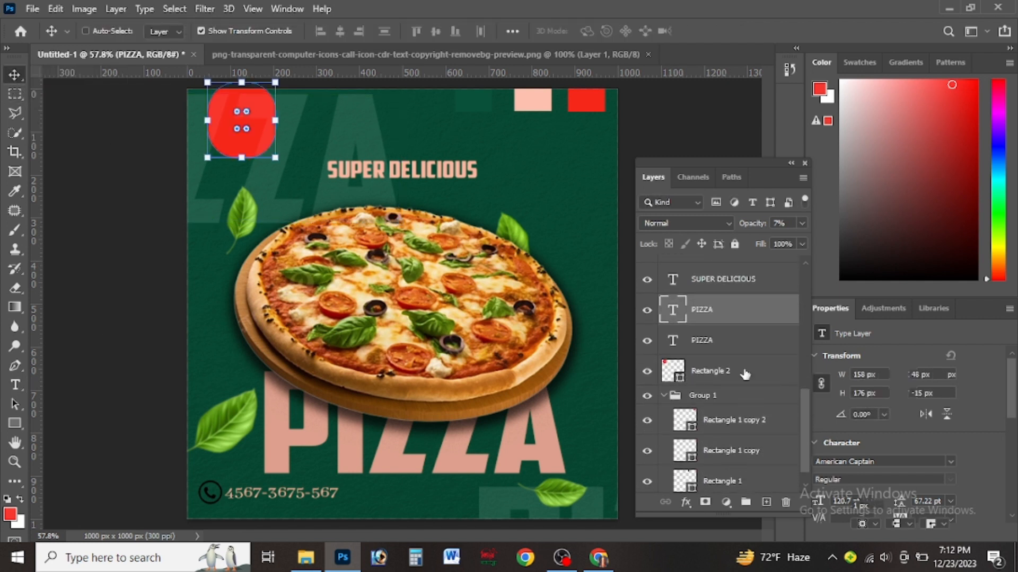
{"action": "left_click", "coordinate": [15, 385]}
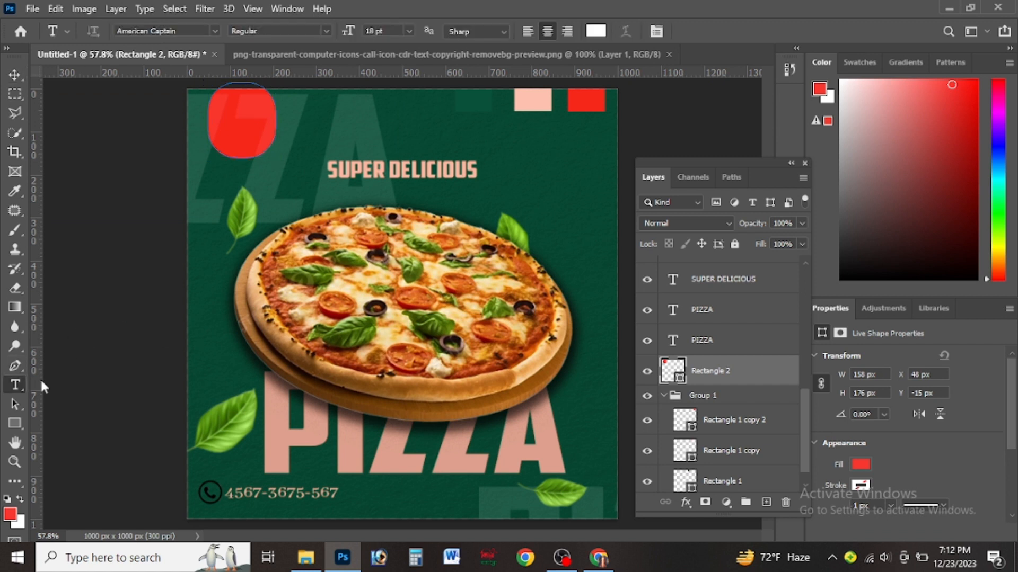
{"action": "left_click", "coordinate": [238, 127]}
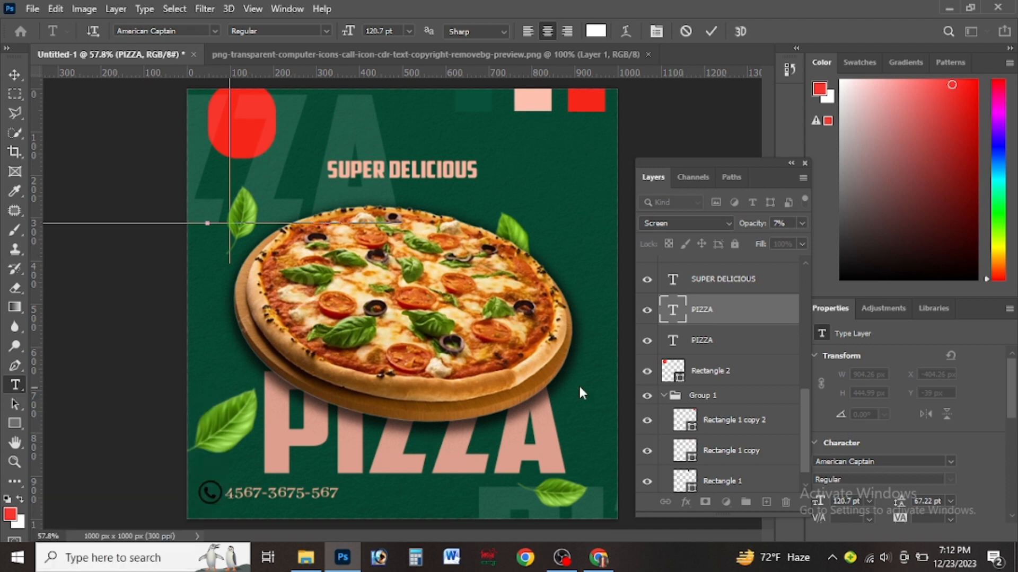
{"action": "left_click", "coordinate": [13, 74]}
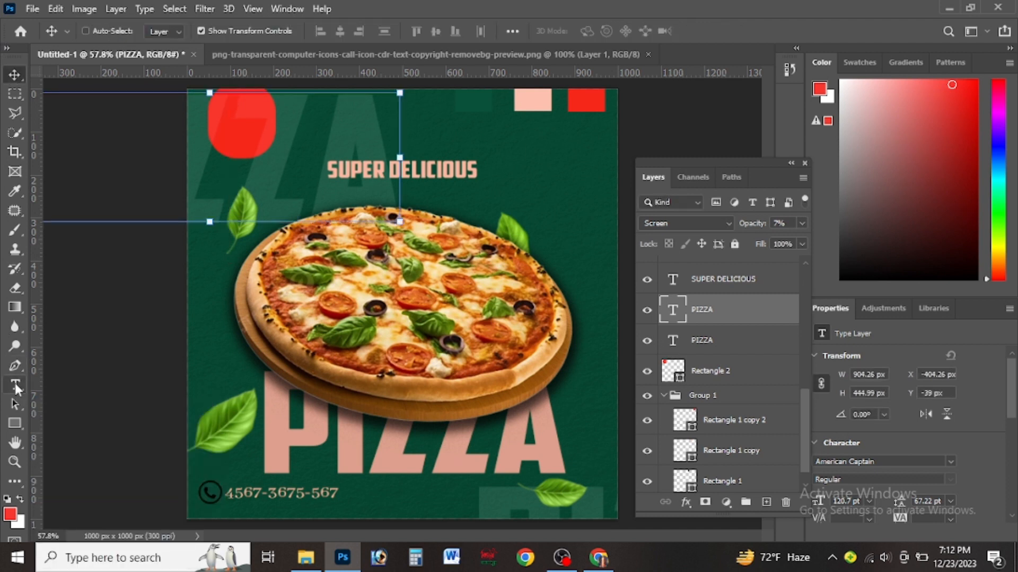
Step: Create a peach $3 text layer and move it onto the red badge
{"action": "left_click", "coordinate": [14, 385]}
{"action": "left_click", "coordinate": [95, 363]}
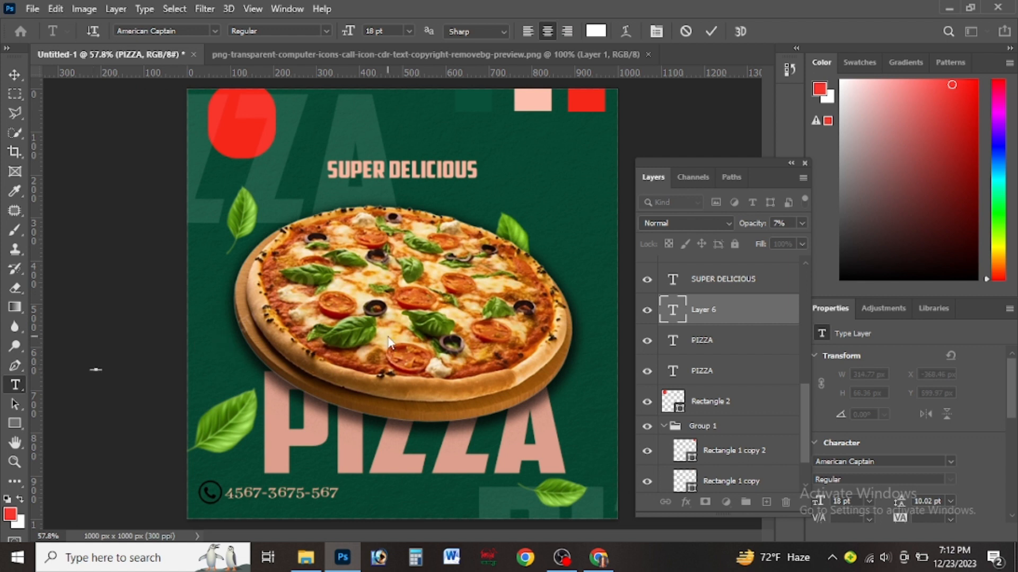
{"action": "key", "text": "ctrl+a"}
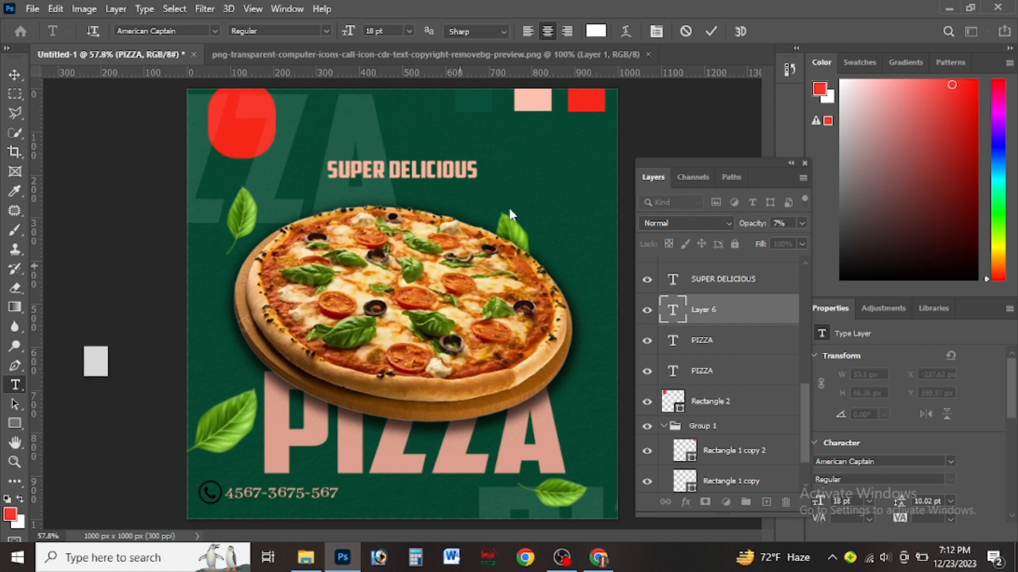
{"action": "left_click", "coordinate": [595, 31]}
{"action": "left_click", "coordinate": [543, 100]}
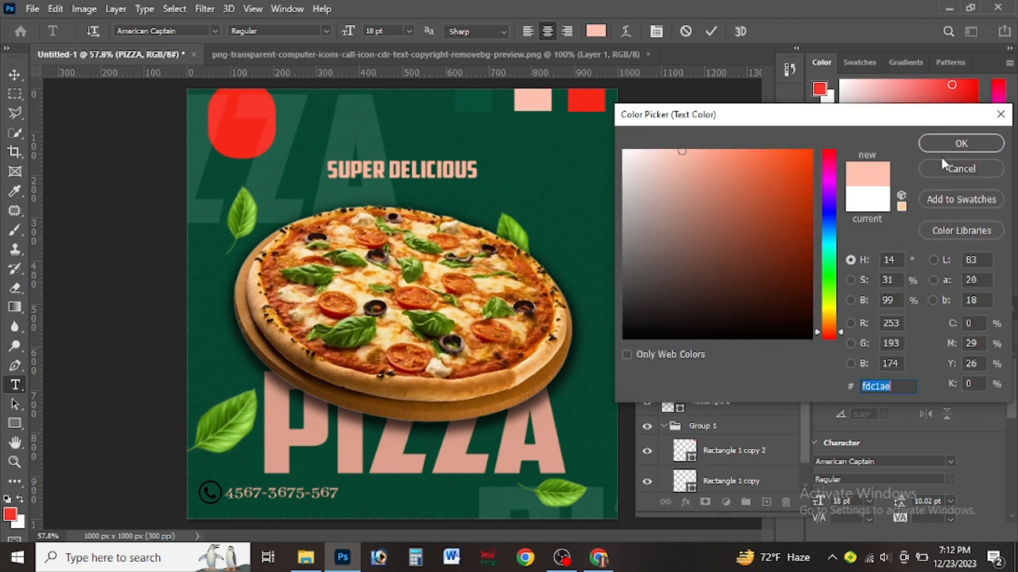
{"action": "left_click", "coordinate": [949, 148]}
{"action": "left_click", "coordinate": [14, 75]}
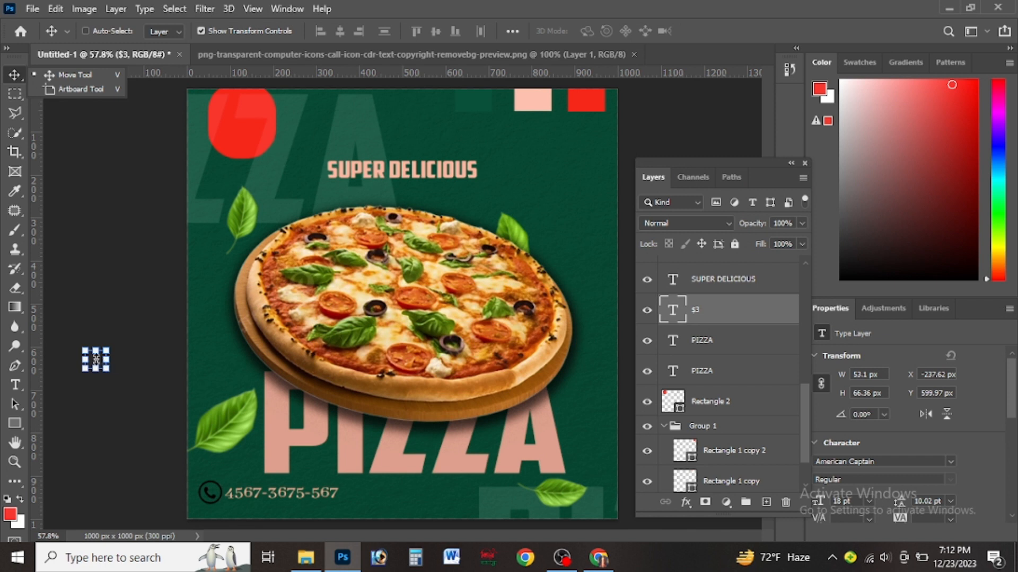
{"action": "left_click_drag", "start_coordinate": [97, 365], "coordinate": [245, 137]}
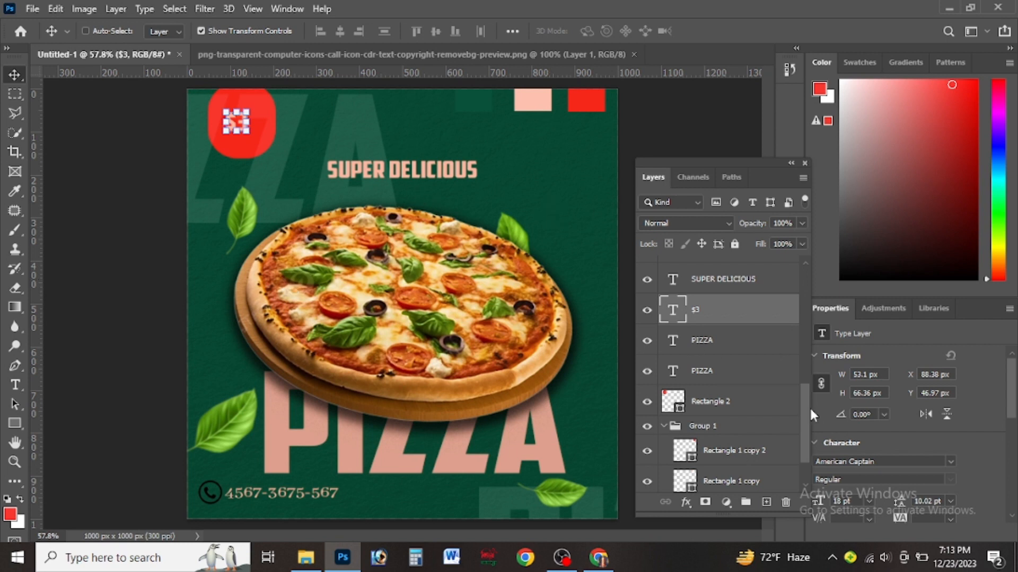
Step: Collapse and select Group 1, then push its peach and red squares off the poster's right edge
{"action": "left_click_drag", "start_coordinate": [809, 406], "coordinate": [803, 453]}
{"action": "left_click", "coordinate": [683, 267]}
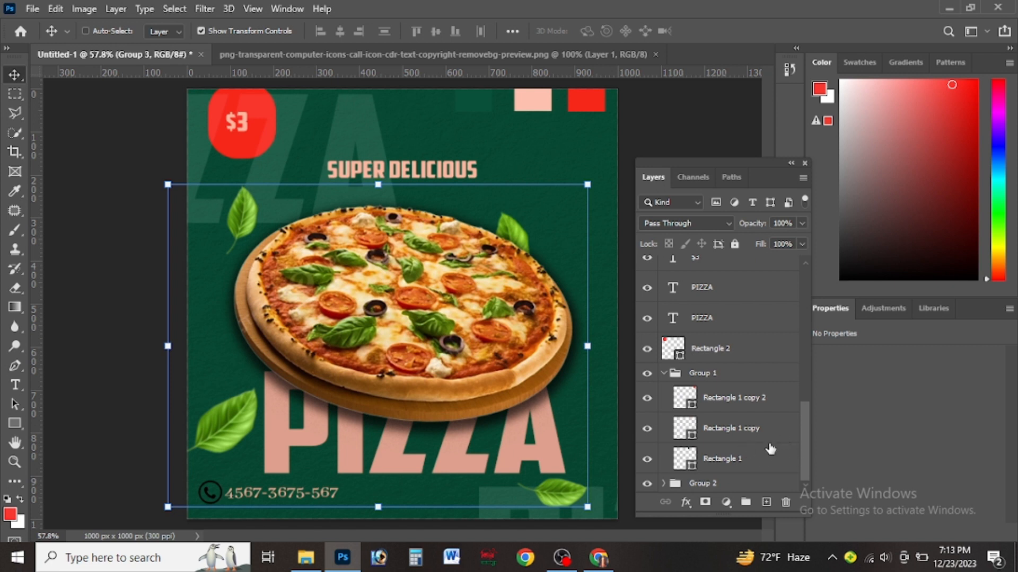
{"action": "left_click", "coordinate": [724, 484]}
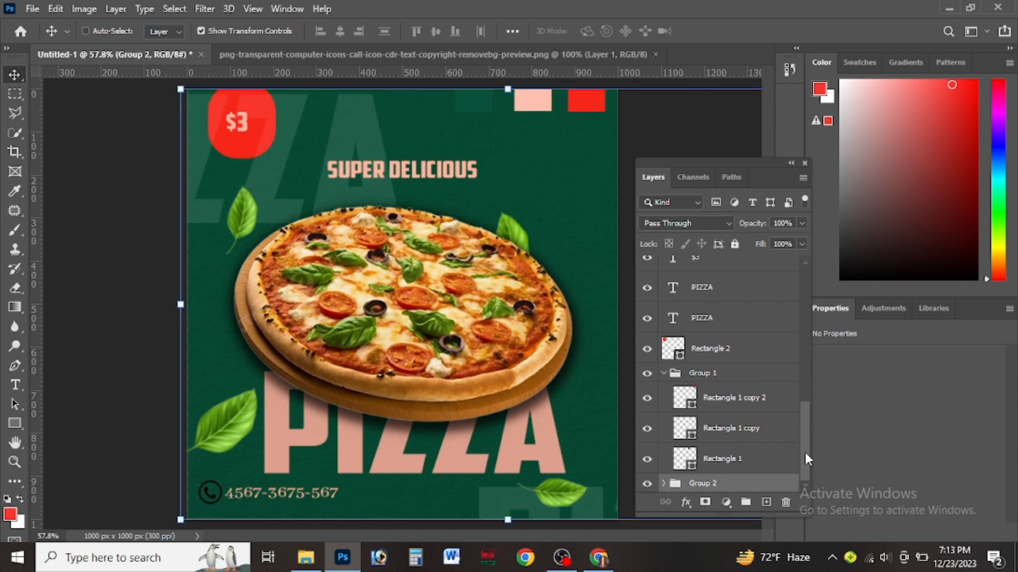
{"action": "left_click_drag", "start_coordinate": [805, 454], "coordinate": [804, 429]}
{"action": "left_click", "coordinate": [665, 445]}
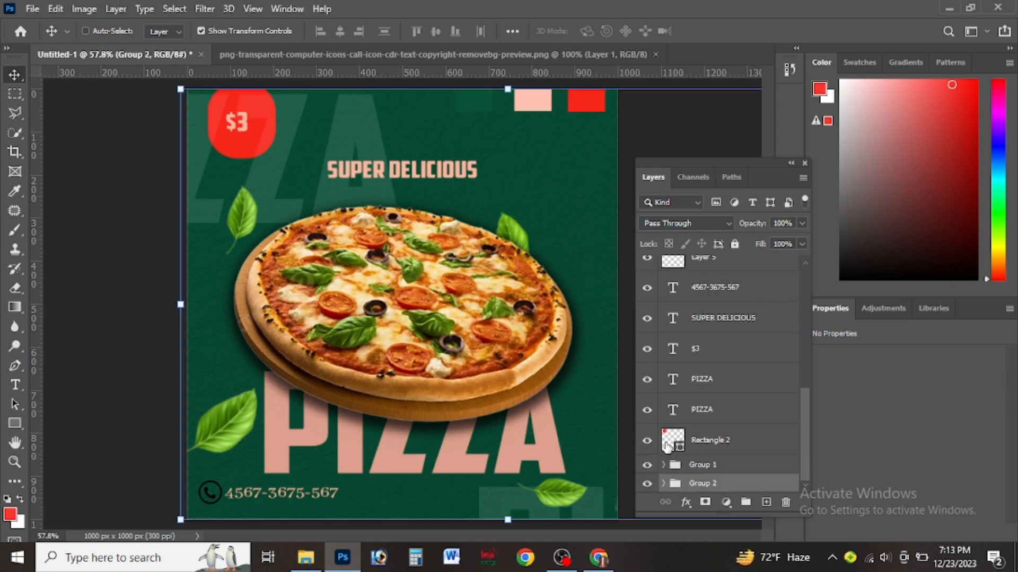
{"action": "left_click", "coordinate": [681, 470]}
{"action": "left_click_drag", "start_coordinate": [574, 104], "coordinate": [740, 105]}
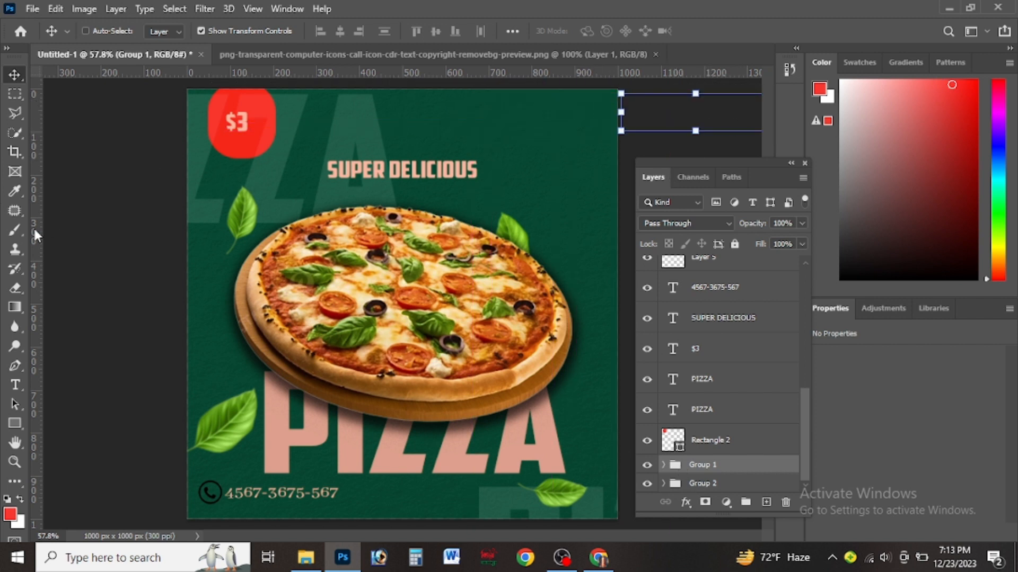
{"action": "left_click", "coordinate": [731, 318]}
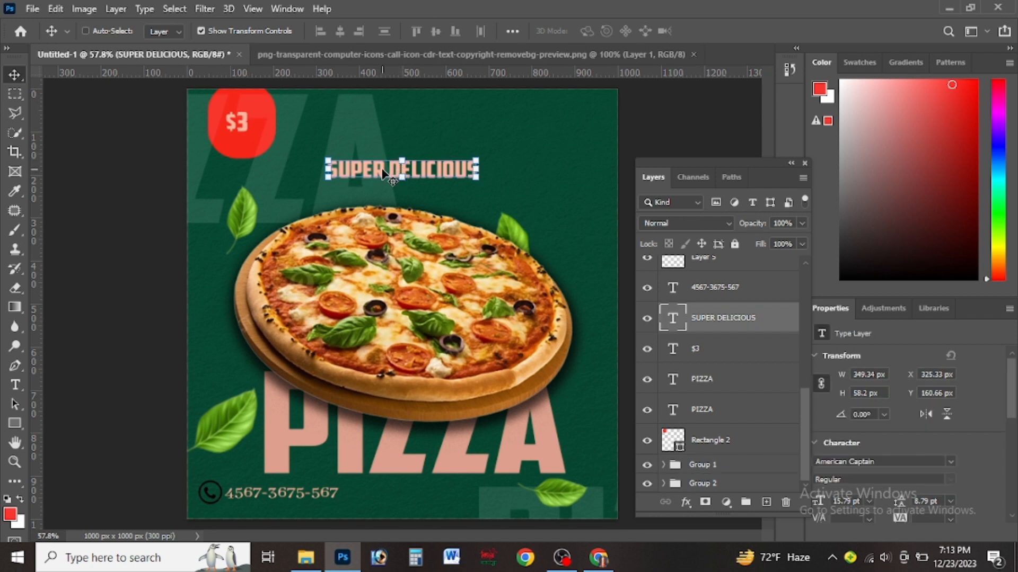
Step: Duplicate the SUPER DELICIOUS text up and to the right, and change the copy to 'LOGO HERE'
{"action": "left_click_drag", "start_coordinate": [383, 172], "coordinate": [485, 122]}
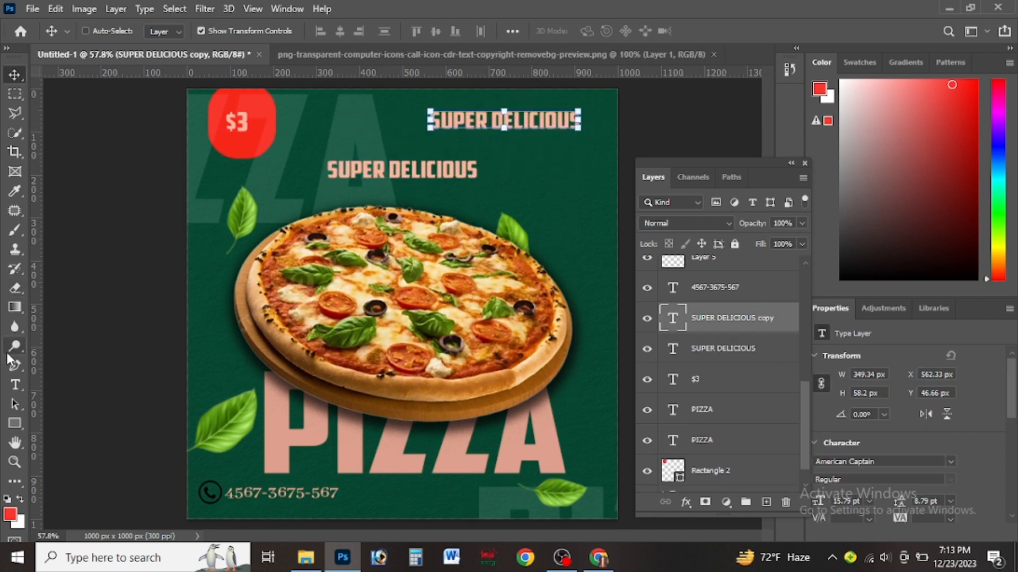
{"action": "left_click", "coordinate": [15, 385]}
{"action": "left_click", "coordinate": [575, 116]}
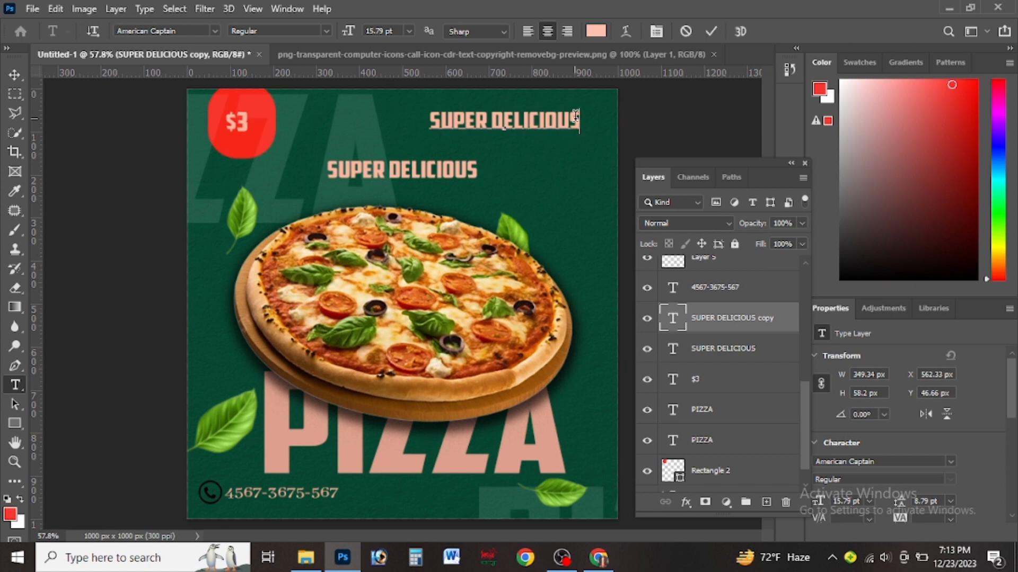
{"action": "key", "text": "BackSpace"}
{"action": "key", "text": "BackSpace"}
{"action": "key", "text": "BackSpace"}
{"action": "key", "text": "BackSpace"}
{"action": "key", "text": "BackSpace"}
{"action": "key", "text": "BackSpace"}
{"action": "key", "text": "BackSpace"}
{"action": "key", "text": "BackSpace"}
{"action": "key", "text": "BackSpace"}
{"action": "key", "text": "BackSpace"}
{"action": "key", "text": "BackSpace"}
{"action": "key", "text": "BackSpace"}
{"action": "key", "text": "BackSpace"}
{"action": "key", "text": "BackSpace"}
{"action": "key", "text": "BackSpace"}
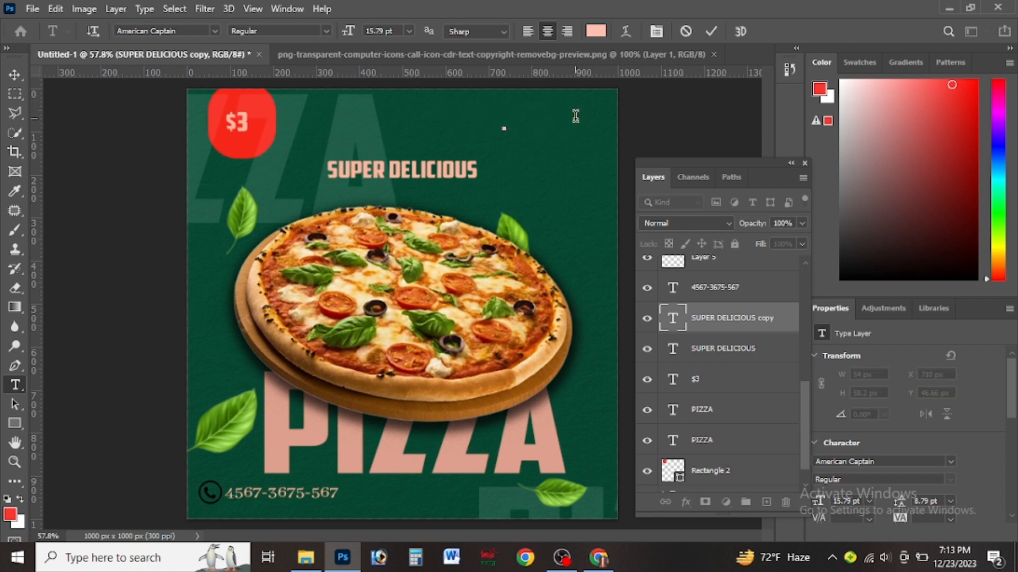
{"action": "type", "text": "LOGO H"}
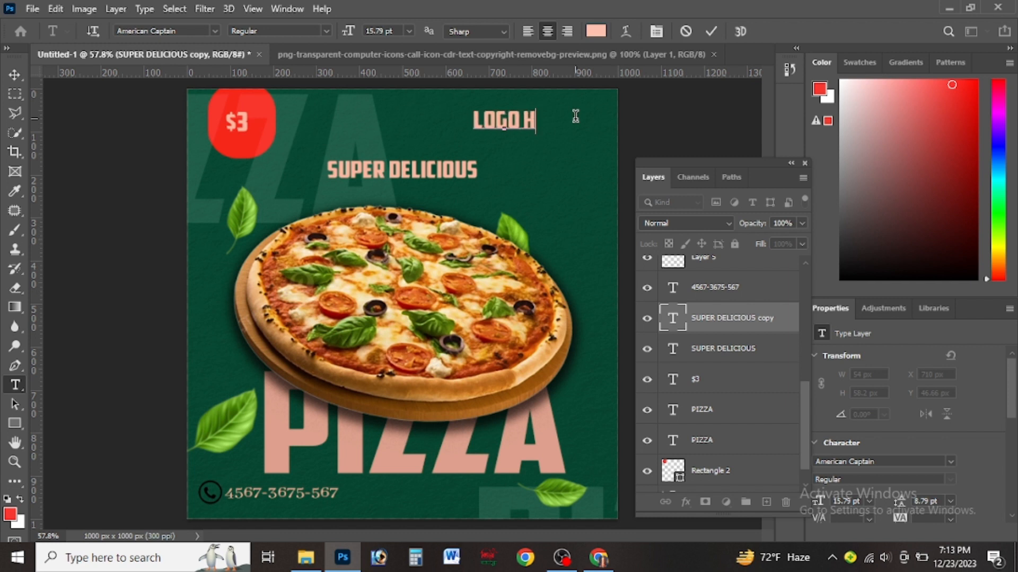
{"action": "type", "text": "ERE"}
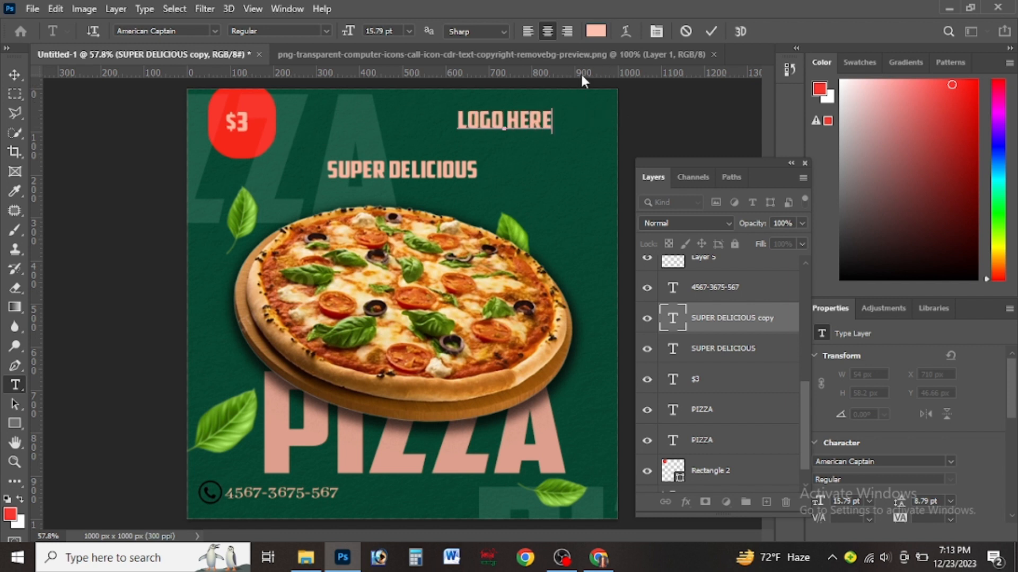
{"action": "left_click", "coordinate": [709, 33]}
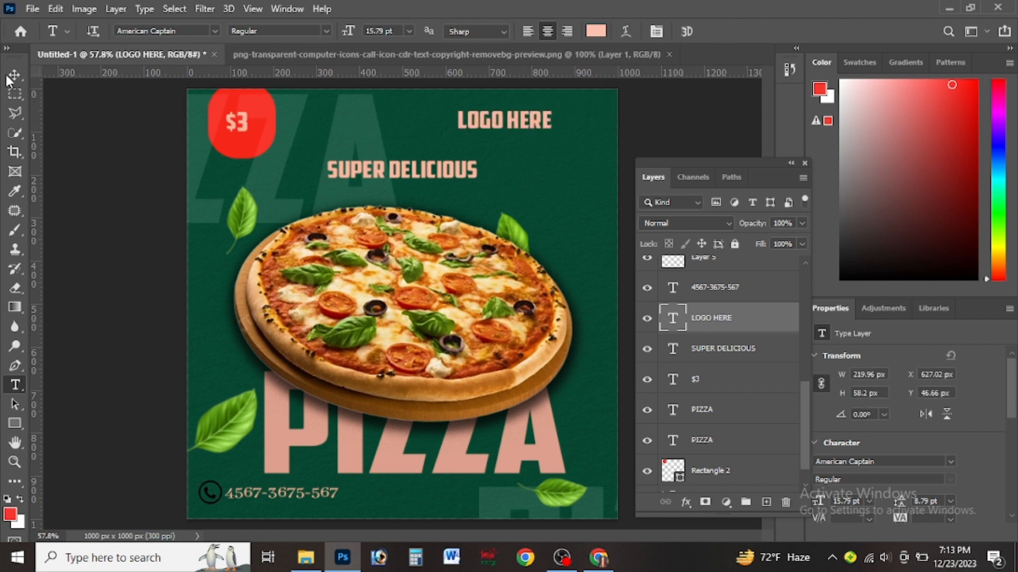
Step: Move the LOGO HERE text into the poster's top-right corner
{"action": "key", "text": "v"}
{"action": "left_click_drag", "start_coordinate": [513, 126], "coordinate": [583, 114]}
{"action": "key", "text": "Return"}
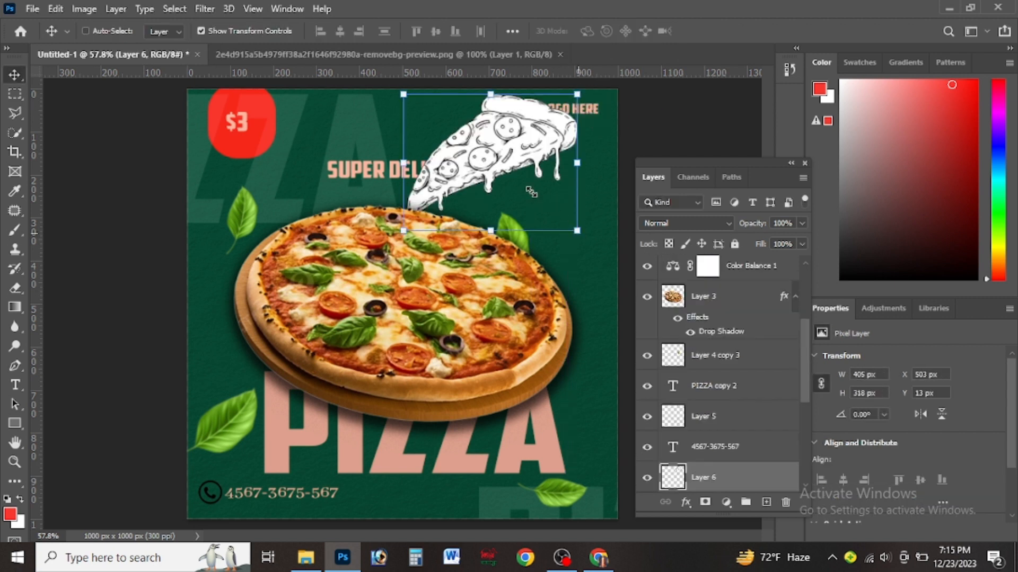
Step: Scale the placed white pizza-slice sketch to 105 × 82 px and line it up left of LOGO HERE
{"action": "left_click_drag", "start_coordinate": [579, 234], "coordinate": [508, 135]}
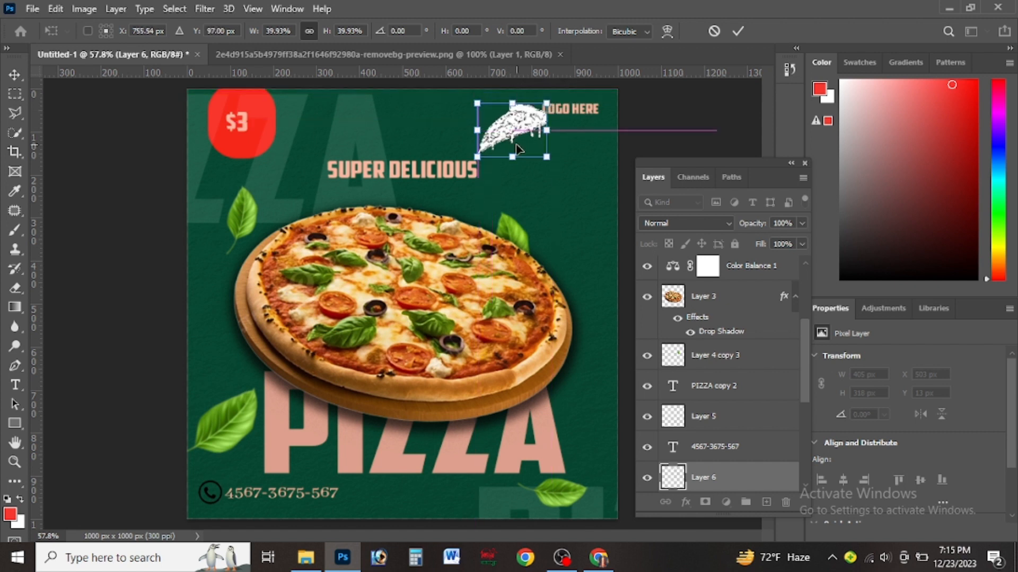
{"action": "key", "text": "Return"}
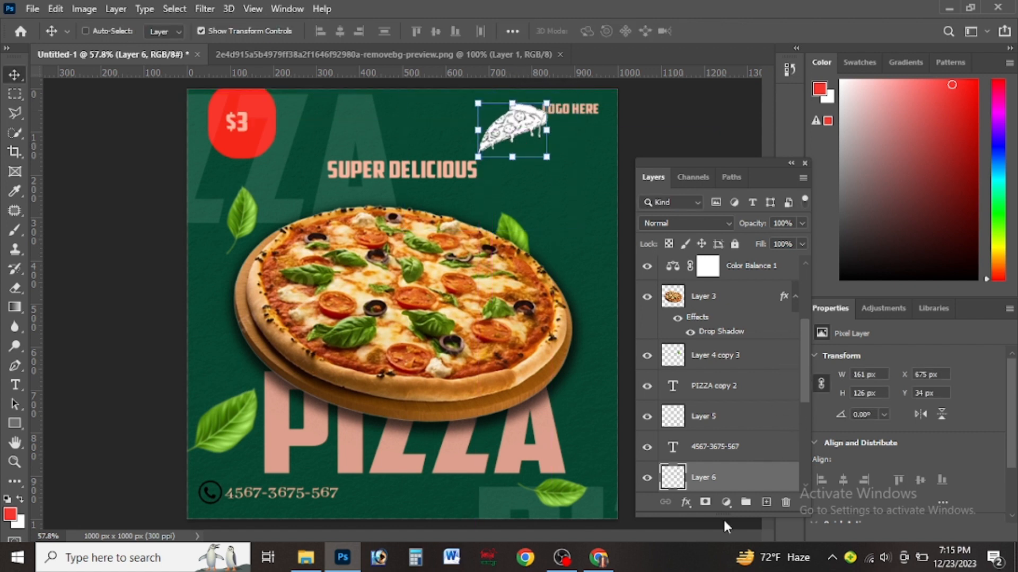
{"action": "scroll", "coordinate": [802, 377], "scroll_direction": "down", "scroll_amount": 5}
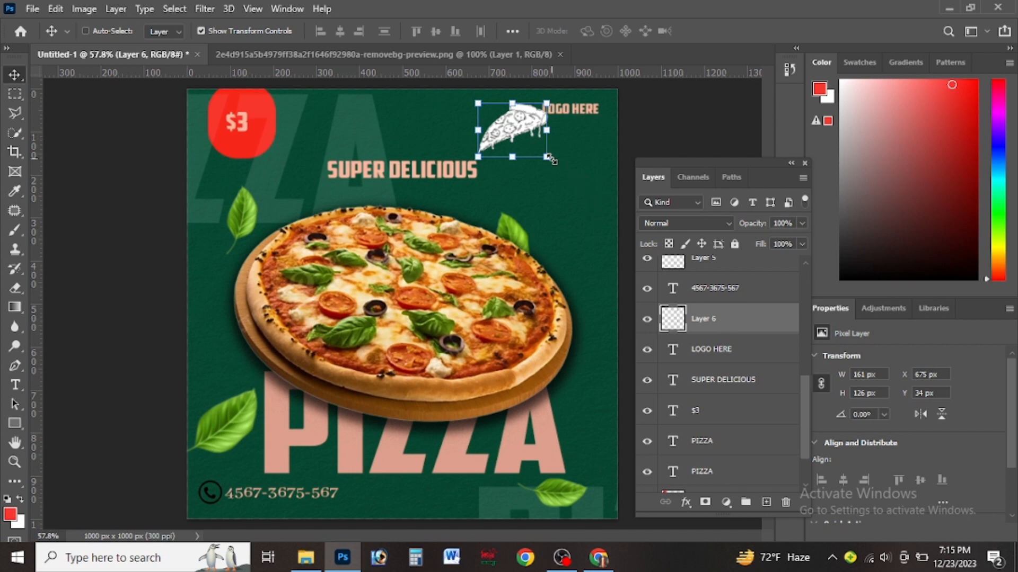
{"action": "key", "text": "ctrl+t"}
{"action": "left_click_drag", "start_coordinate": [548, 156], "coordinate": [536, 113]}
{"action": "key", "text": "Return"}
{"action": "left_click", "coordinate": [710, 351]}
{"action": "left_click", "coordinate": [703, 323]}
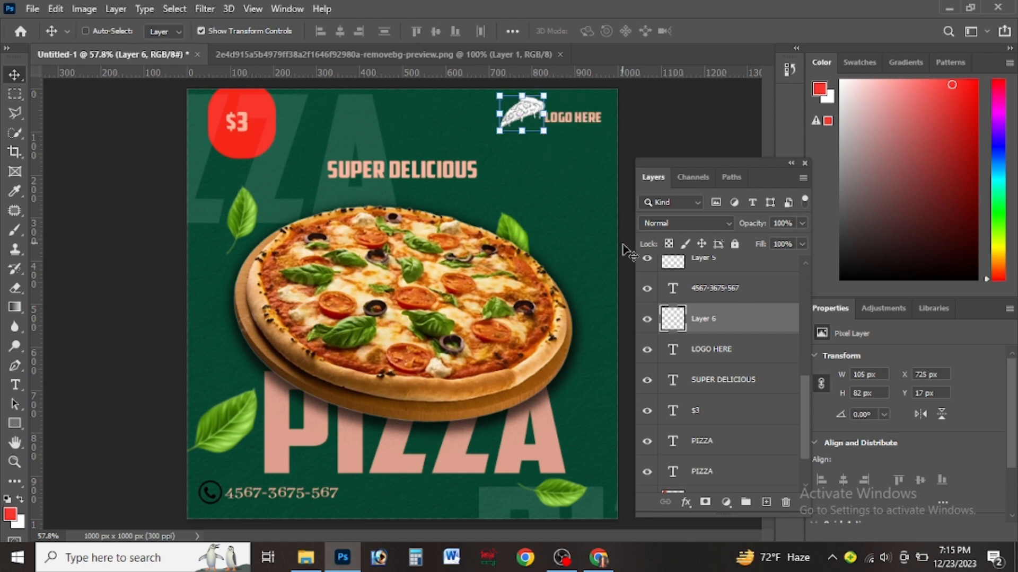